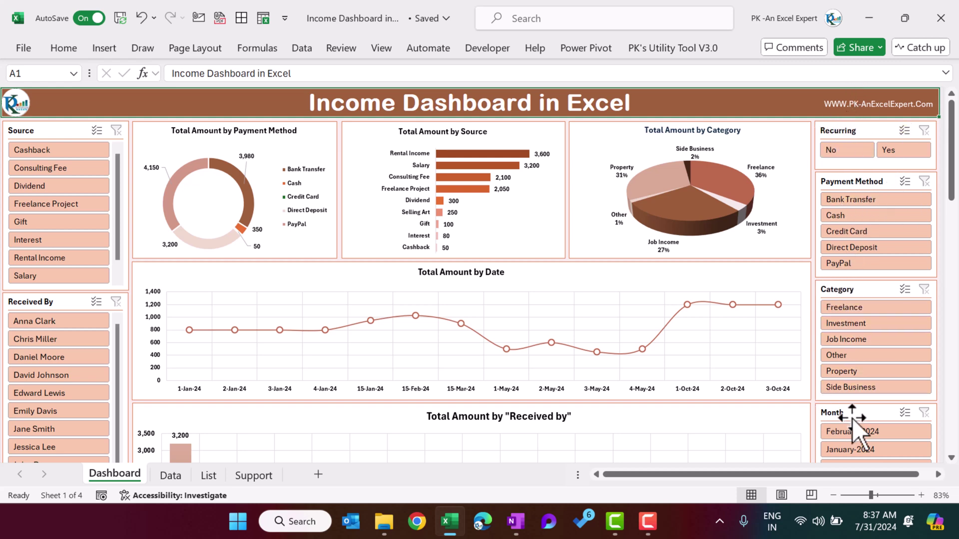
Filter the dashboard by Recurring No and by Recurring Yes, and clear the Recurring filter
scroll(859, 407, "down", 1)
scroll(859, 407, "up", 1)
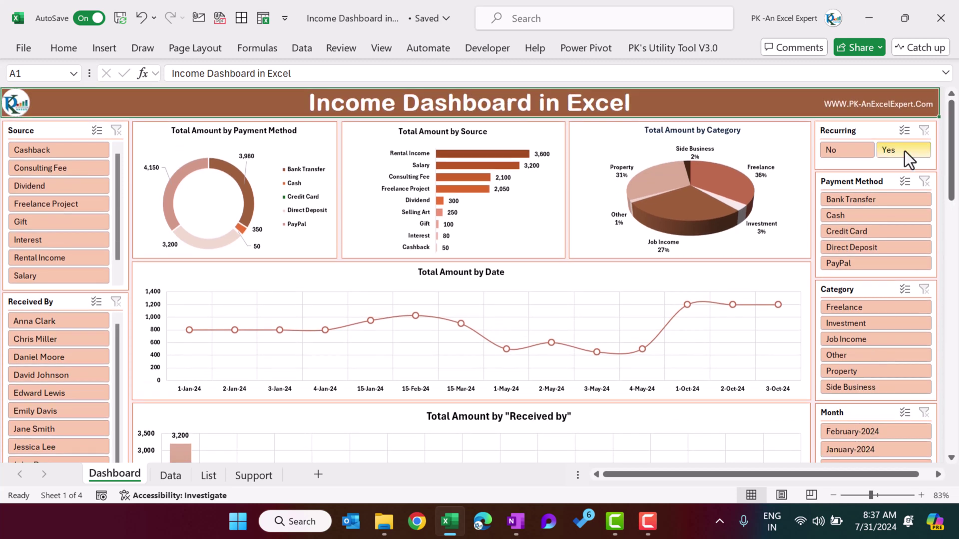
left_click(851, 154)
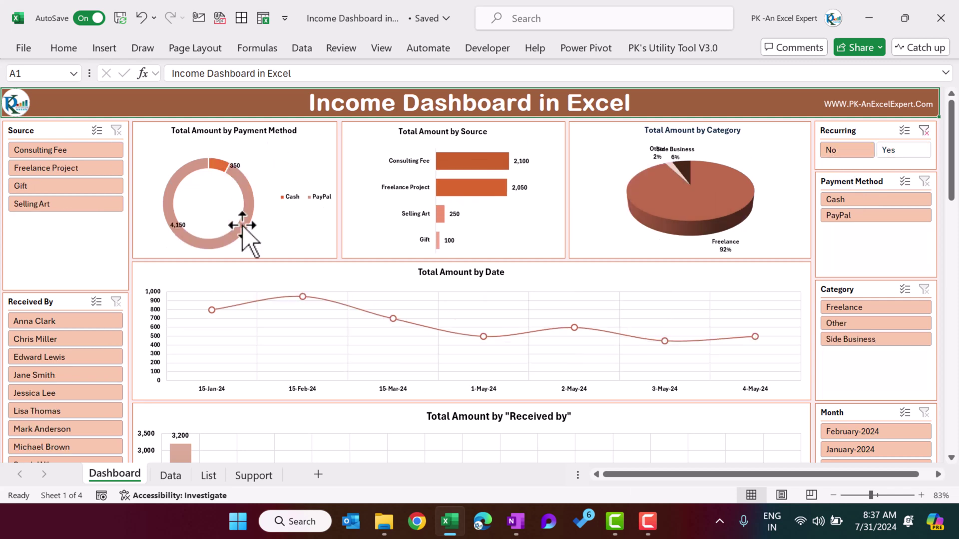
left_click(912, 151)
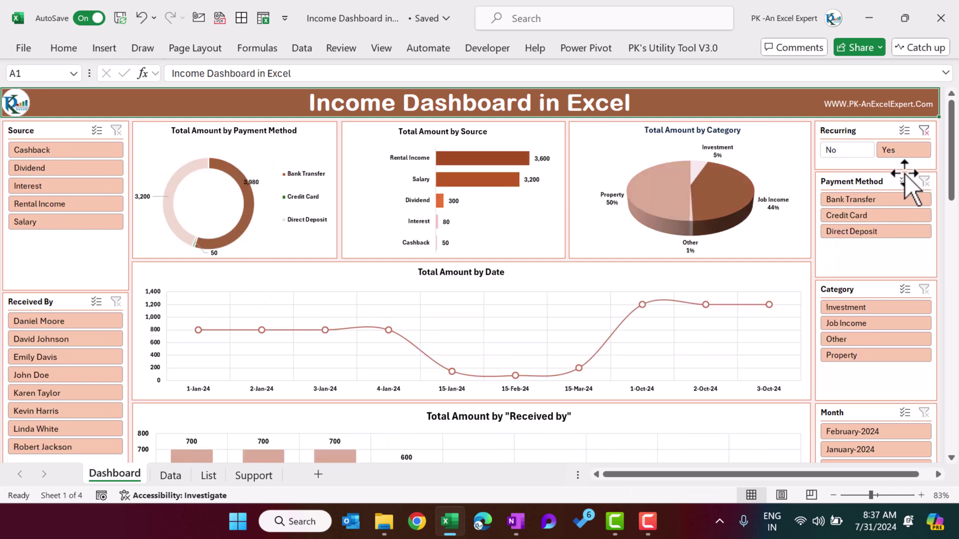
left_click(924, 131)
Filter the dashboard by the month January-2024 and clear the Month filter
left_click(867, 448)
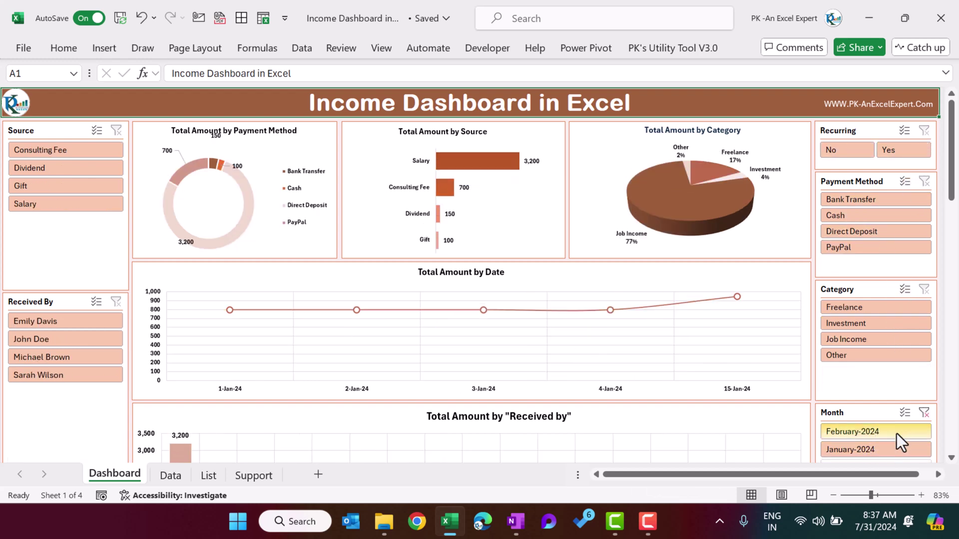
left_click(924, 413)
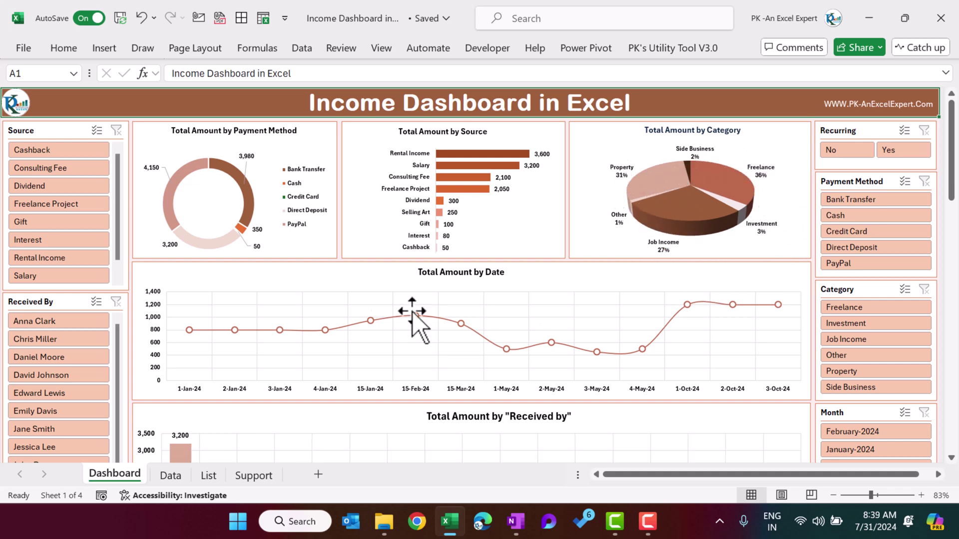
scroll(687, 324, "down", 5)
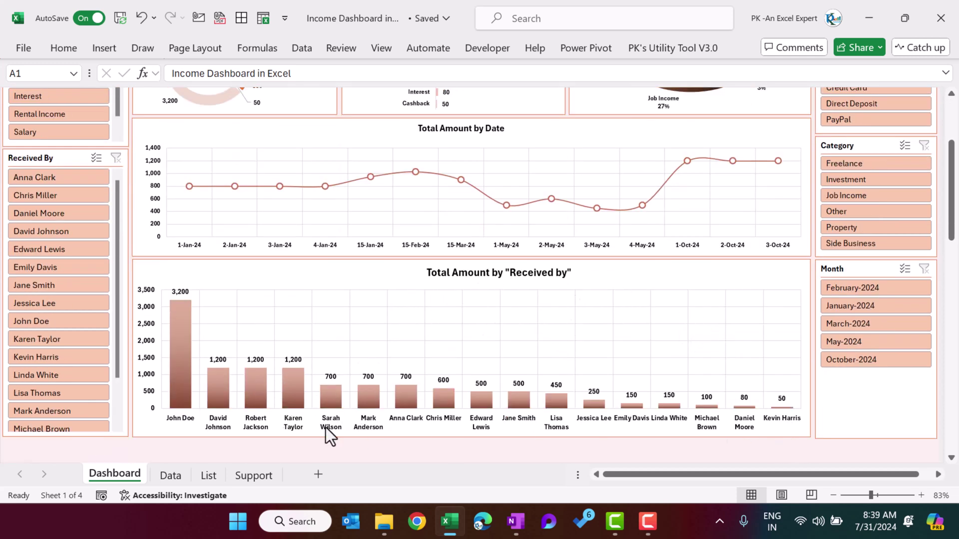
scroll(424, 422, "up", 5)
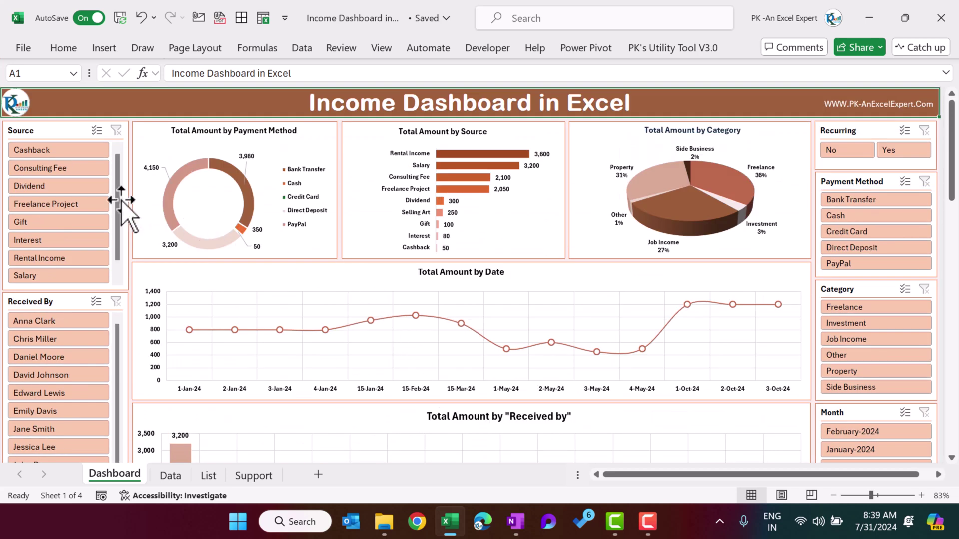
Examine the column headers of the Data sheet's income table, from Date through Month
left_click(151, 475)
left_click(144, 188)
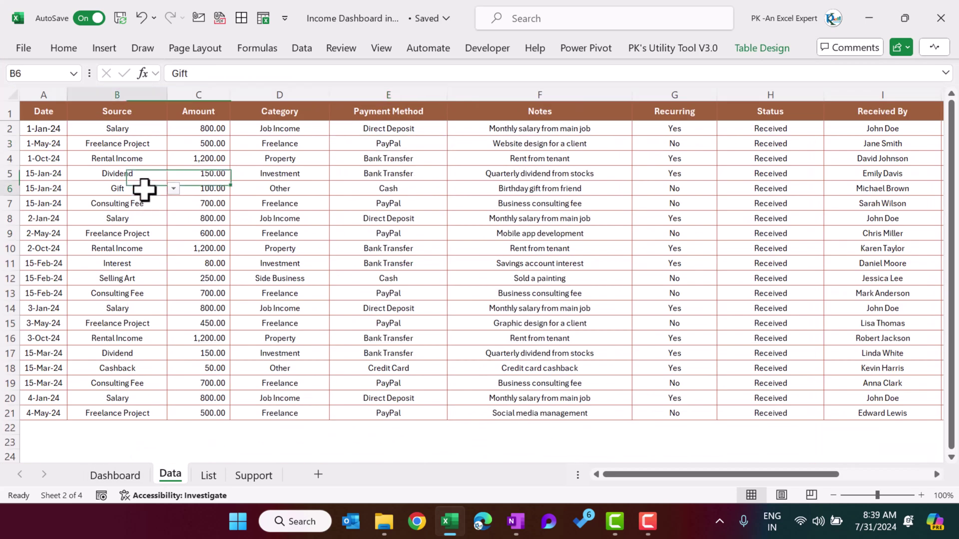
left_click(43, 111)
left_click(100, 110)
left_click(198, 110)
left_click(304, 109)
left_click(419, 109)
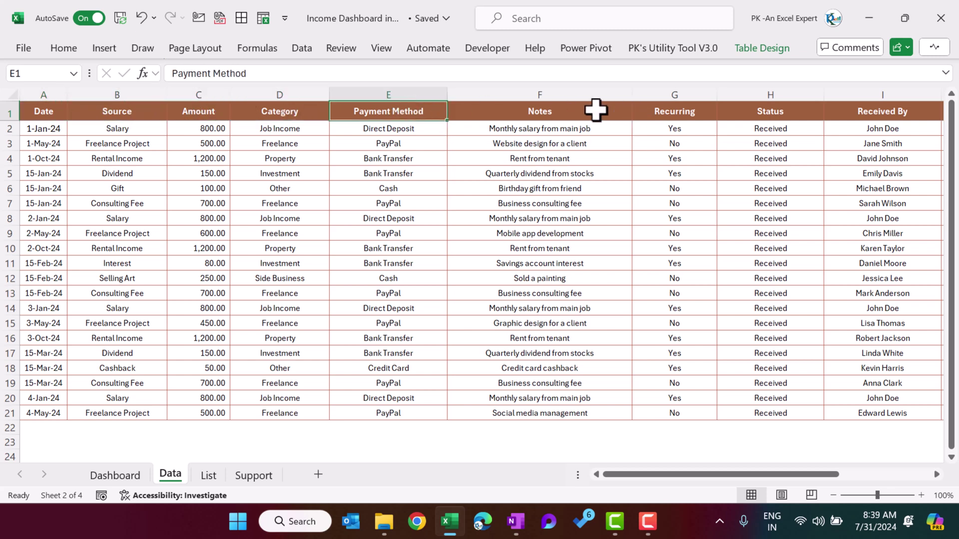
left_click(625, 107)
left_click(696, 102)
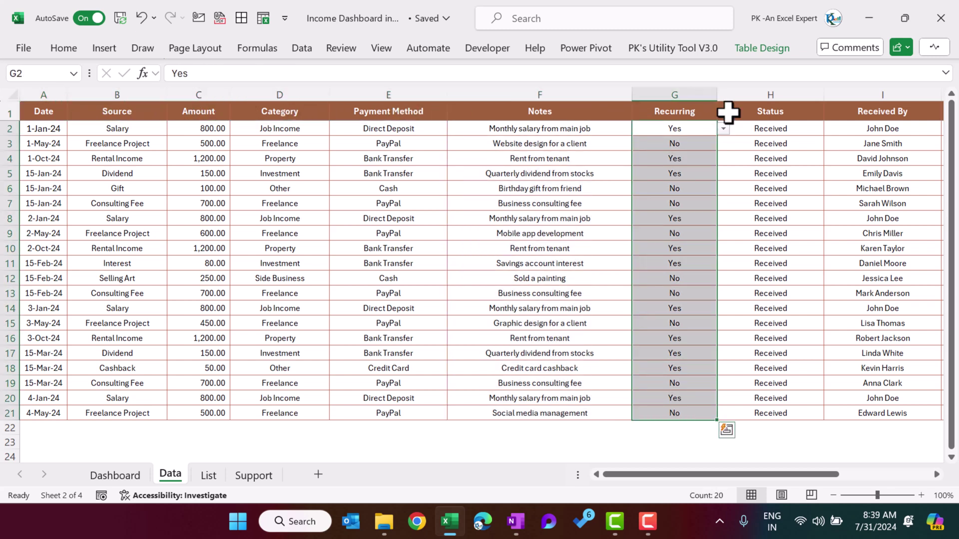
left_click(694, 110)
left_click(724, 111)
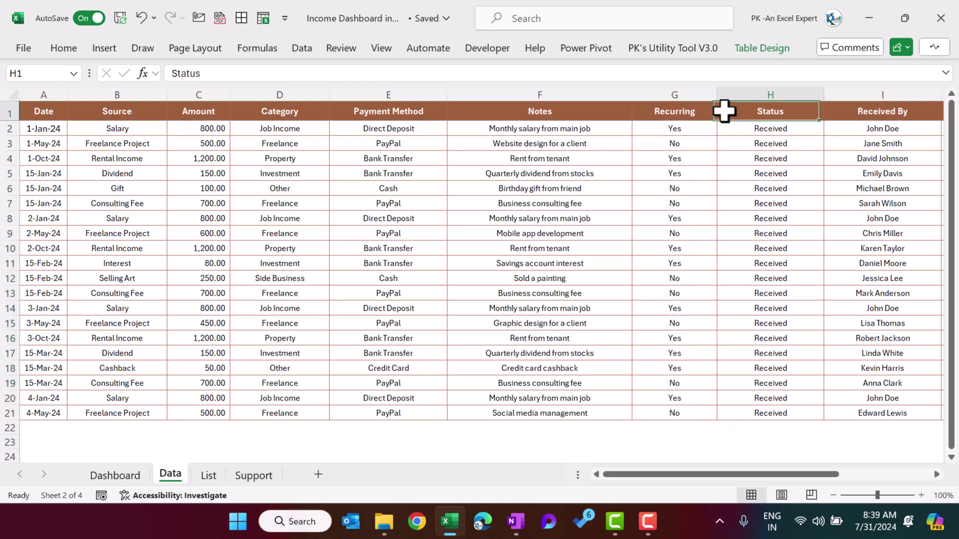
key("Right")
key("Right")
key("Right")
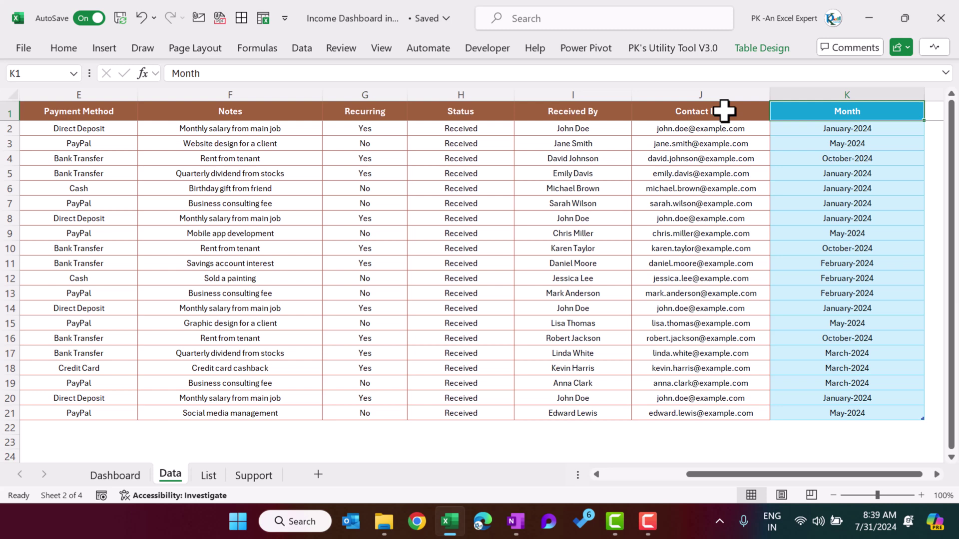
Add a new record directly below the last row of the Data table, dated 5 May
key("ctrl+Home")
key("ctrl+Down")
key("Down")
key("Down")
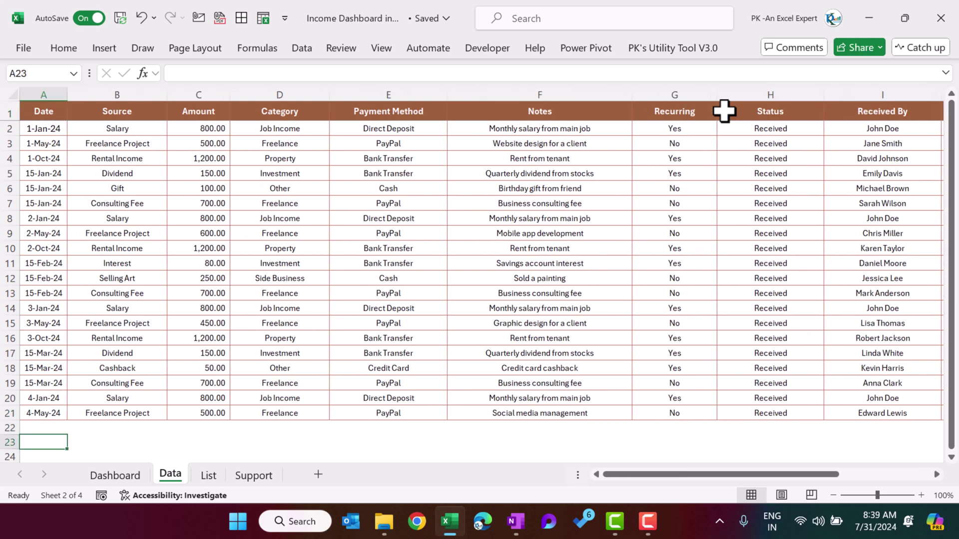
key("Down")
key("Down")
key("Down")
left_click(27, 397)
type("5may")
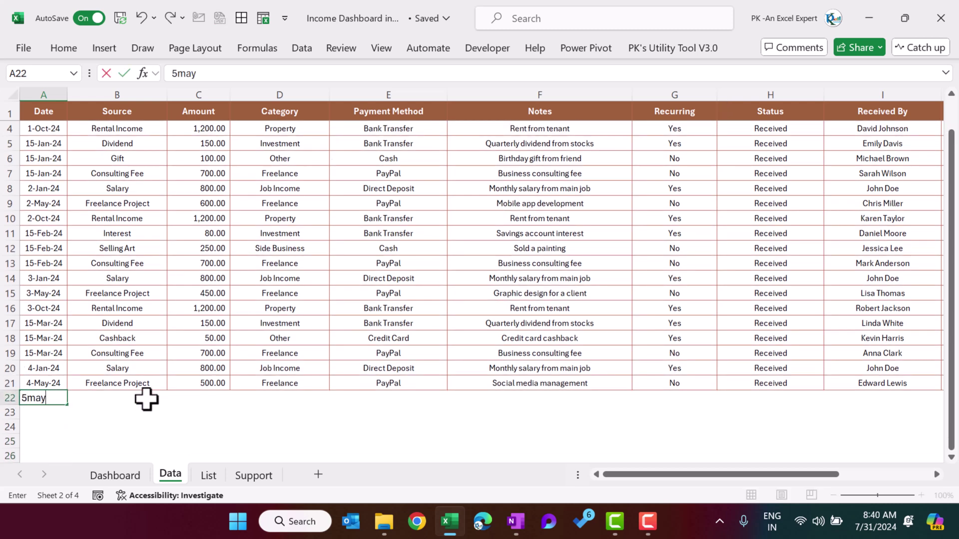
key("ctrl+Return")
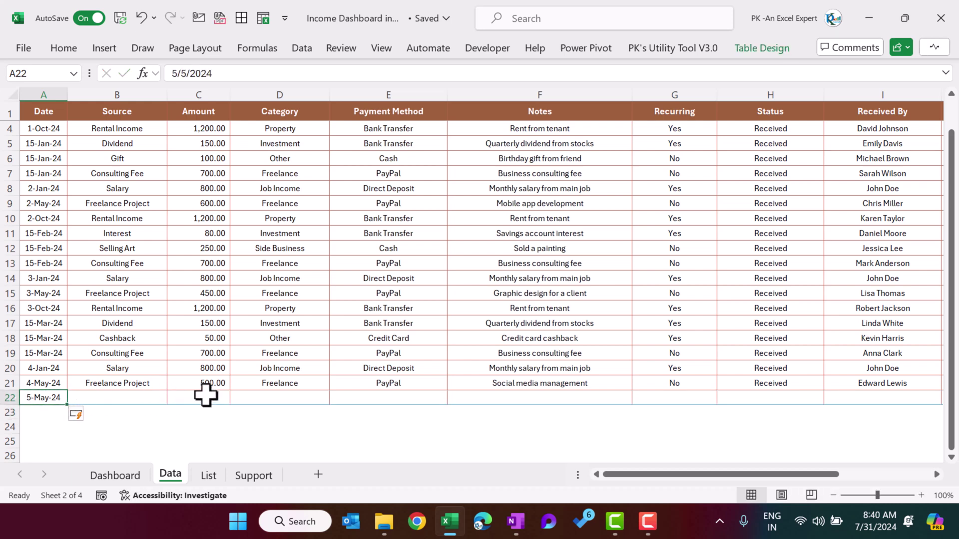
Set the new record's Source to Rental Income and enter an Amount of 1000
left_click(142, 396)
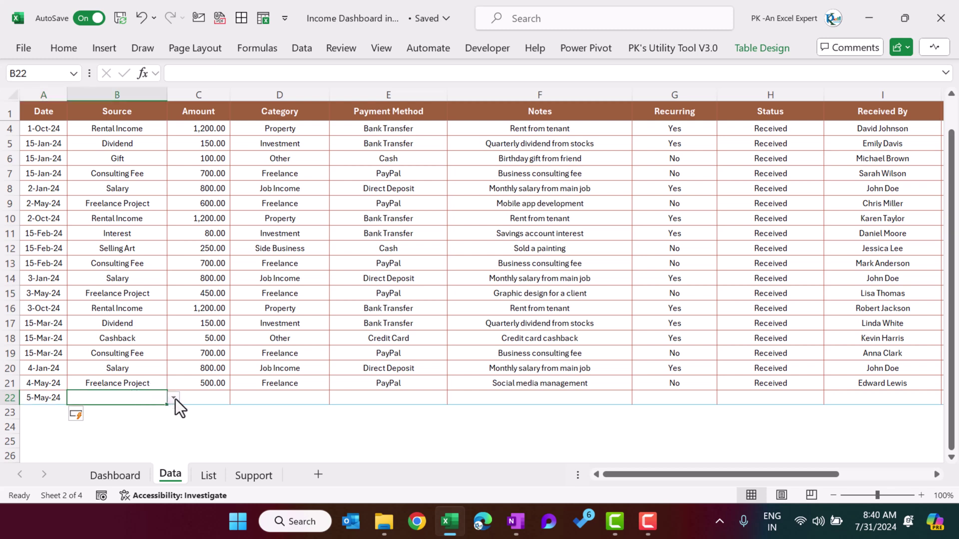
left_click(174, 398)
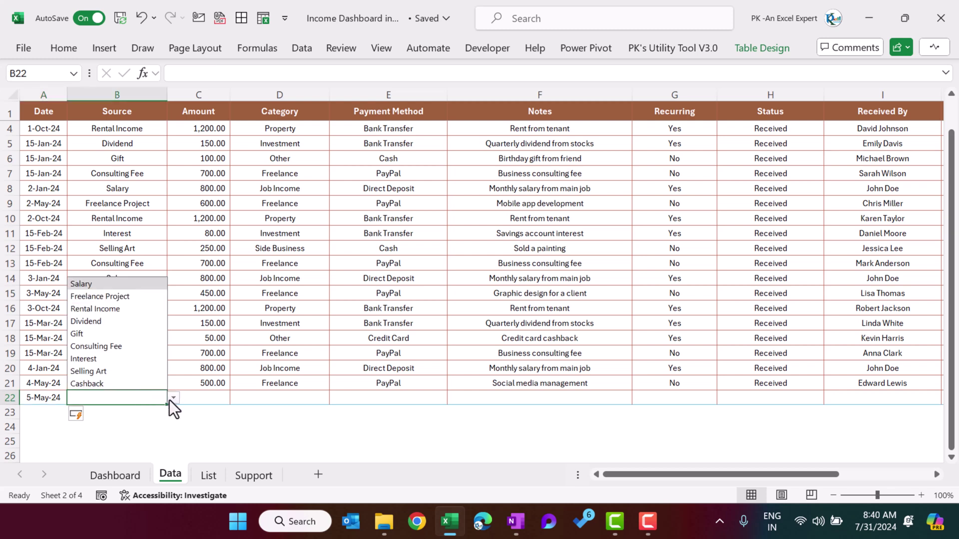
left_click(113, 310)
left_click(222, 399)
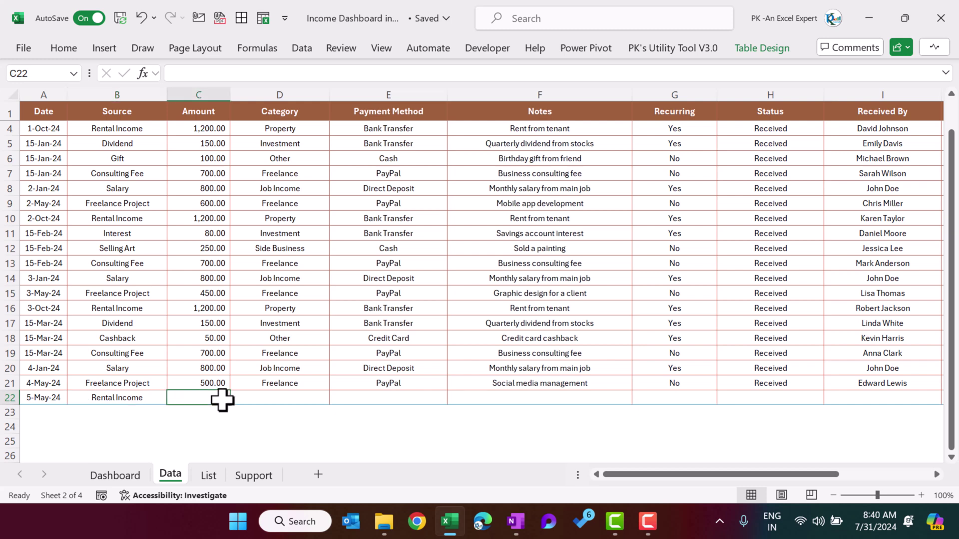
type("10")
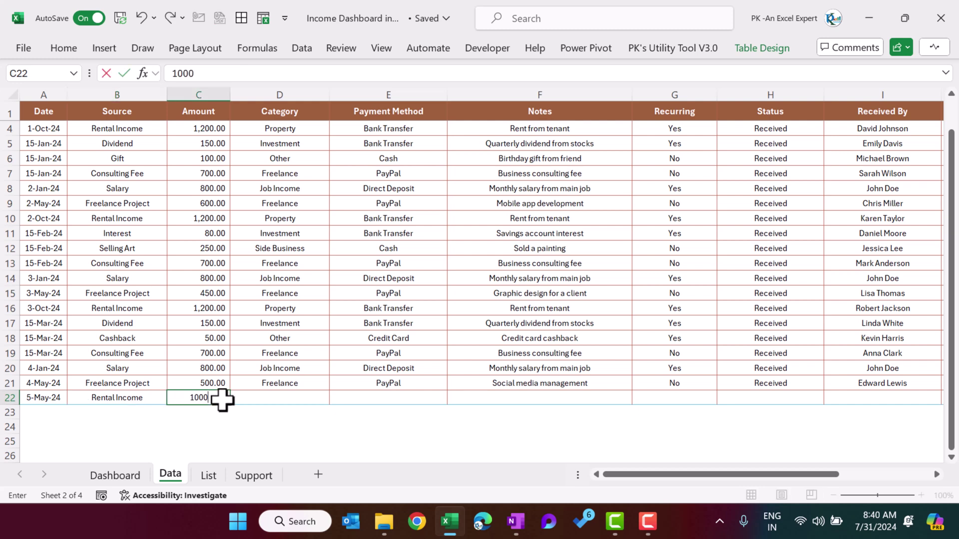
Set the new record's Category to Property and its Payment Method to Direct Deposit
left_click(326, 398)
left_click(335, 398)
left_click(282, 436)
left_click(414, 398)
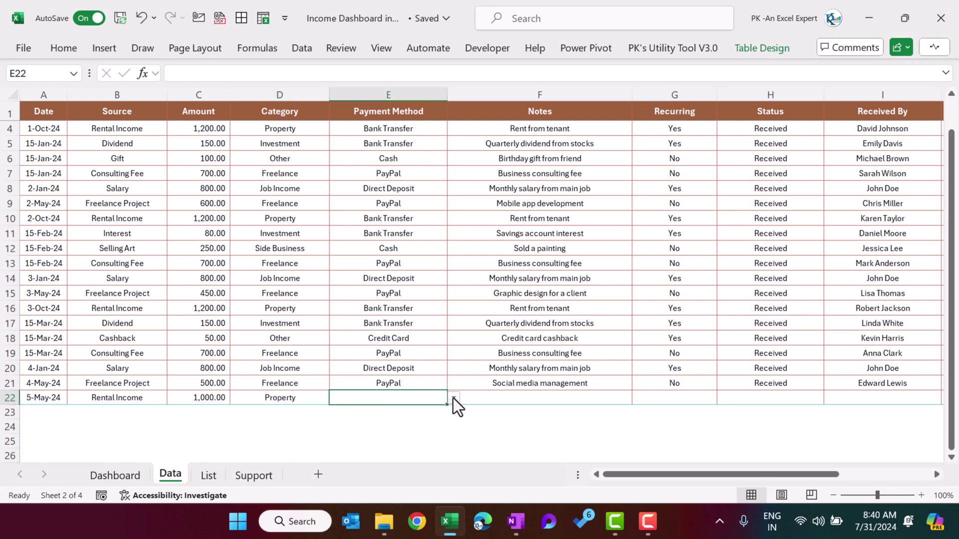
left_click(453, 397)
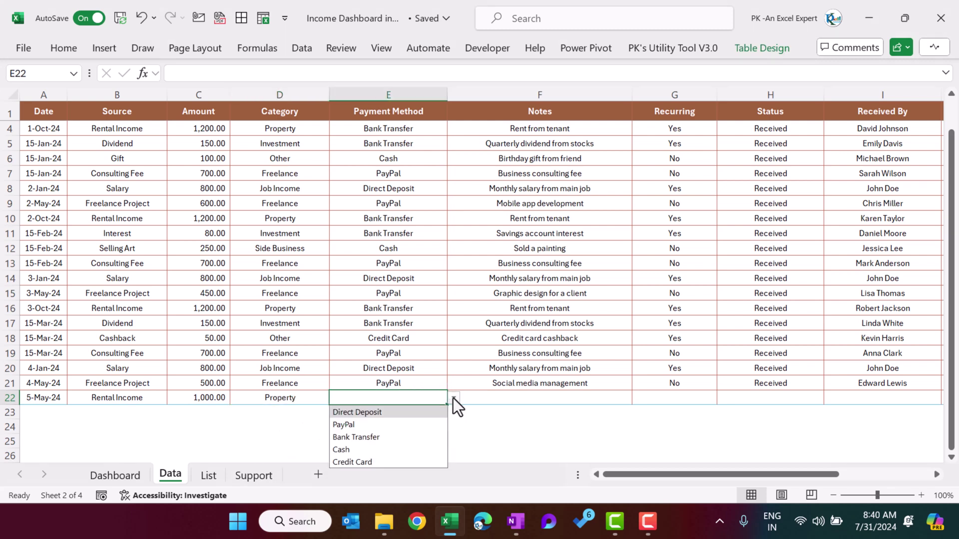
left_click(385, 413)
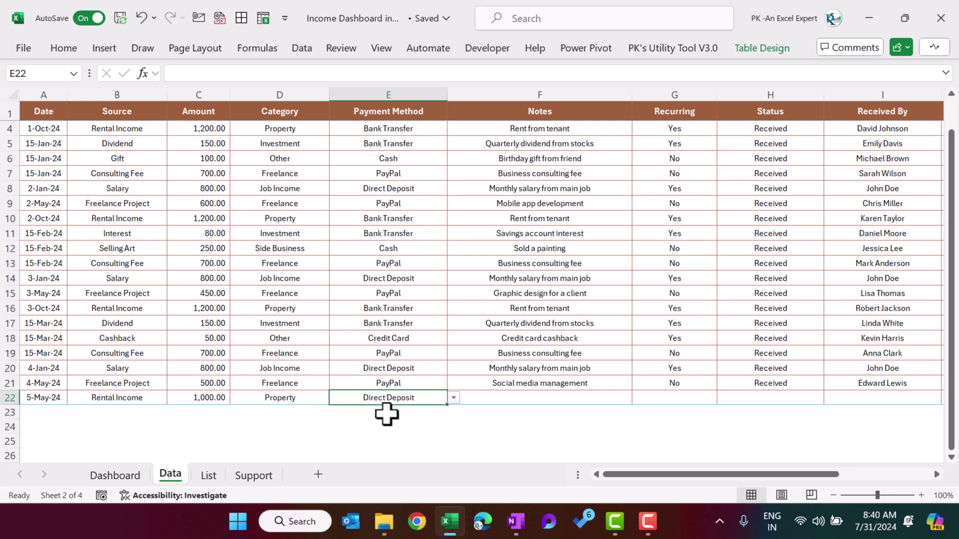
Leave Notes empty, set the new record's Recurring value to Yes and enter Received as its Status
left_click(505, 397)
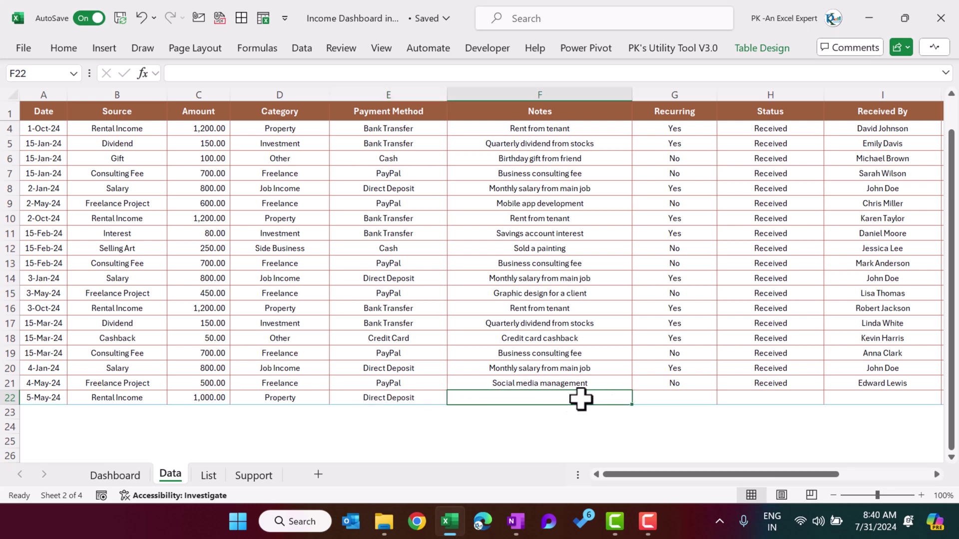
left_click(679, 397)
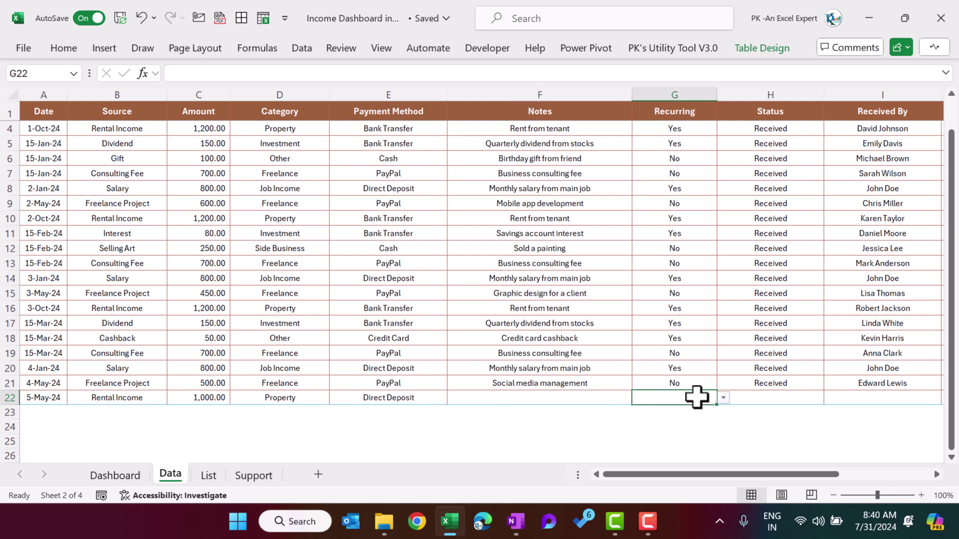
left_click(723, 398)
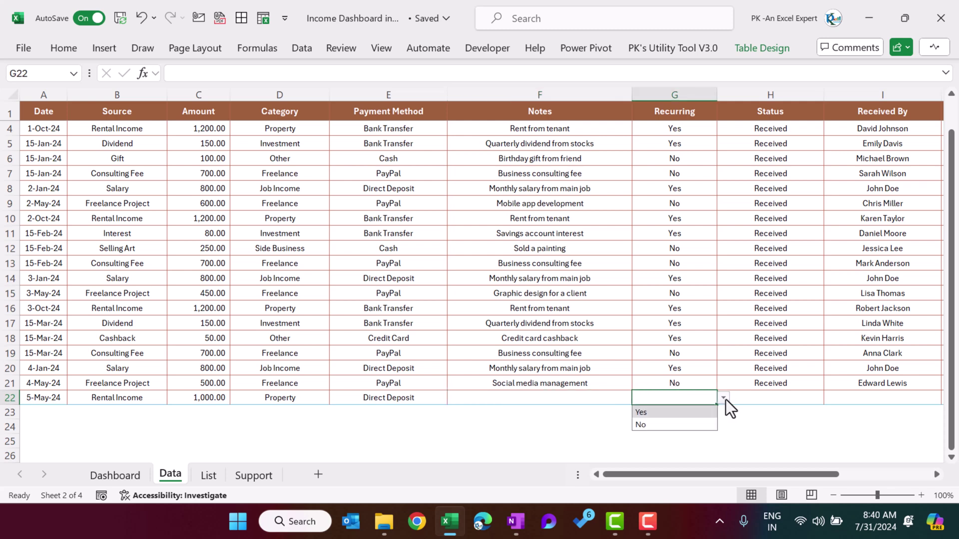
left_click(672, 414)
left_click(783, 400)
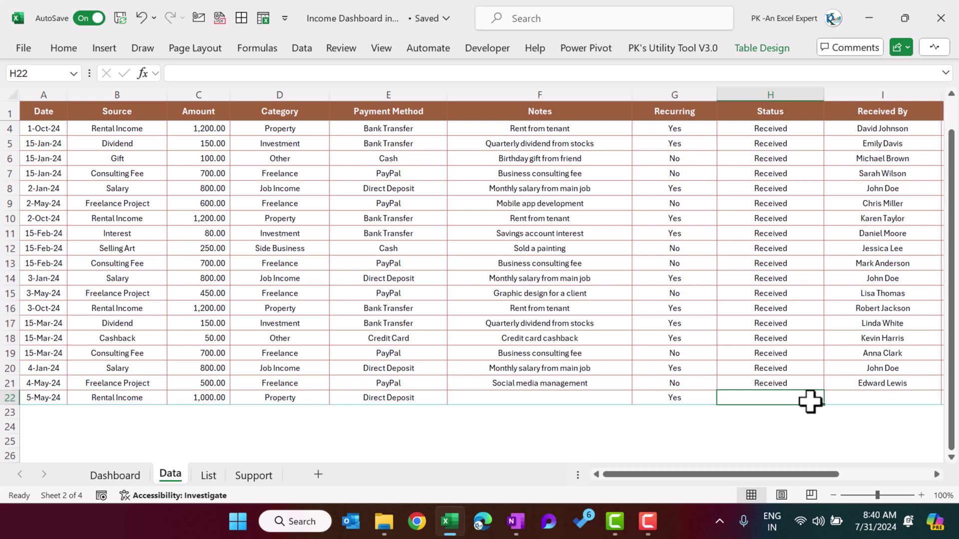
type("Received")
key("Tab")
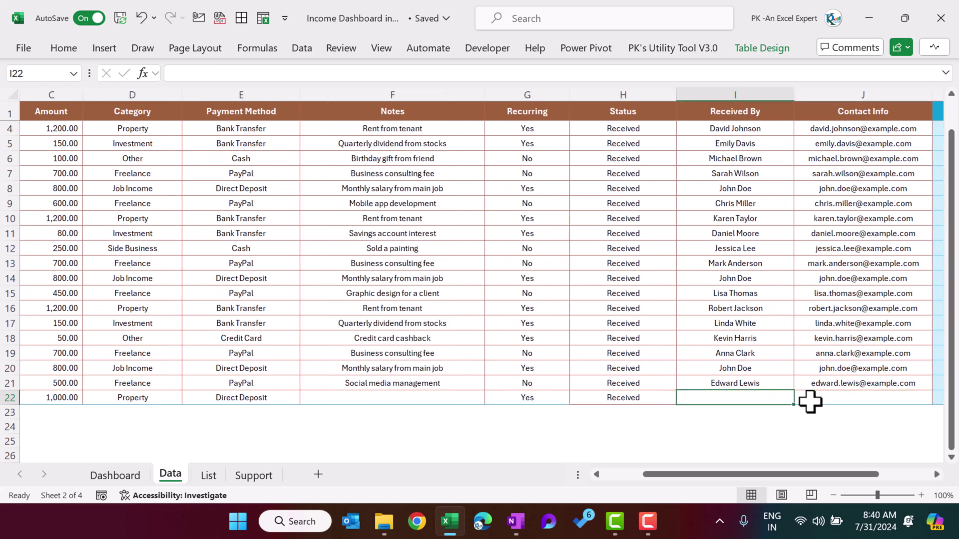
Enter the recipient's name in the new record's Received By cell and check the row through the Month column
type("PK")
key("Left")
key("Right")
key("Right")
key("Right")
key("Right")
key("Right")
key("Left")
key("Left")
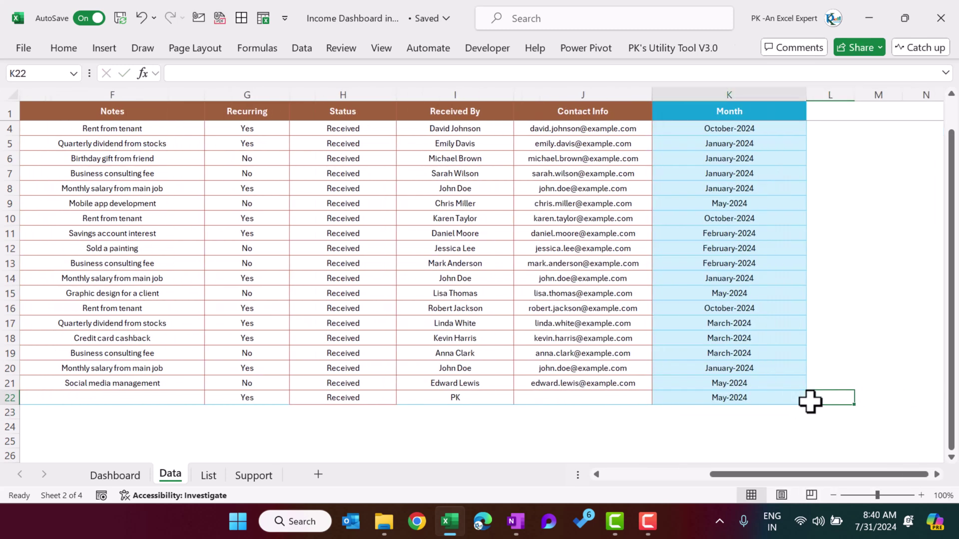
key("Left")
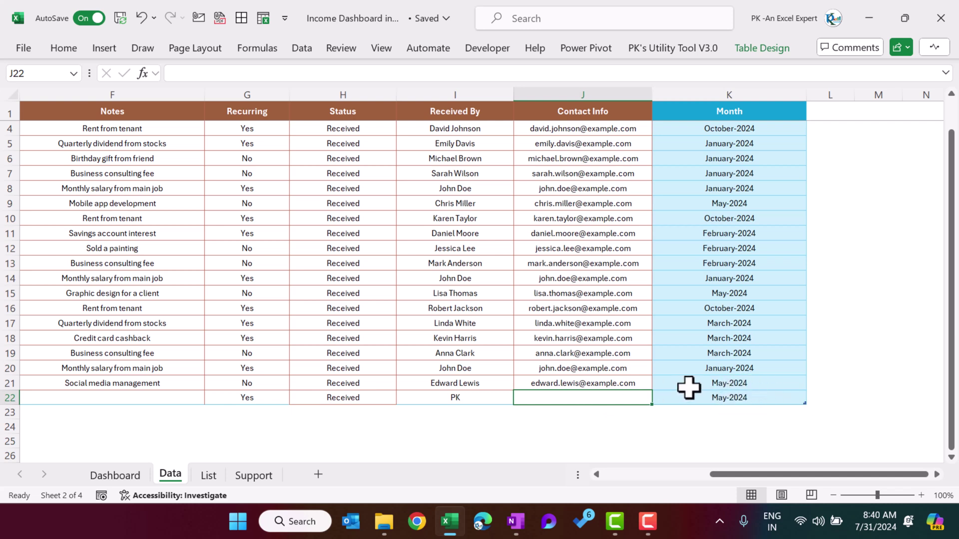
key("Left")
key("Home")
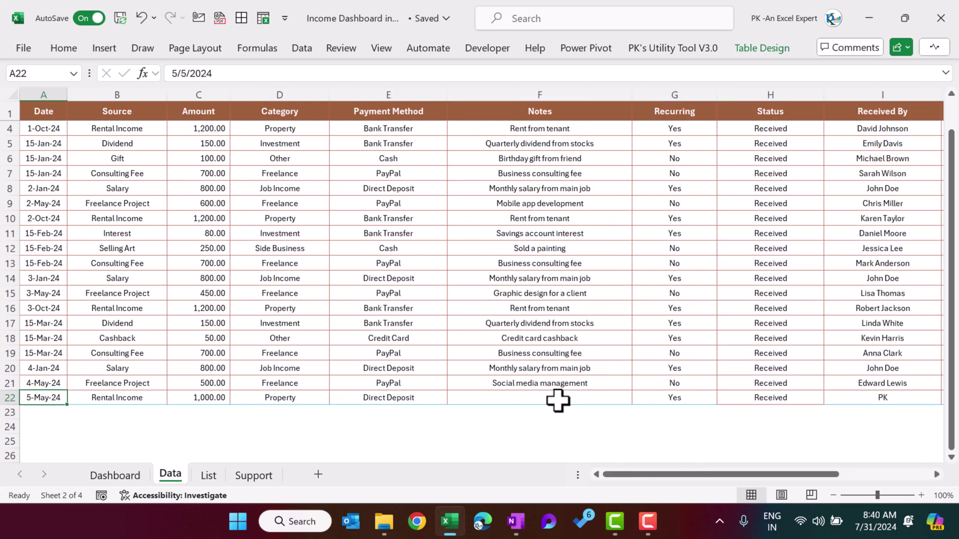
Refresh all data for the Dashboard sheet and filter its charts by the category Property
left_click(133, 480)
left_click(302, 49)
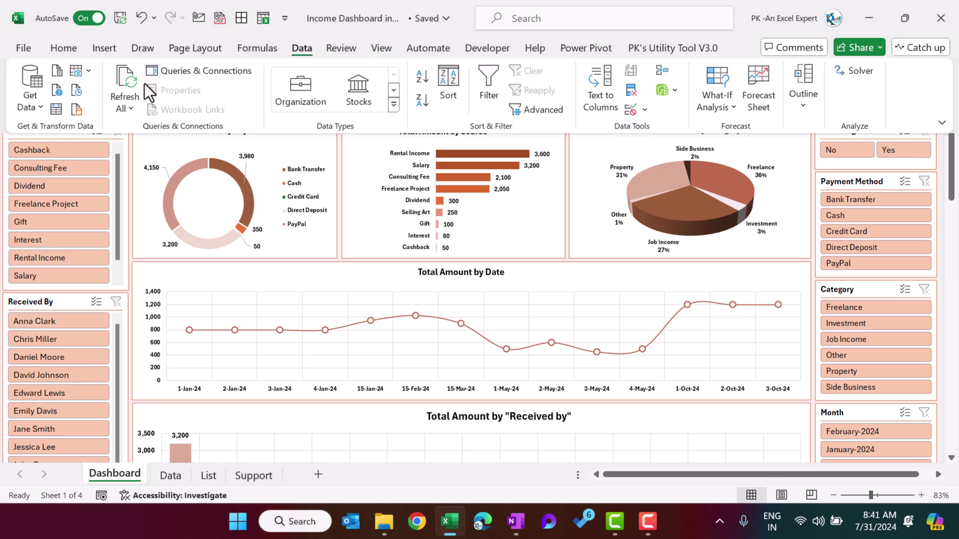
left_click(133, 87)
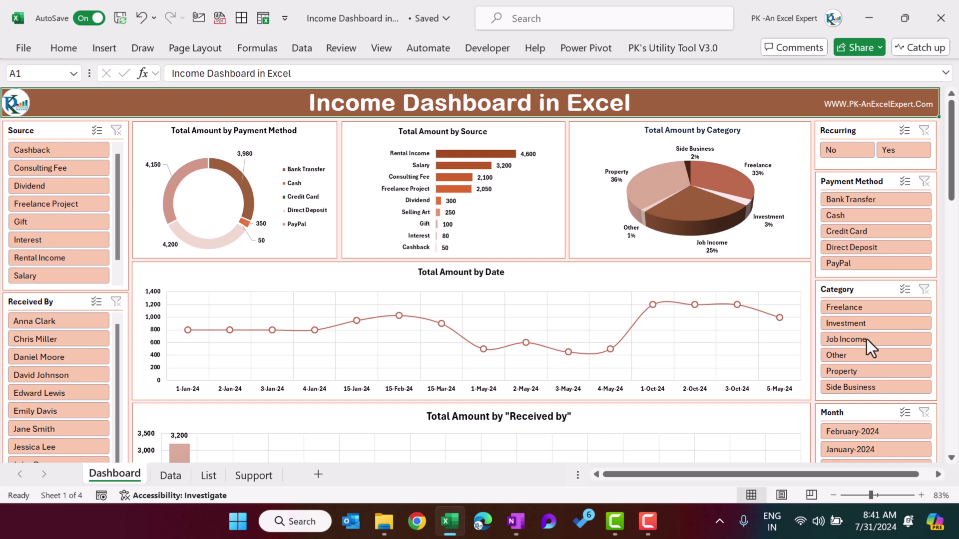
left_click(861, 372)
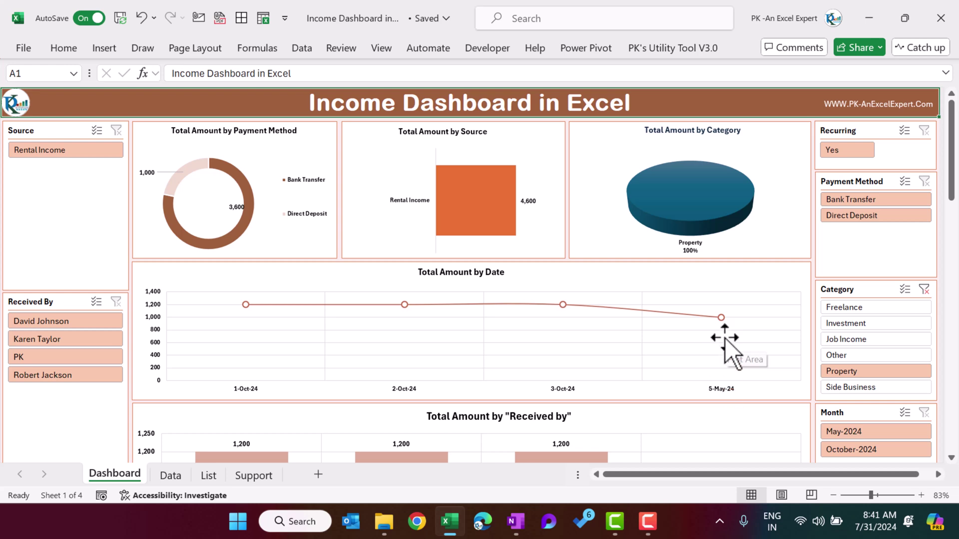
Examine the Source, Category, Payment Method and Recurring lists on the List sheet
left_click(169, 476)
left_click(204, 481)
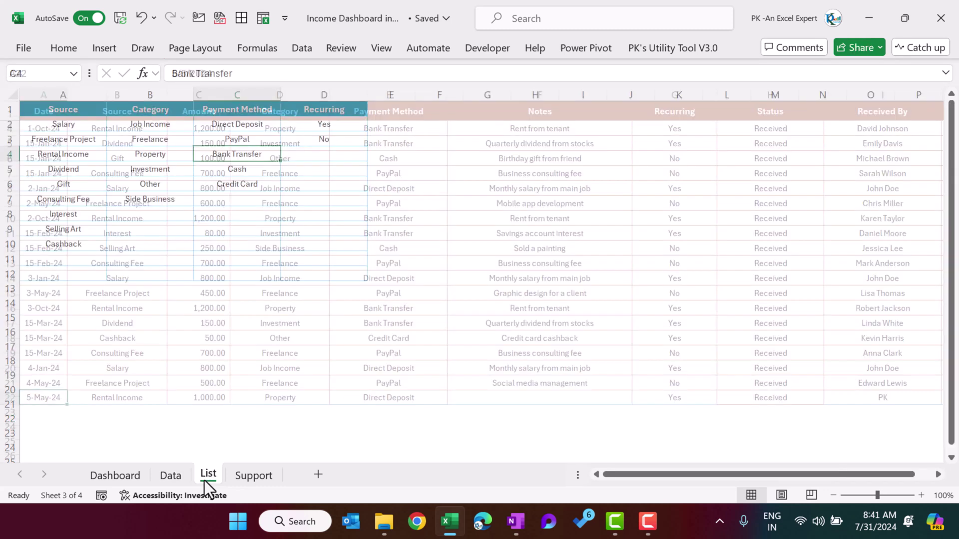
left_click(68, 115)
left_click_drag(68, 115, 55, 257)
left_click_drag(150, 113, 152, 182)
left_click_drag(238, 110, 250, 170)
left_click_drag(327, 110, 357, 158)
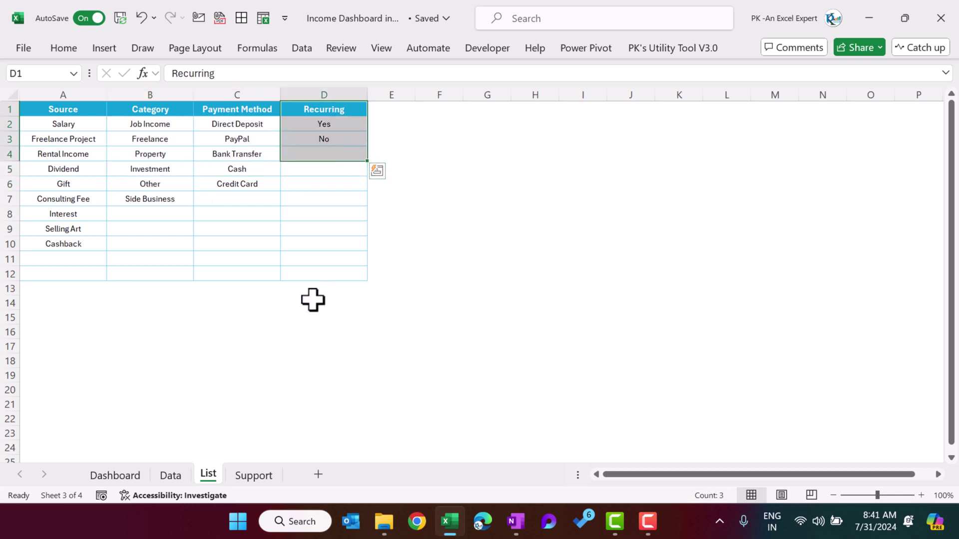
Examine the pivot tables on the Support sheet and compare them with the charts on the Dashboard sheet
left_click(260, 476)
left_click(178, 220)
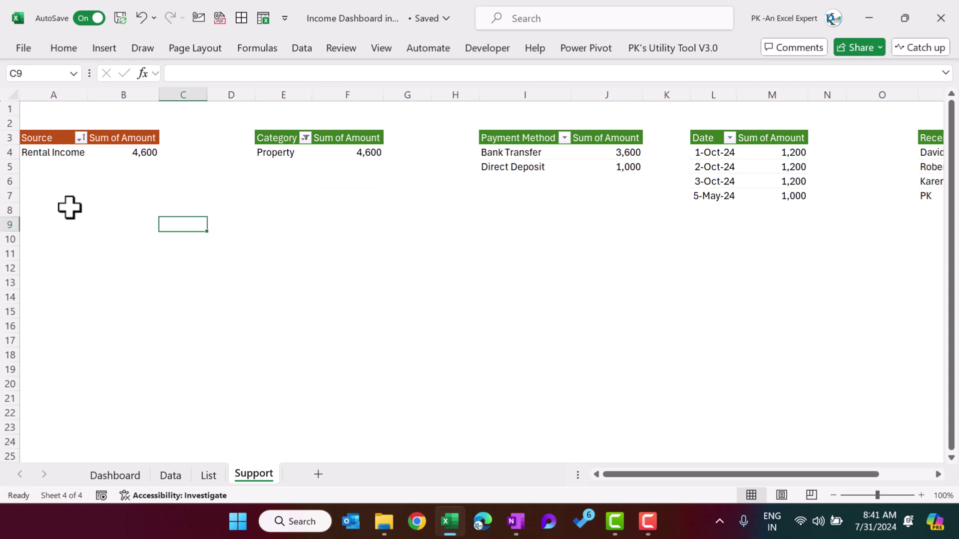
left_click_drag(678, 478, 562, 445)
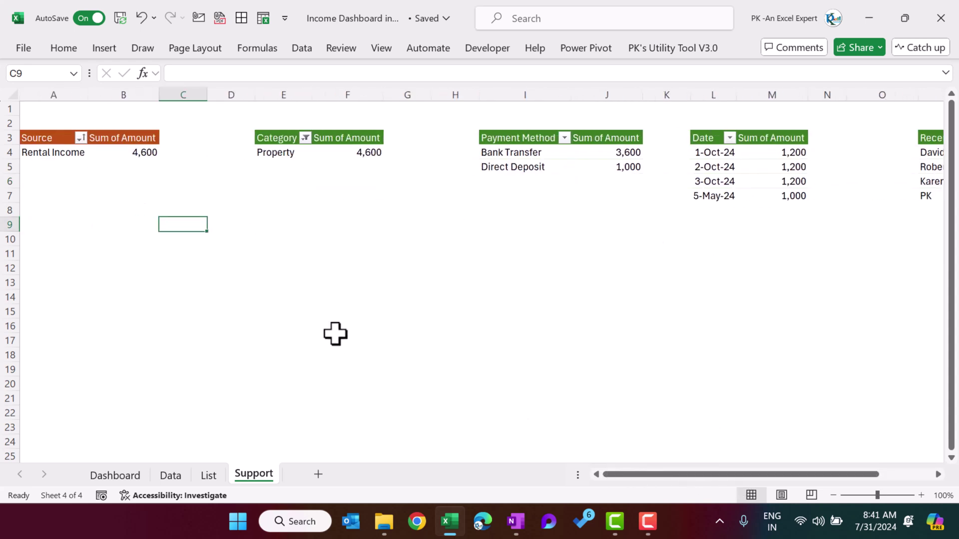
left_click(128, 477)
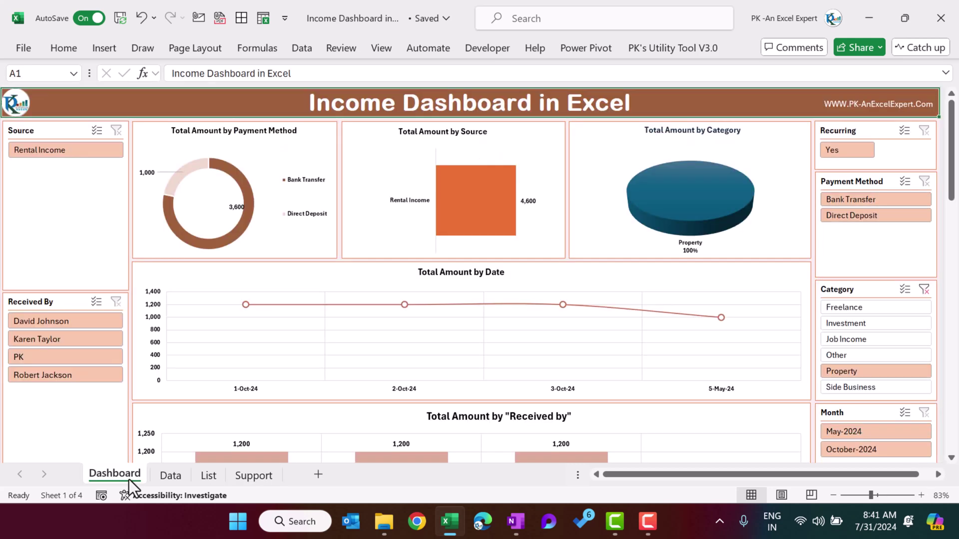
left_click(251, 477)
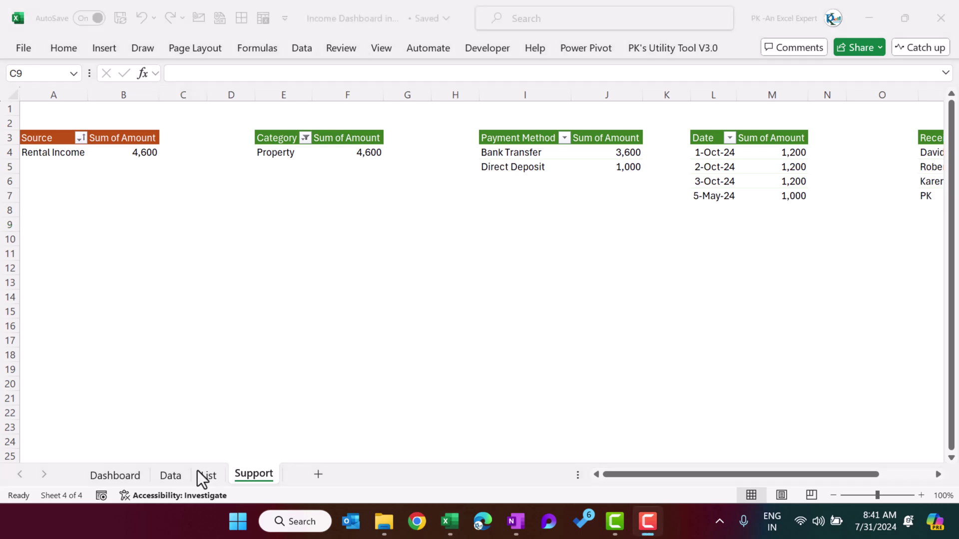
Copy the Data sheet's headers and records from Date through Contact Info, rows 1 to 21, without the Month column and newest record
left_click(179, 473)
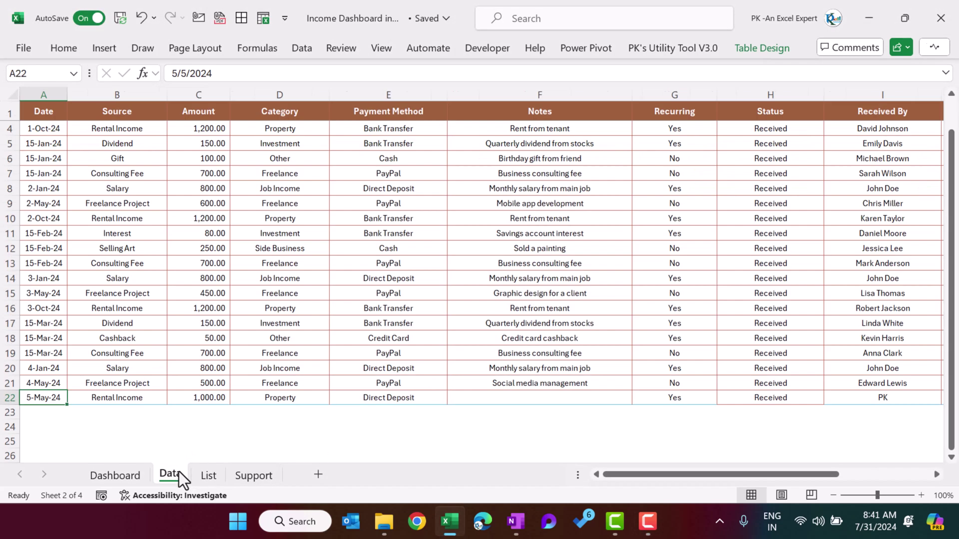
left_click(48, 109)
key("ctrl+shift+Right")
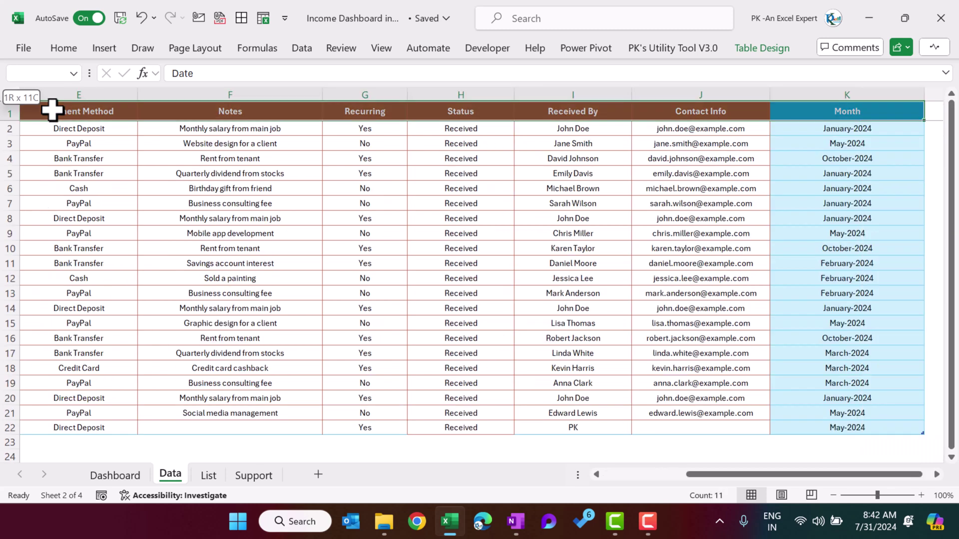
key("ctrl+shift+Down")
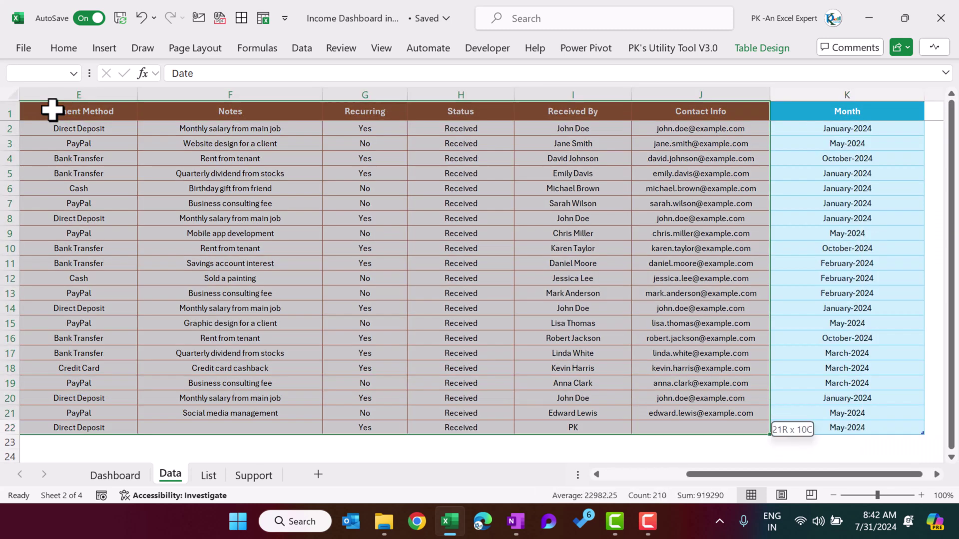
key("shift+Up")
key("ctrl+c")
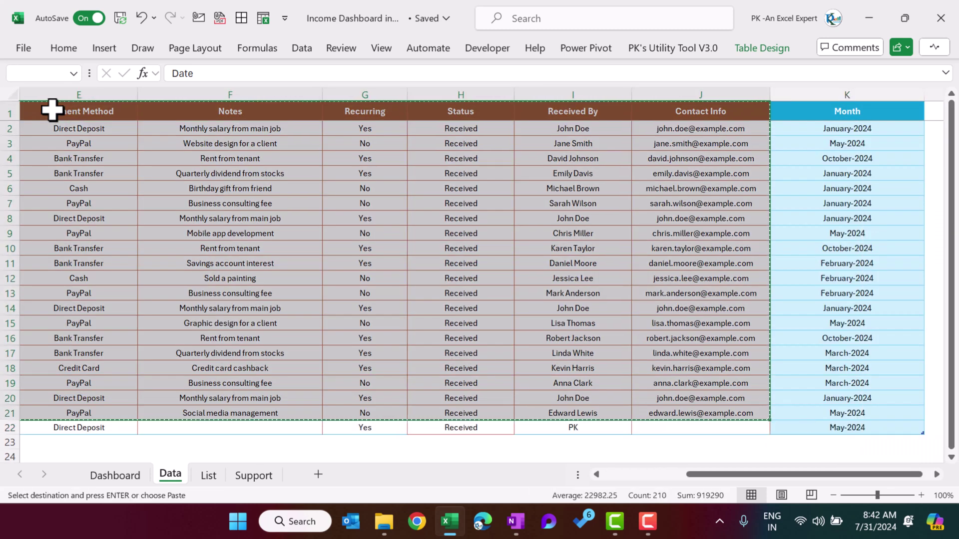
Paste the copied records as values at A1 of the blank workbook Book1 and format the Date column as dates
key("alt+Tab")
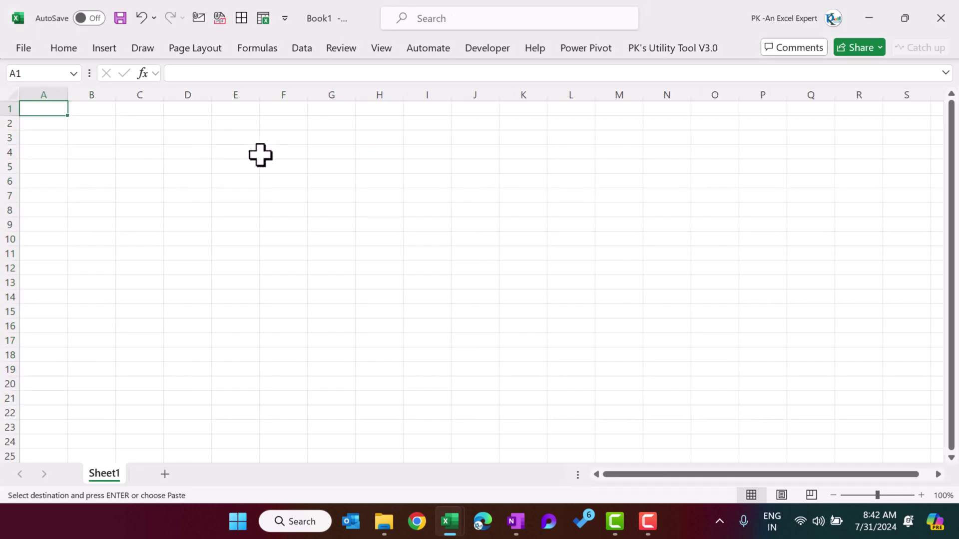
key("ctrl+shift+v")
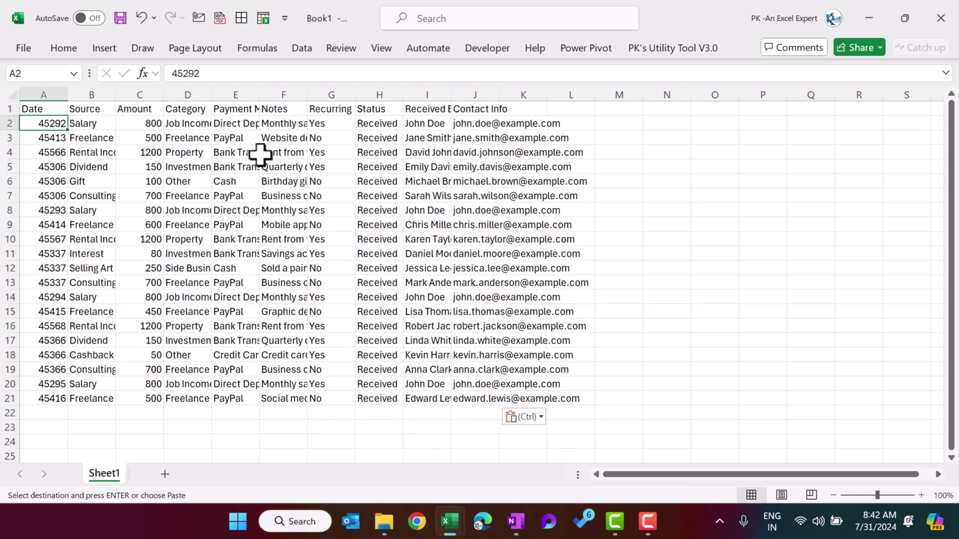
key("ctrl+shift+Down")
key("ctrl+shift+3")
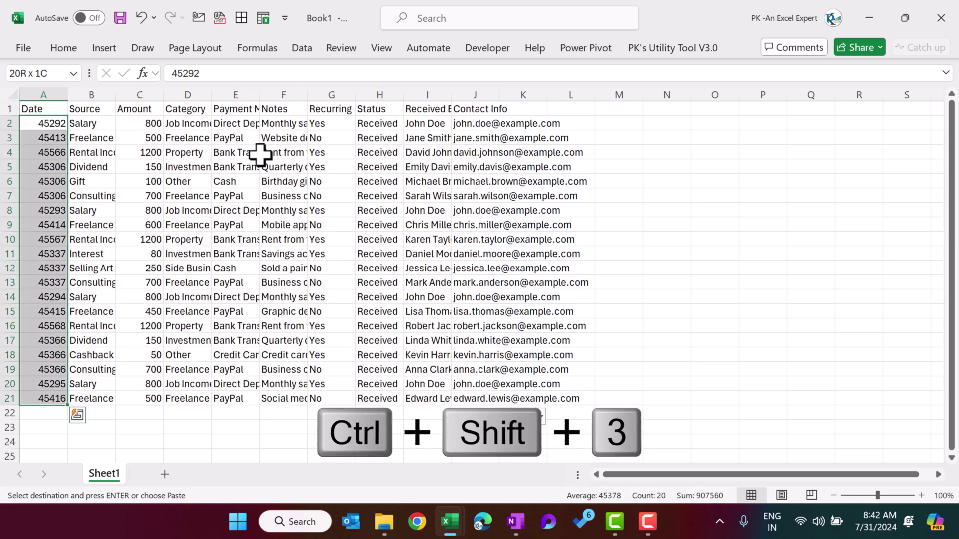
left_click(387, 125)
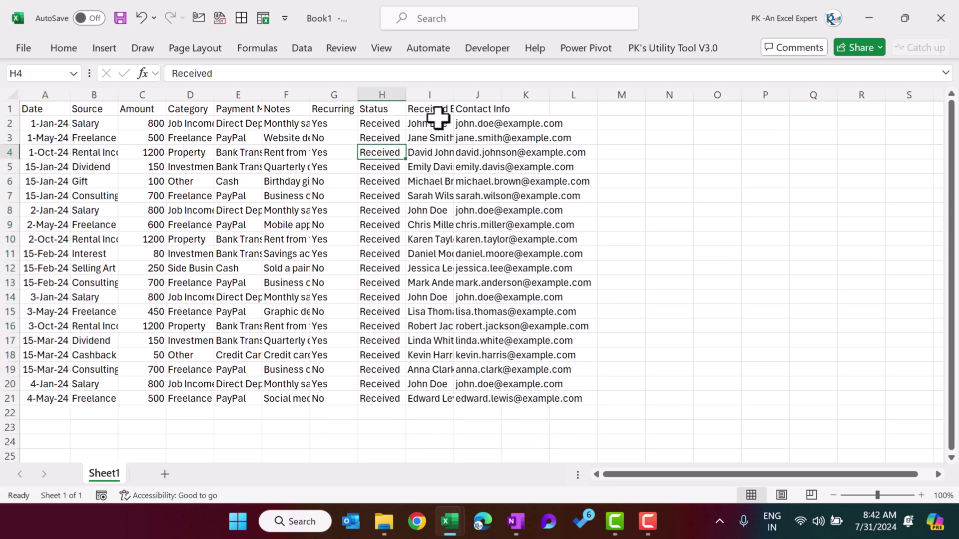
Autofit the widths of all columns from Date through Contact Info to their contents
left_click(495, 113)
key("ctrl+a")
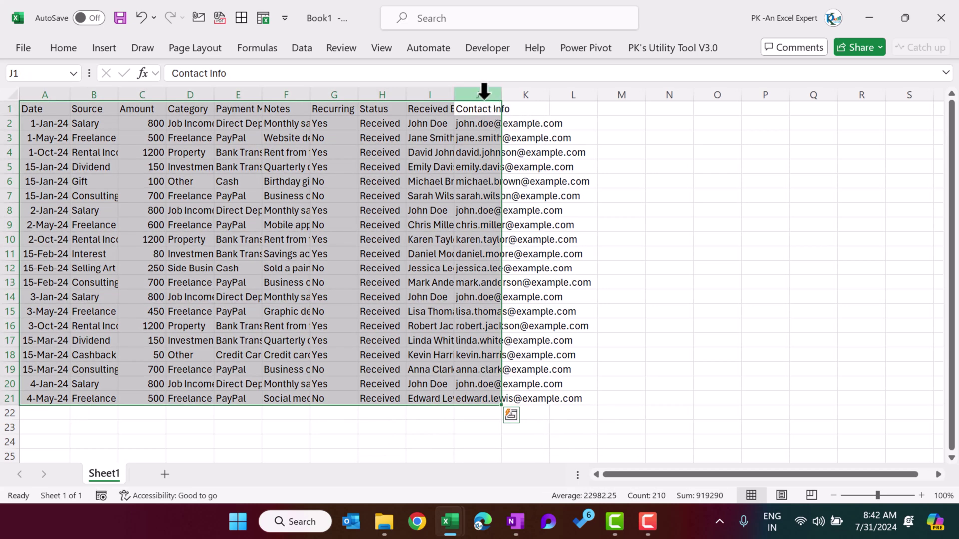
left_click(500, 98)
key("ctrl+space")
double_click(500, 97)
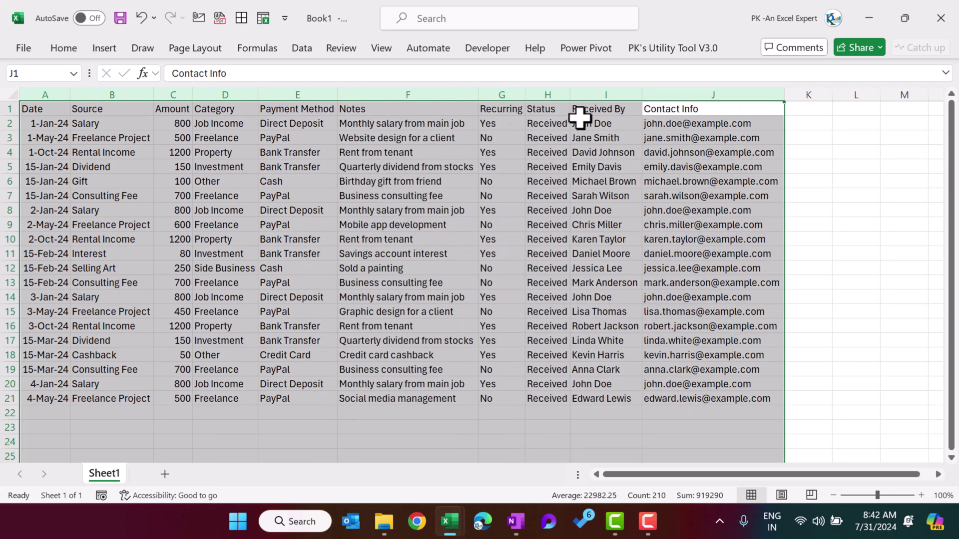
Apply thin orange outline and inside borders to the whole data range
left_click(235, 161)
key("ctrl+a")
key("ctrl+1")
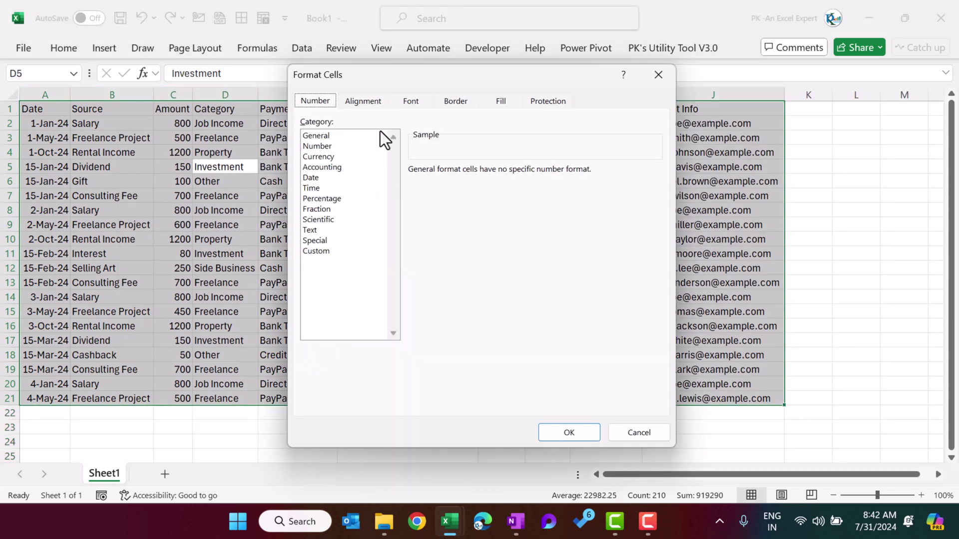
left_click(452, 103)
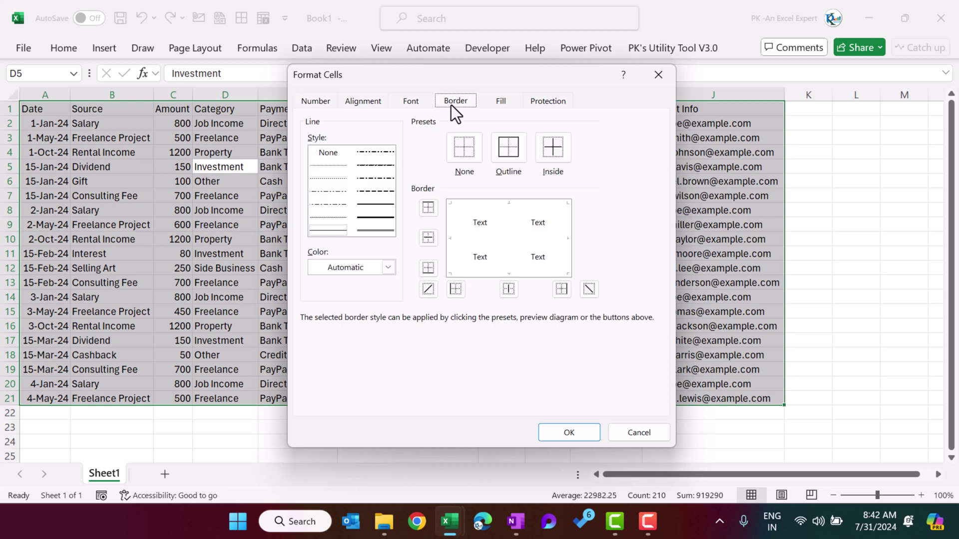
left_click(388, 267)
left_click(428, 73)
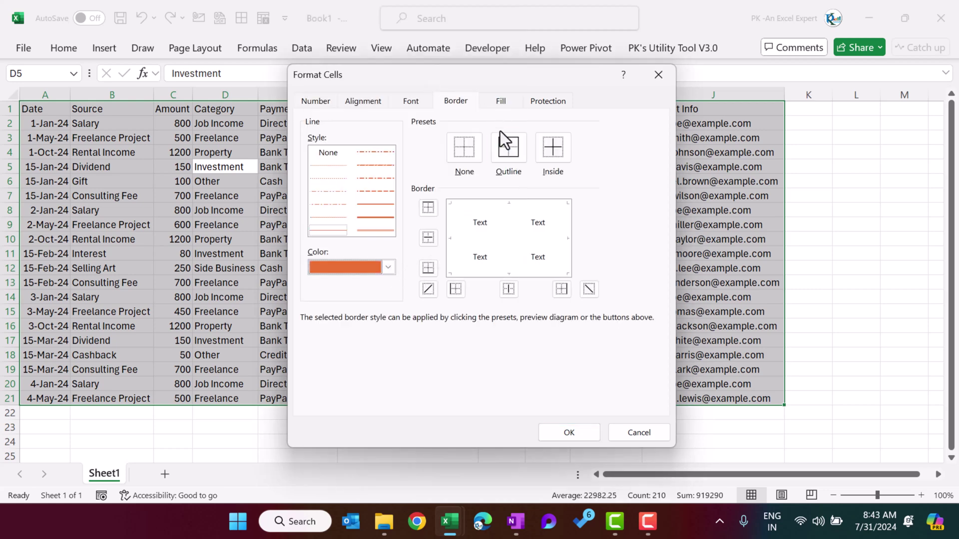
left_click(505, 145)
left_click(567, 430)
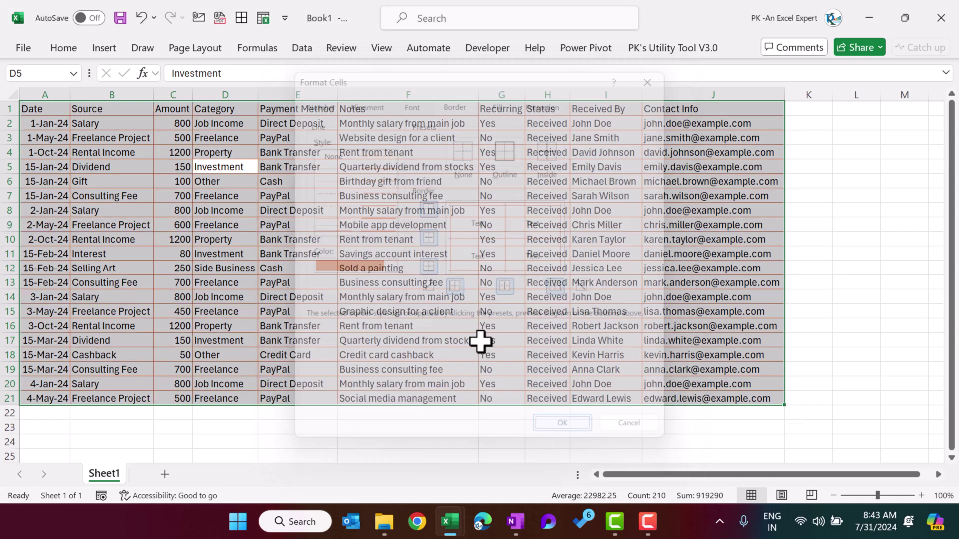
Reduce the data range's font size to 10 and center its contents horizontally and vertically
key("alt+h")
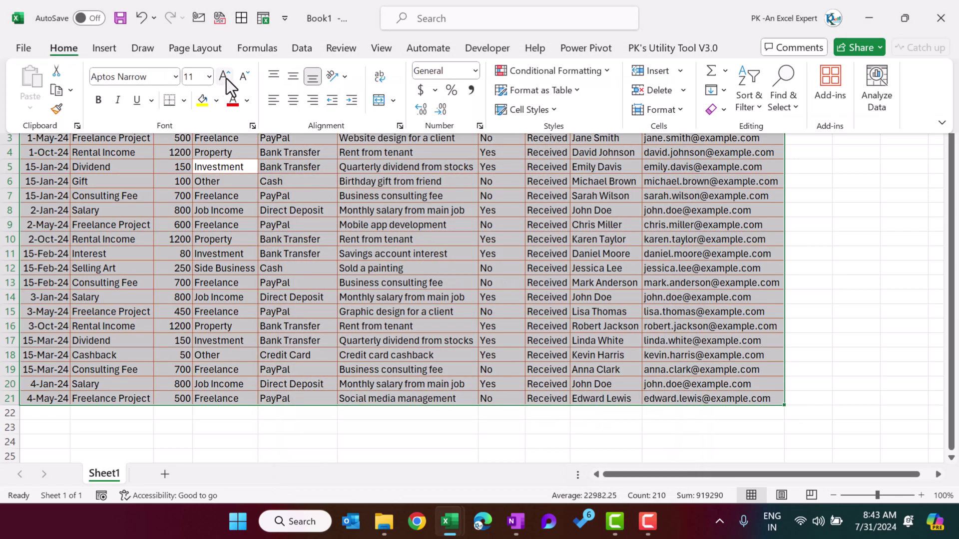
left_click(243, 76)
left_click(294, 99)
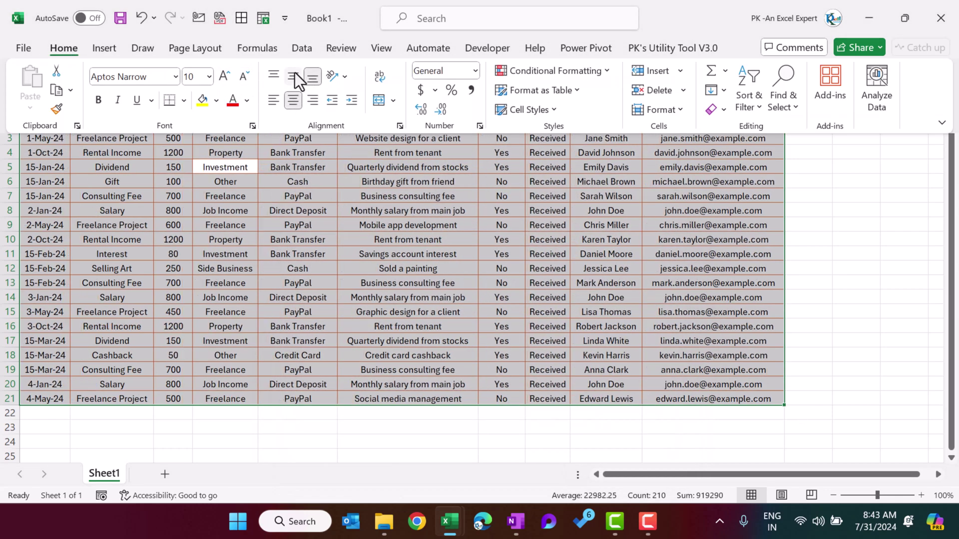
Fill the header row A1:J1 with the darker orange theme color
left_click_drag(64, 110, 756, 107)
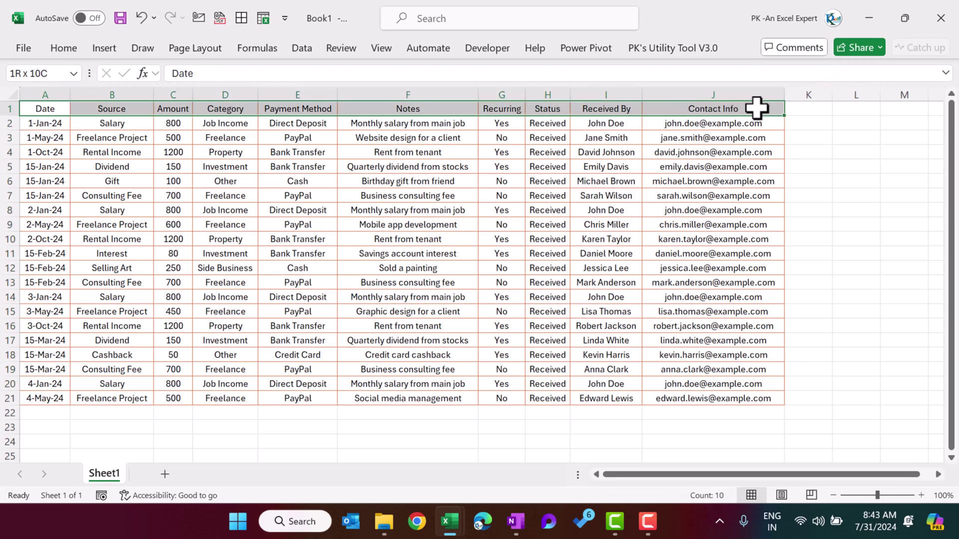
left_click(64, 48)
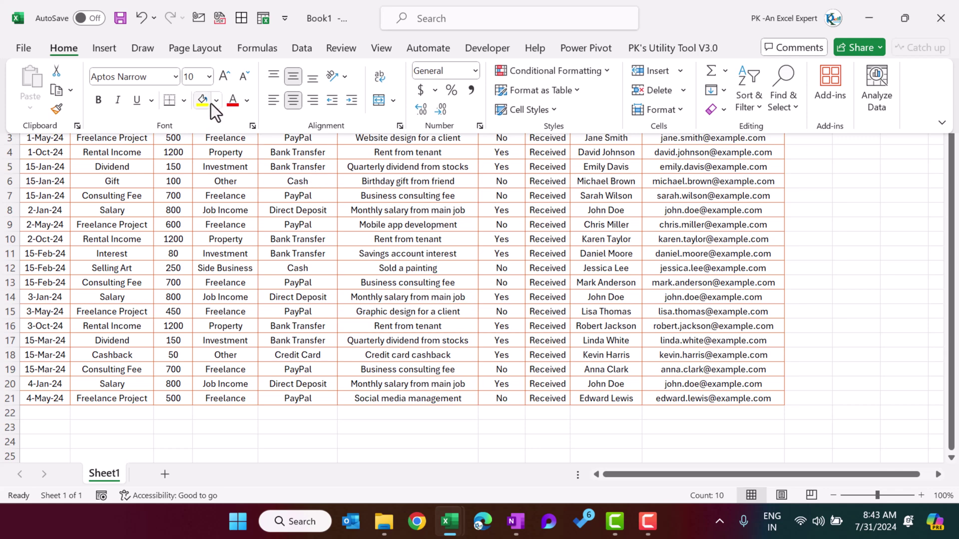
left_click(217, 101)
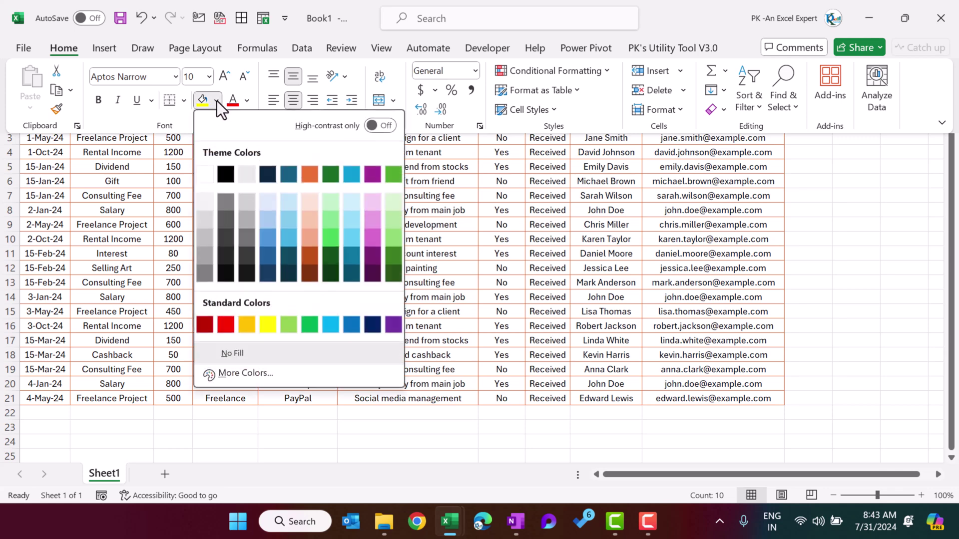
left_click(310, 255)
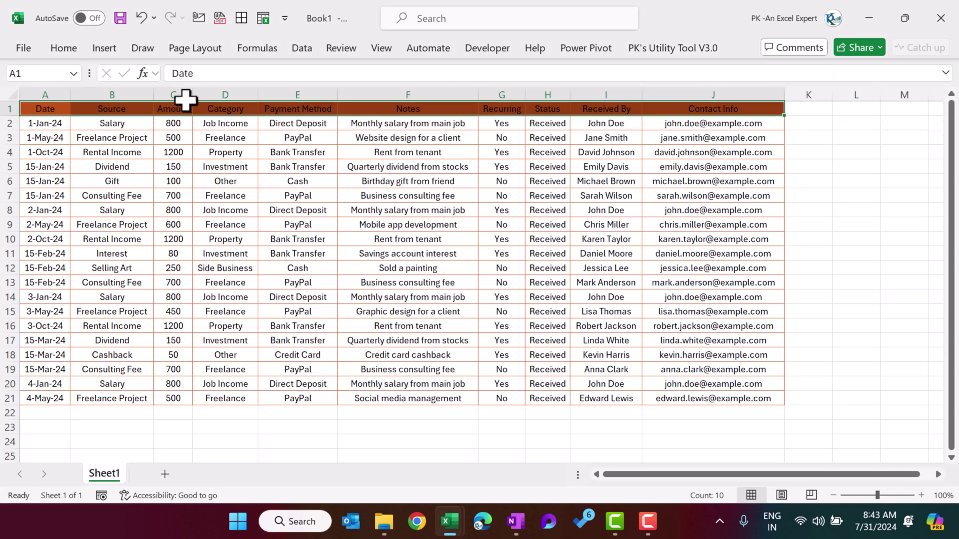
Set the header row's font color to white
left_click(64, 47)
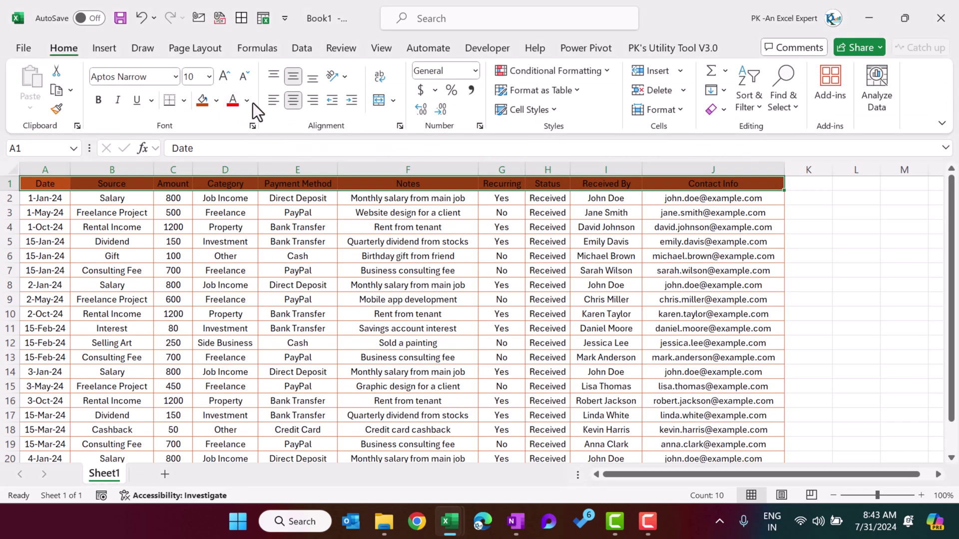
left_click(247, 101)
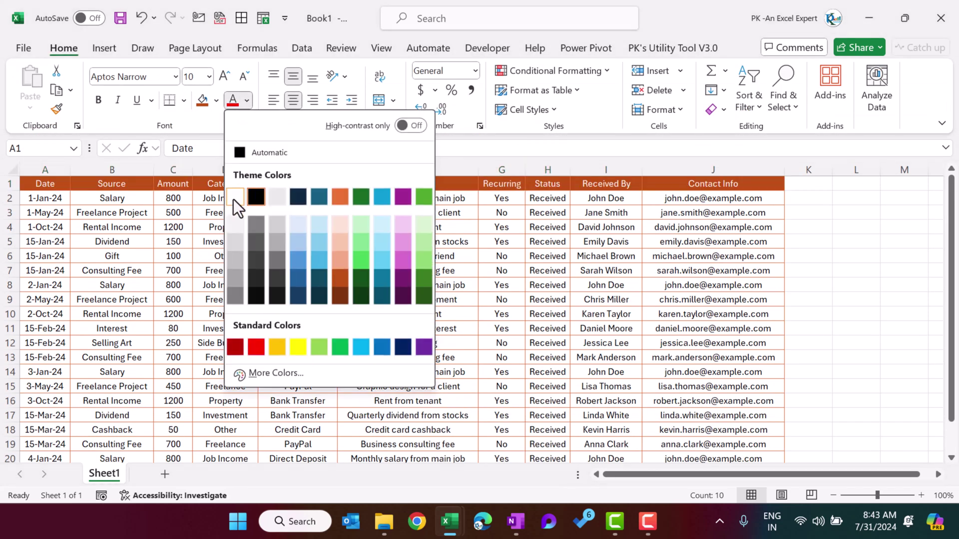
left_click(235, 197)
left_click(299, 211)
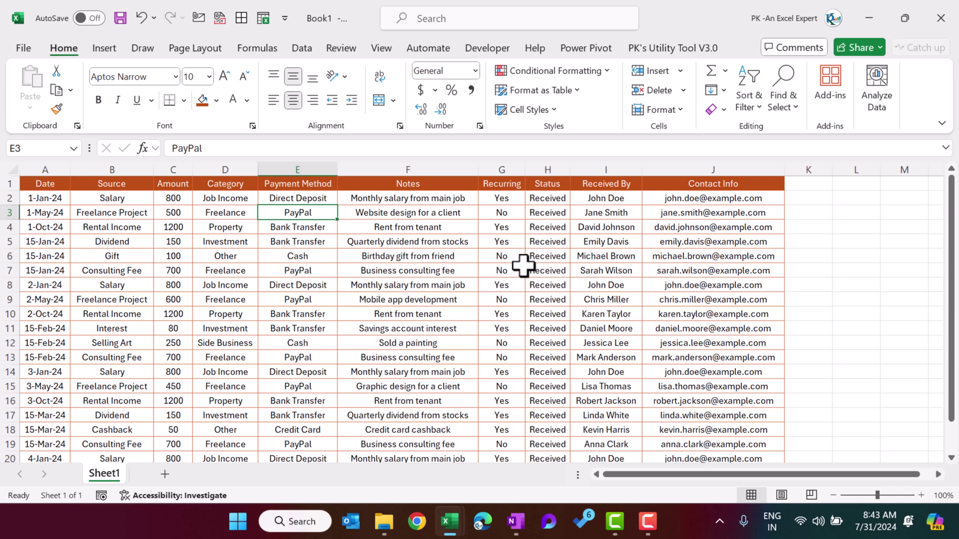
Convert the range A1:J21 into a table with headers
key("ctrl+a")
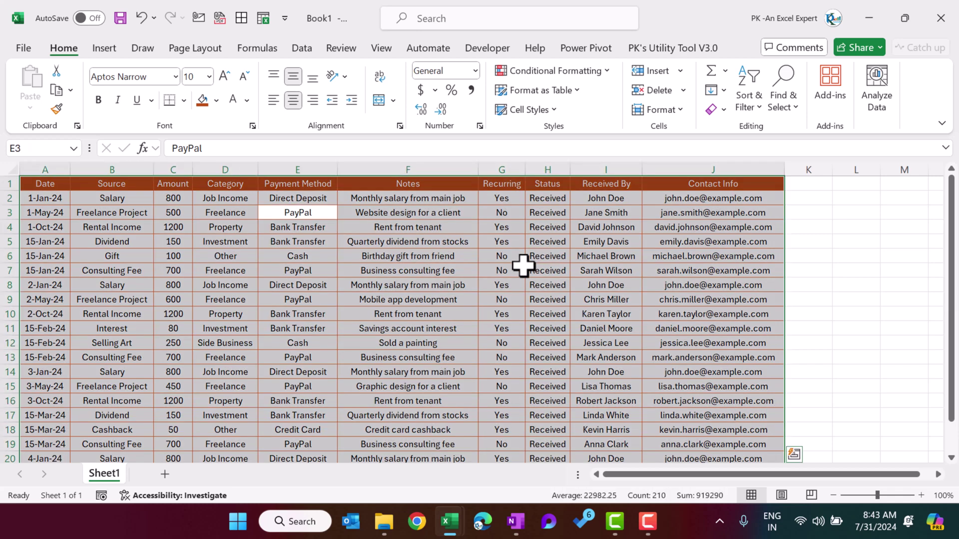
key("ctrl+t")
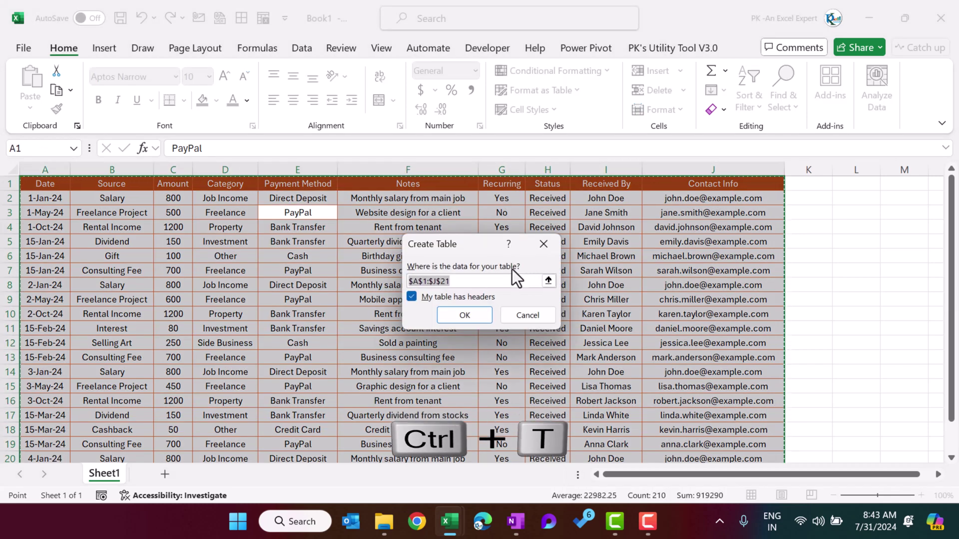
left_click(478, 316)
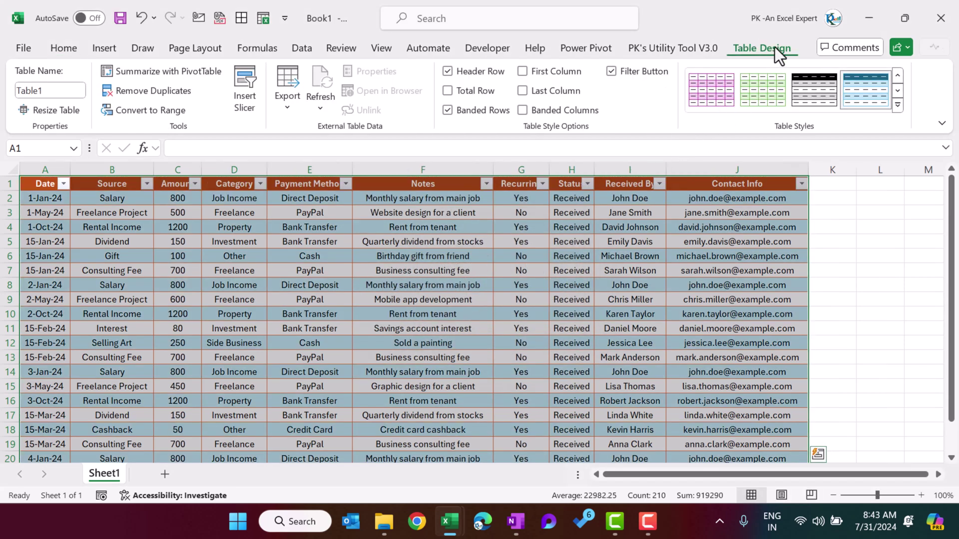
Turn off the new table's banded rows and hide its header filter buttons
left_click(447, 111)
left_click(503, 242)
left_click(640, 214)
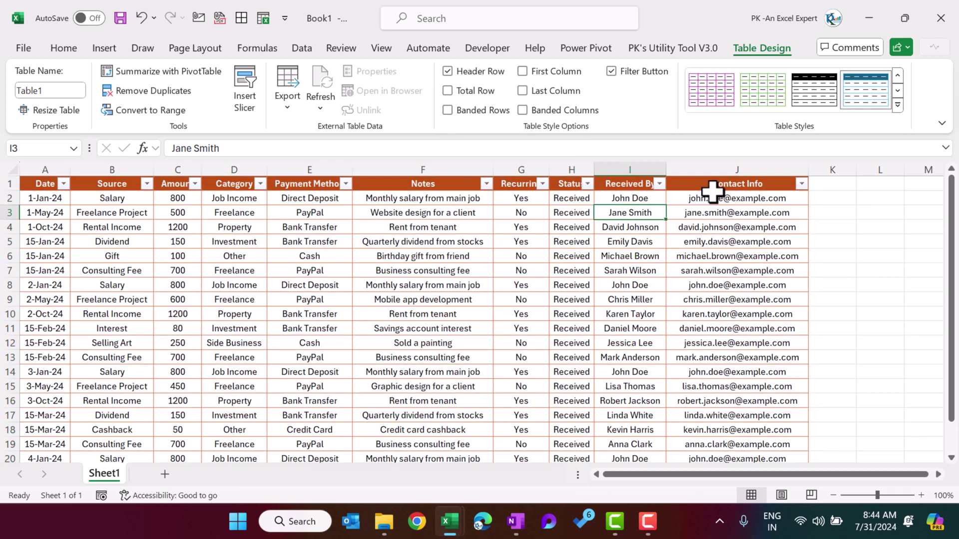
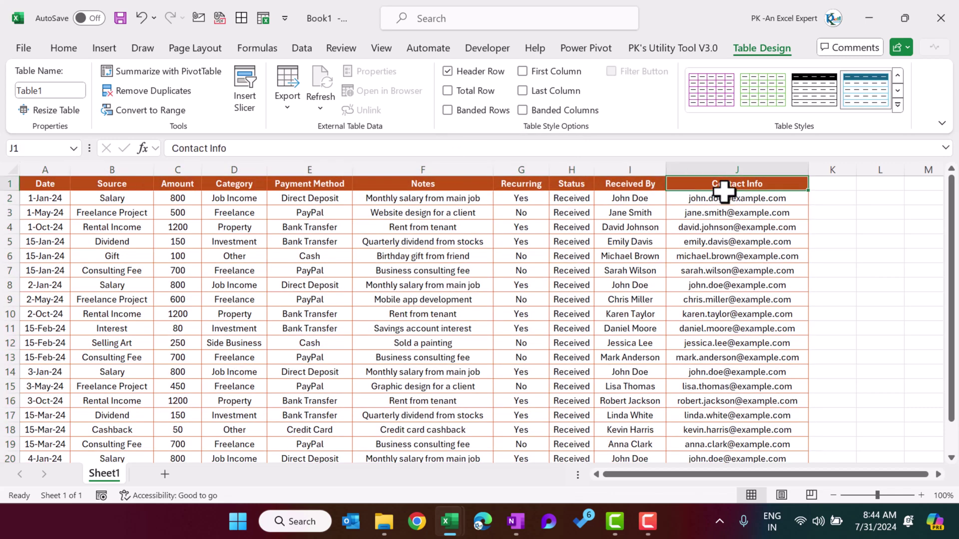
Add a column header "Month" in cell K1, directly after the Contact Info column
key("Right")
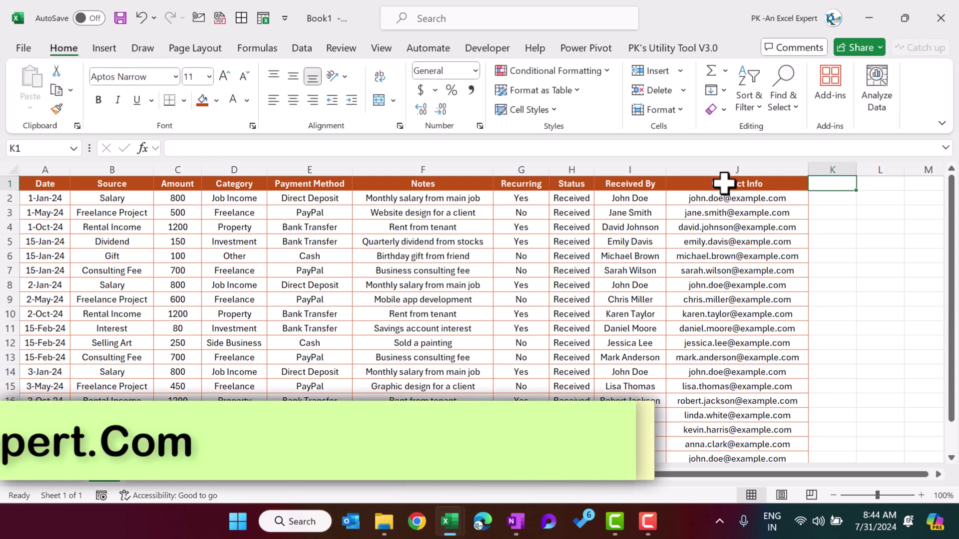
type("Month")
key("Return")
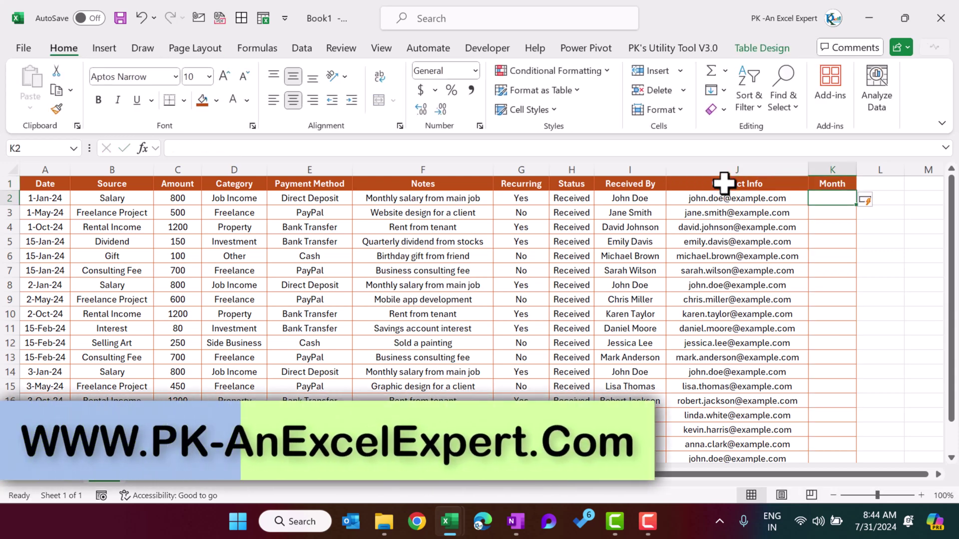
type("=t")
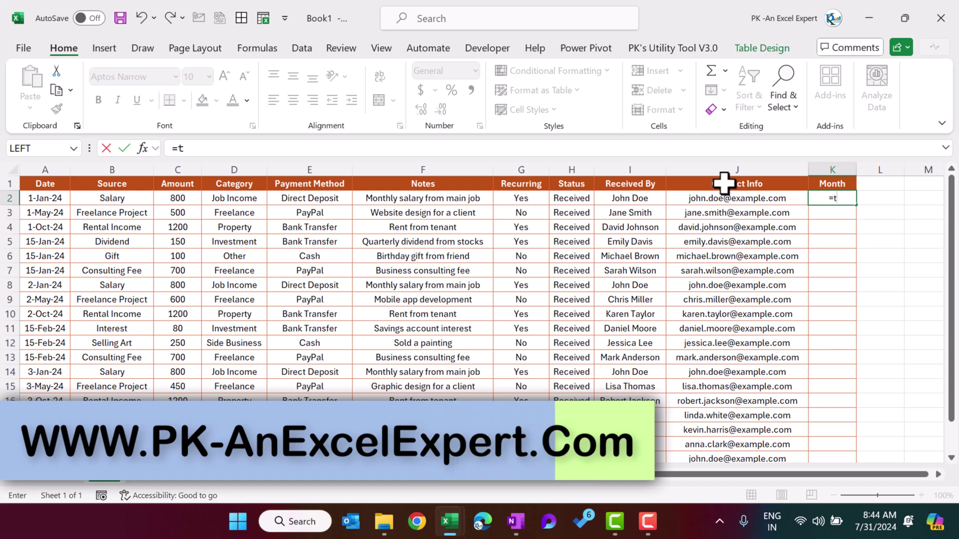
type("ex")
key("Tab")
key("Left")
key("Left")
key("Left")
key("Left")
key("Left")
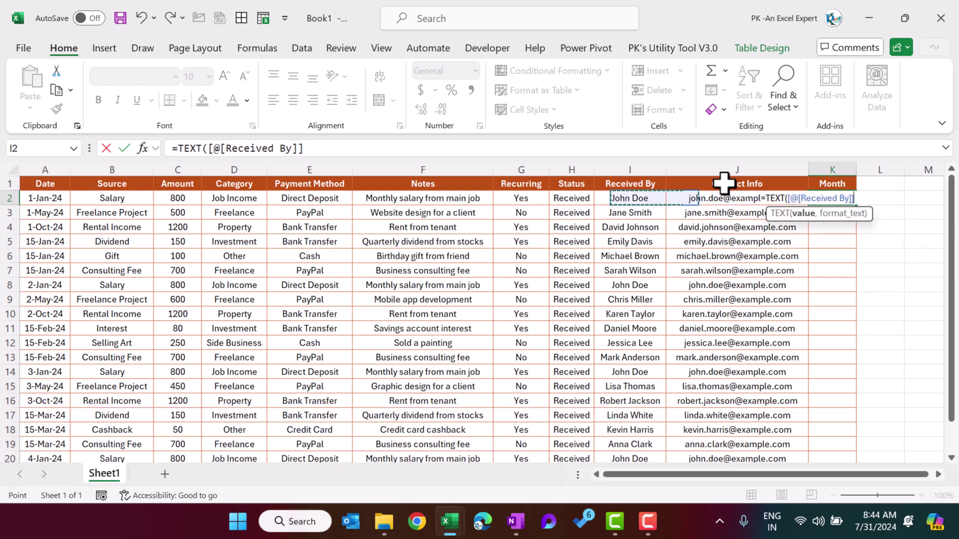
key("Left")
key("Left")
key("Left")
key("Left")
key("Left")
type(",")
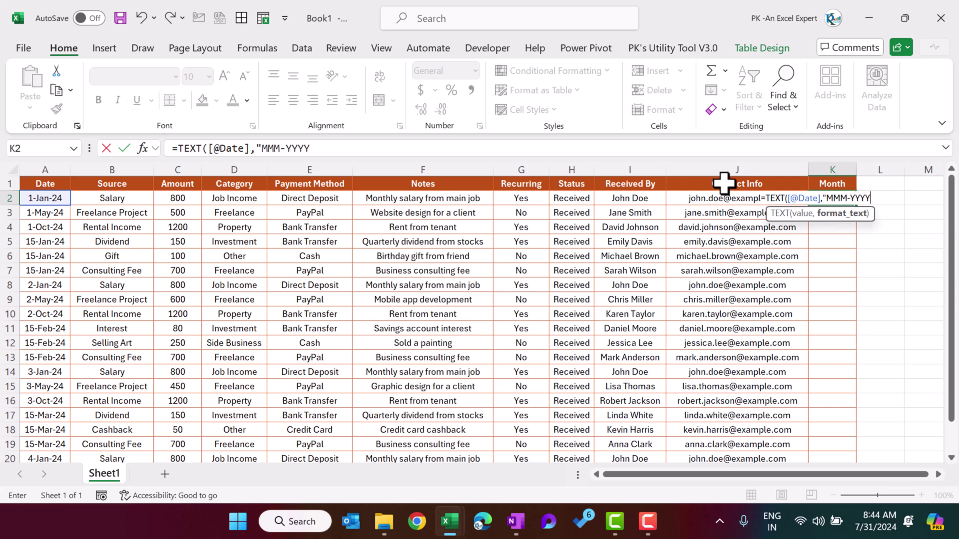
left_click(280, 148)
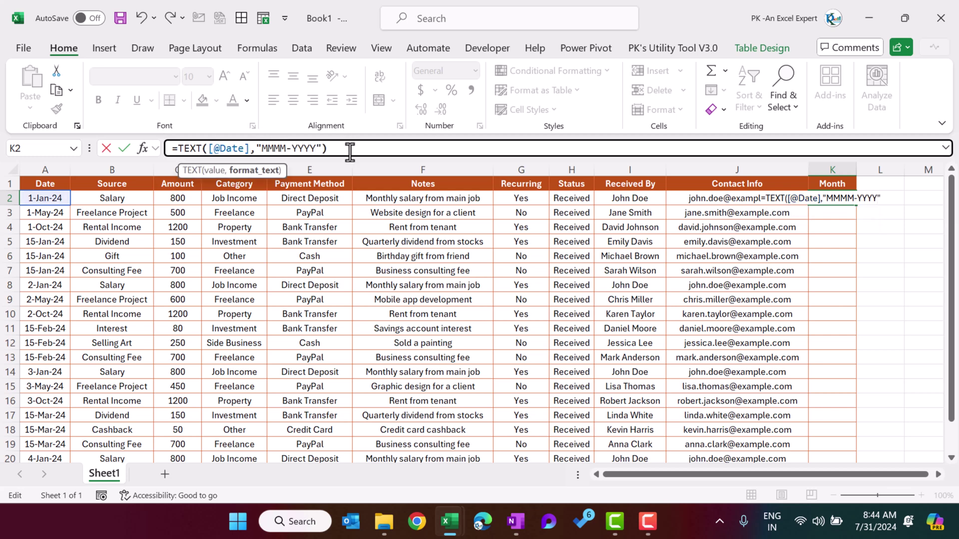
key("Return")
key("Up")
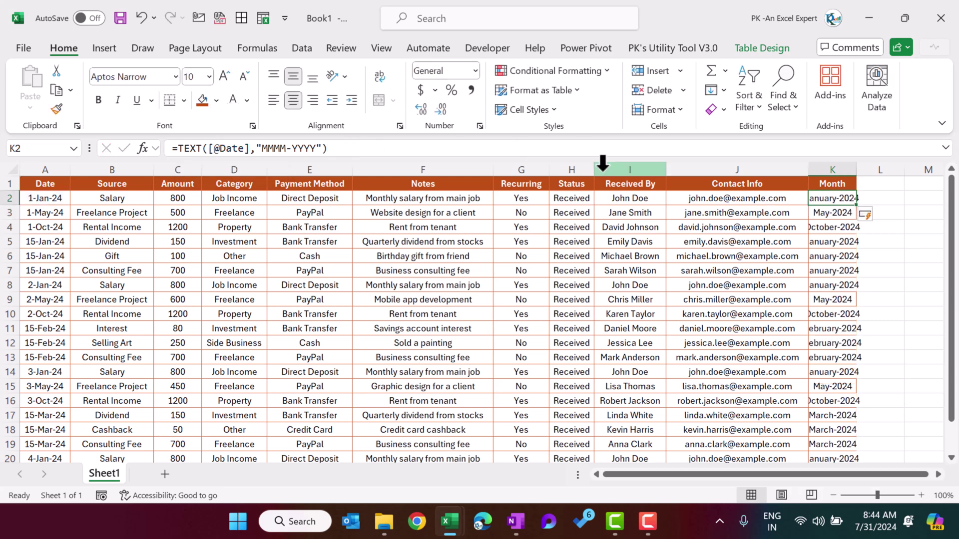
double_click(857, 170)
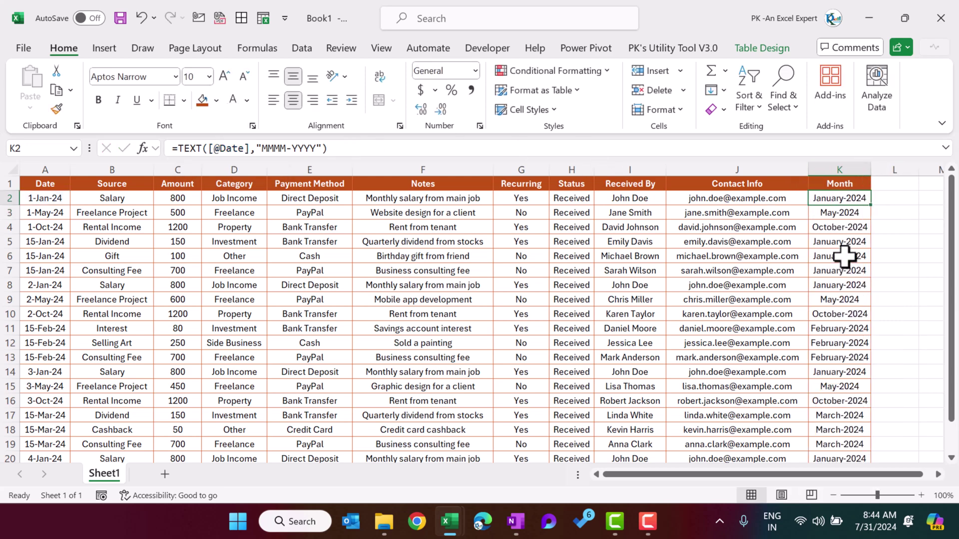
left_click(839, 256)
Fill the Month header cell K1 with the turquoise theme color
left_click(849, 185)
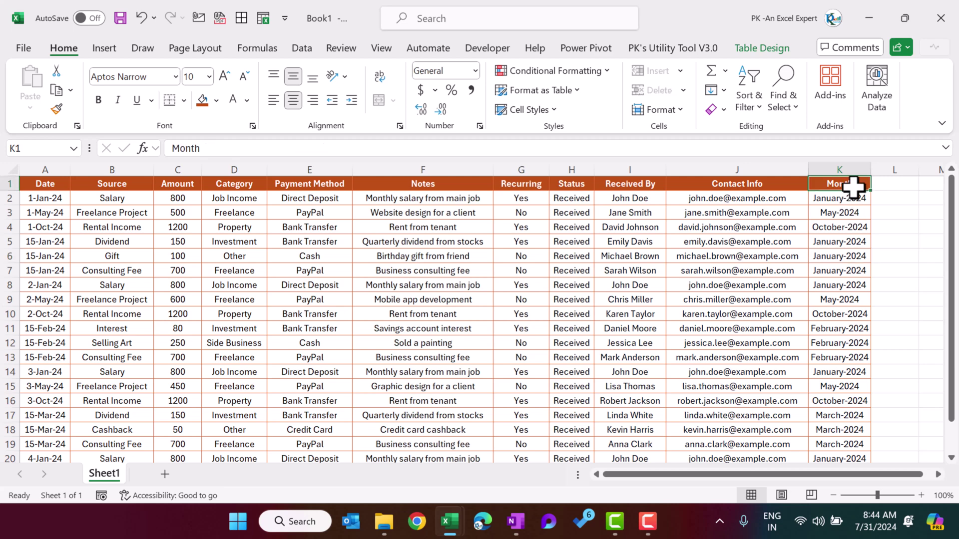
left_click(217, 100)
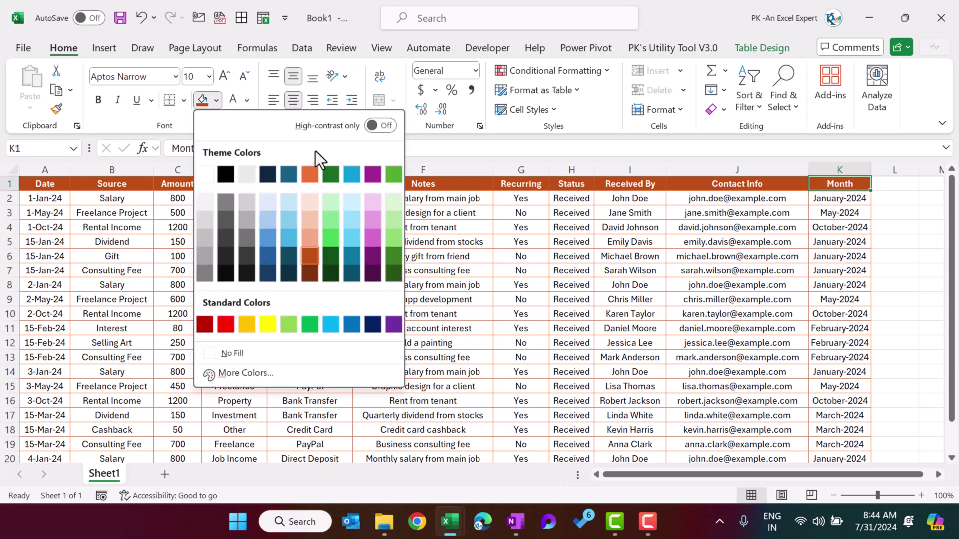
left_click(364, 185)
Fill the Month values K2:K21 with the lightest tint of the turquoise theme color
left_click(820, 202)
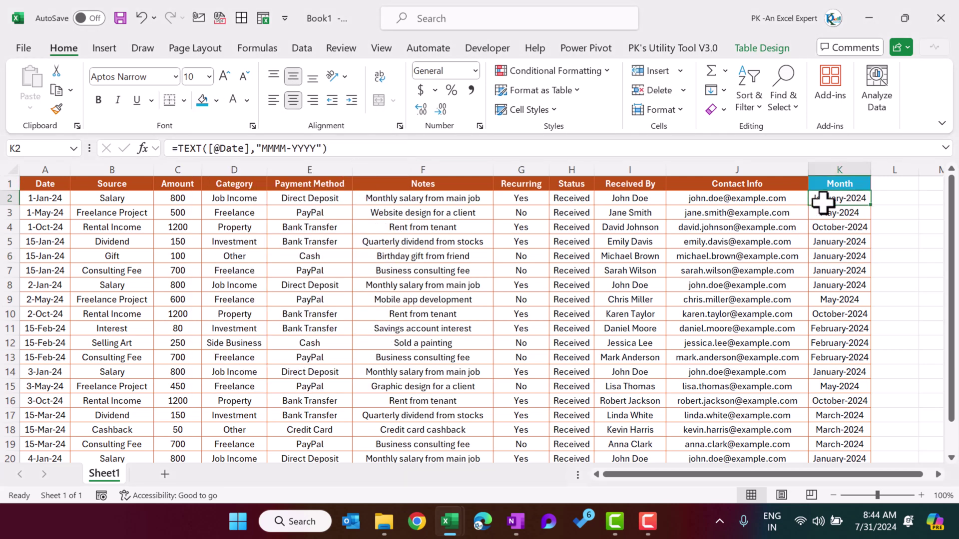
key("ctrl+shift+Down")
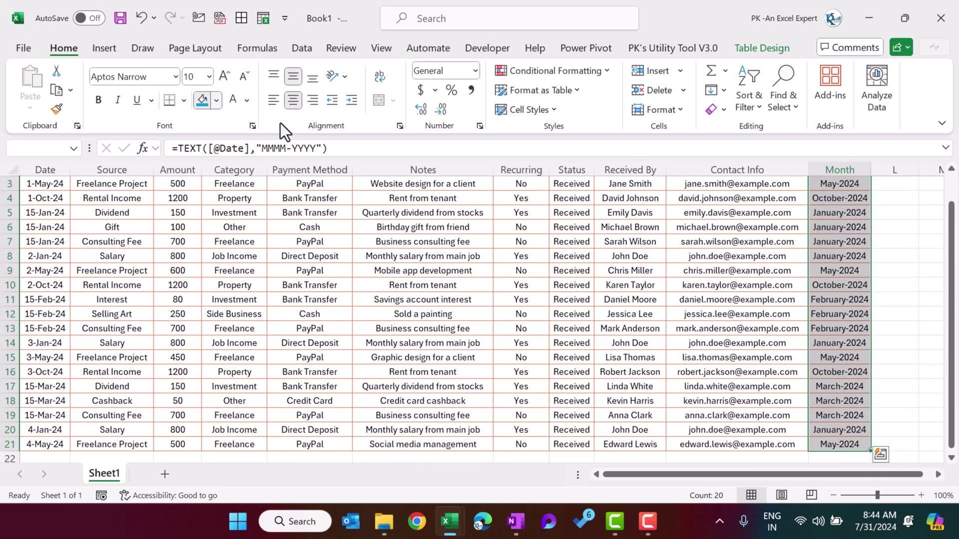
left_click(217, 100)
left_click(352, 201)
scroll(806, 245, "up", 1)
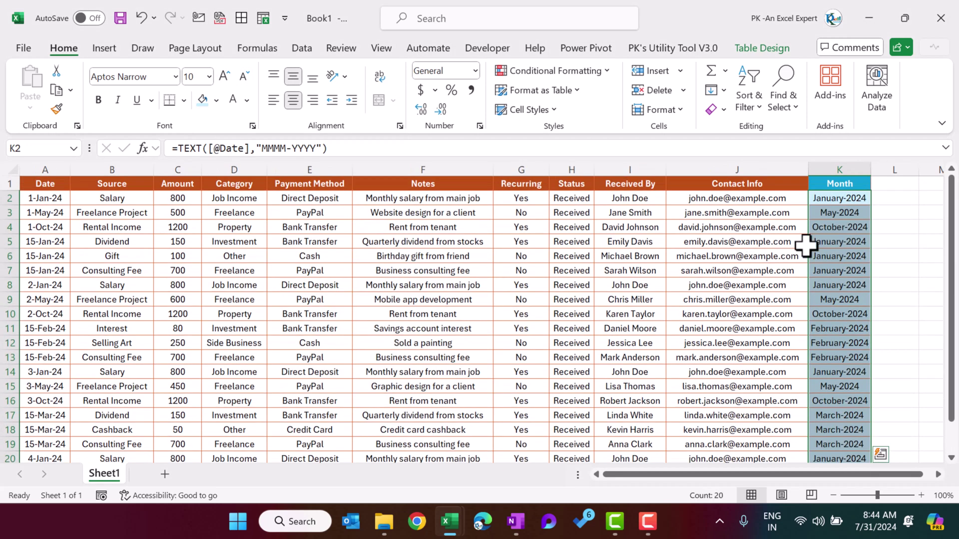
left_click(841, 215)
left_click(844, 183)
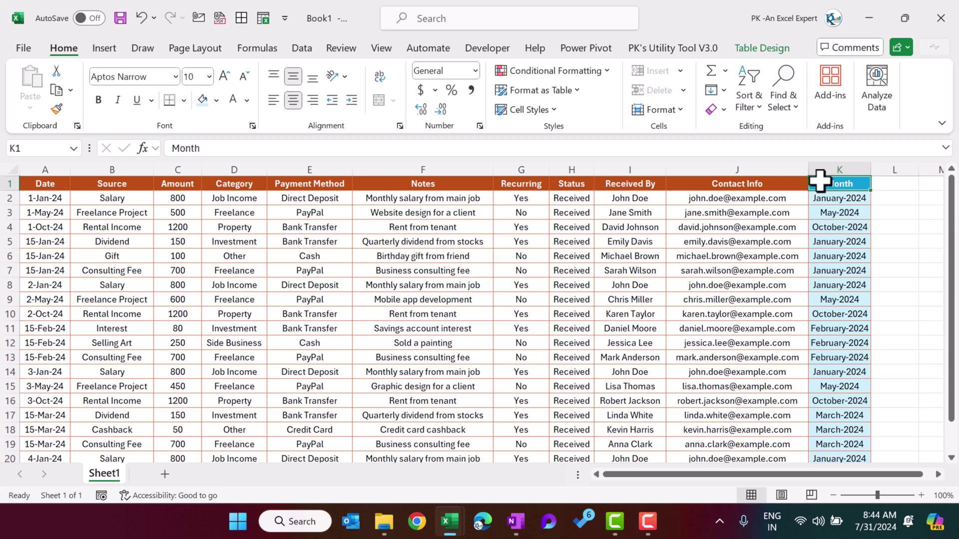
Rename the worksheet Sheet1 as Data
key("ctrl+Home")
double_click(114, 475)
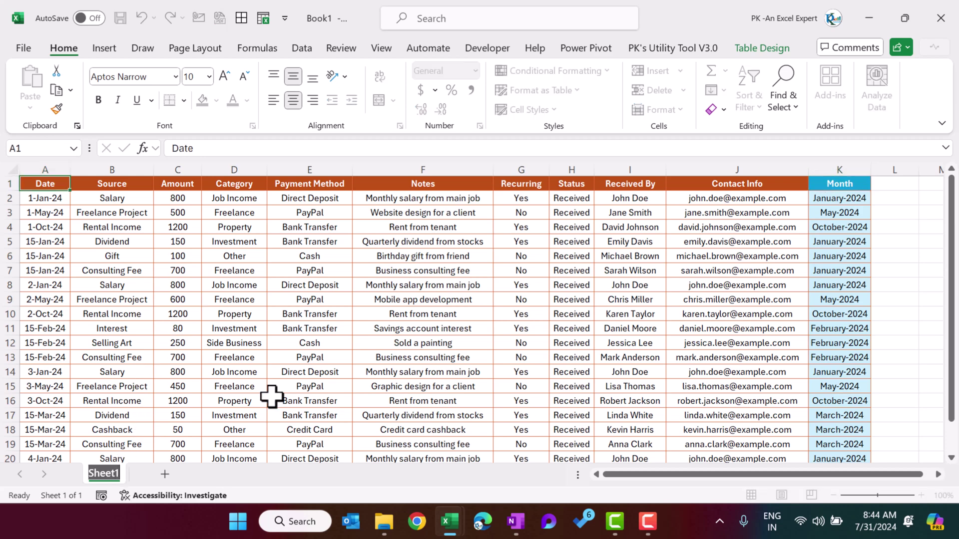
key("Return")
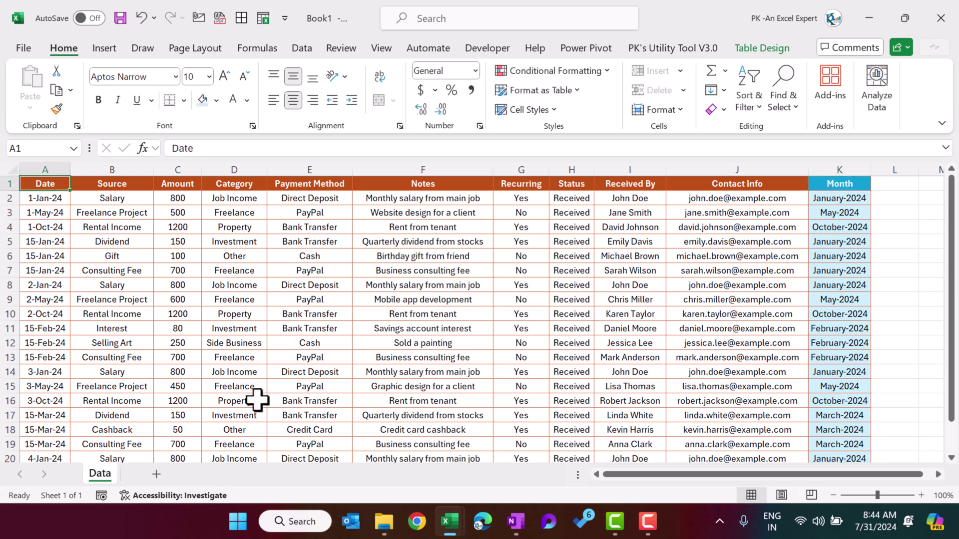
Add a new worksheet and name it List
left_click(156, 474)
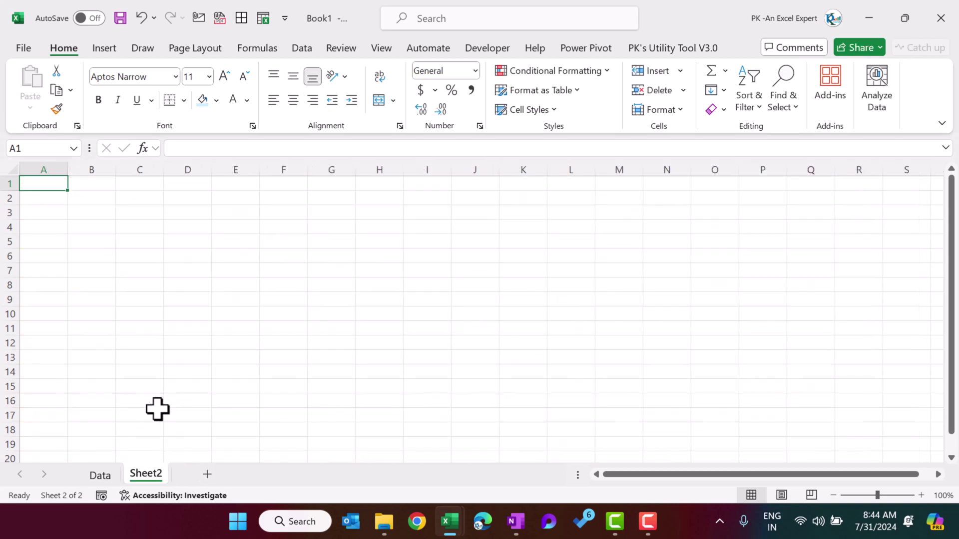
double_click(148, 474)
type("List")
key("Return")
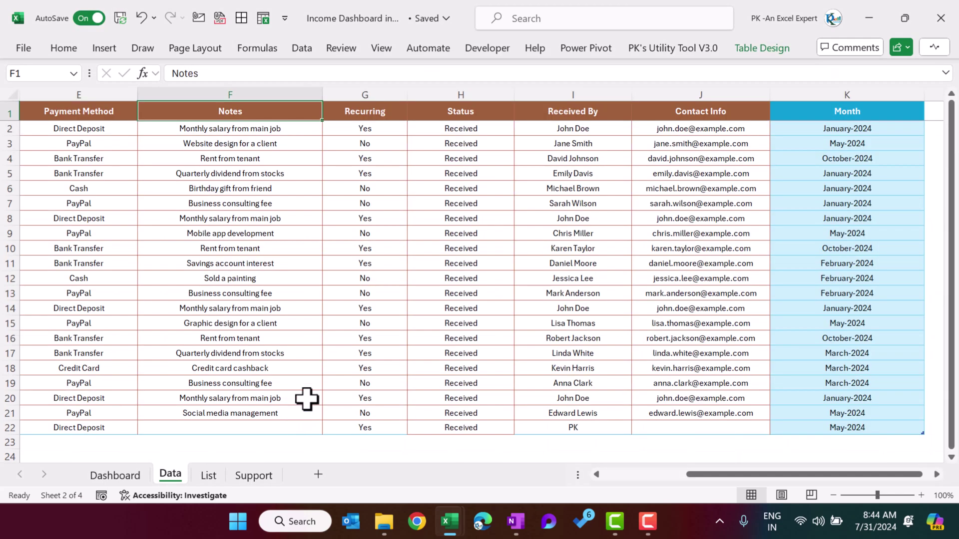
Copy A1:D12 from the List sheet of the Income Dashboard workbook and paste it at A1 of Book1's List sheet
left_click(220, 474)
left_click_drag(58, 110, 311, 268)
key("ctrl+c")
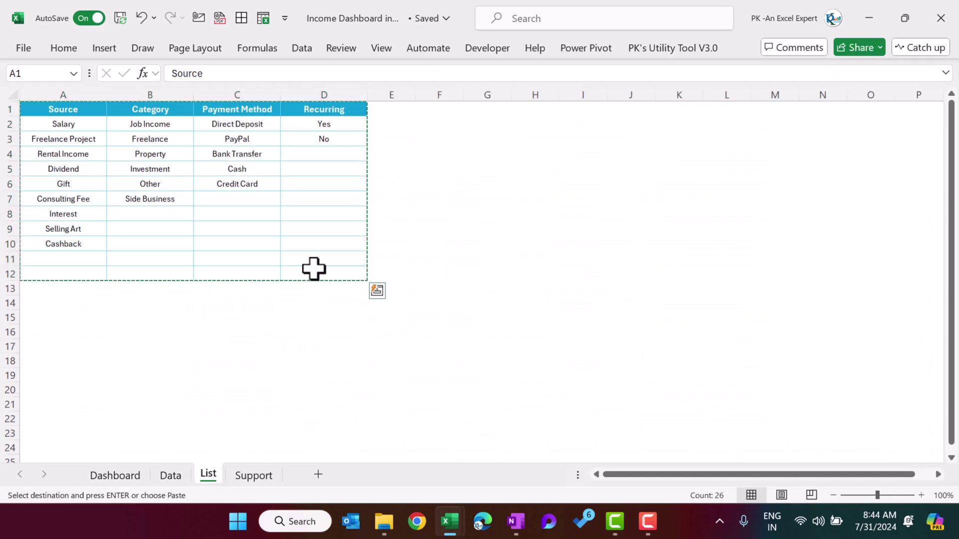
key("alt+Tab")
key("ctrl+v")
key("Escape")
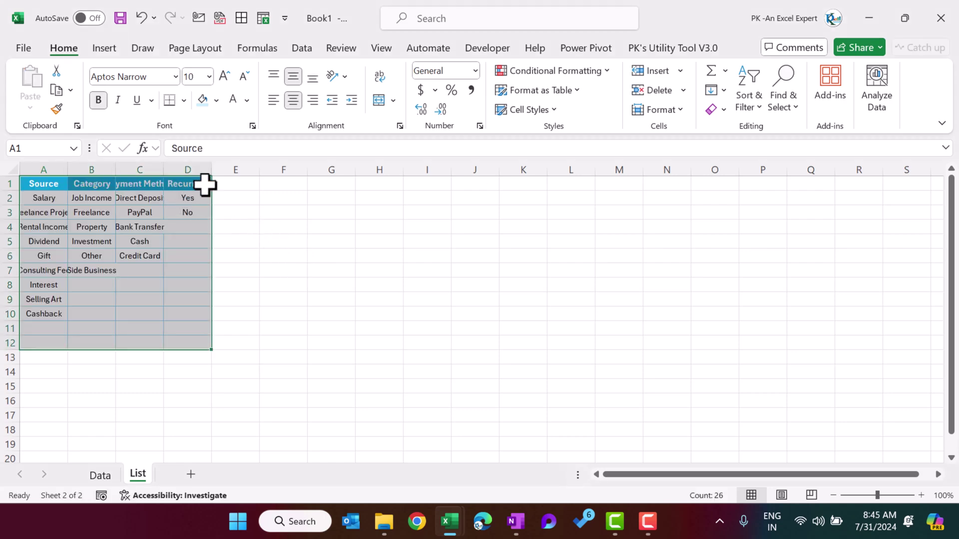
Widen columns A to D of the List sheet equally so their entries fit
key("ctrl+space")
left_click_drag(210, 170, 238, 171)
left_click(221, 225)
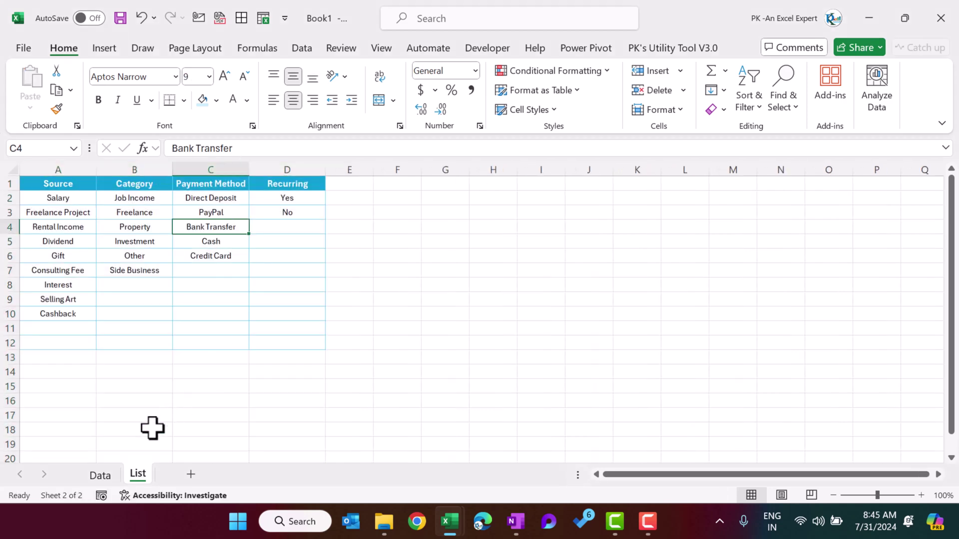
Apply list data validation to the Source column B2:B21 on the Data sheet, with source =List!$A$2:$A$10
left_click(114, 475)
left_click(241, 257)
left_click(133, 198)
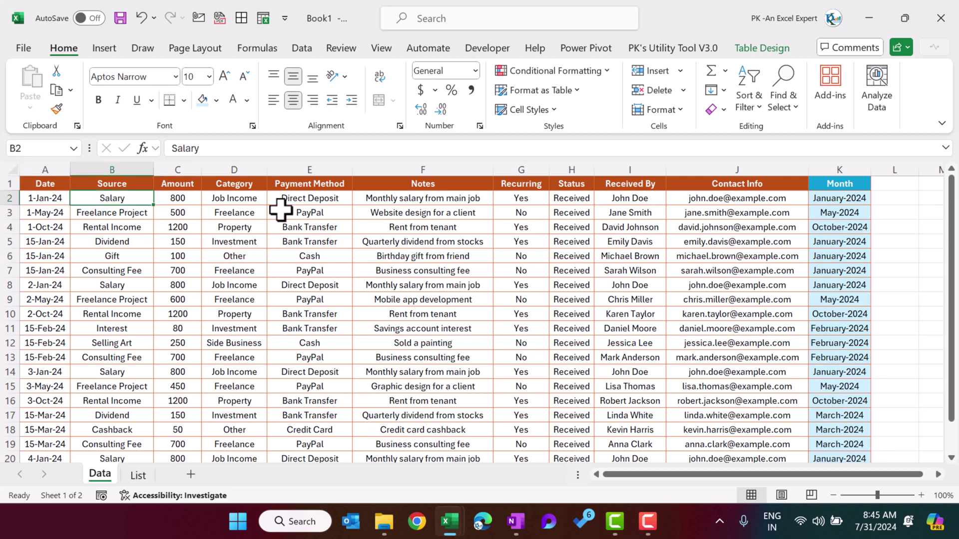
key("Up")
key("Down")
key("ctrl+shift+Down")
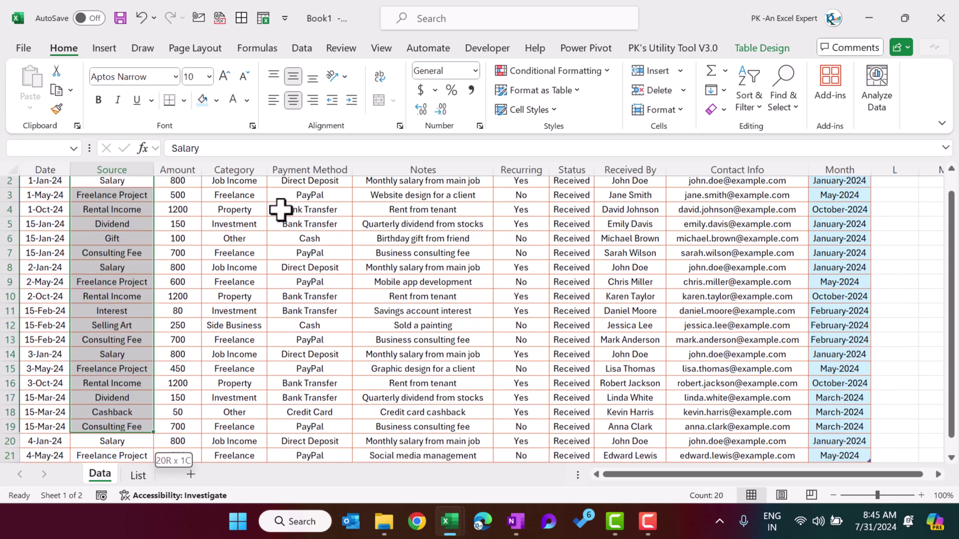
scroll(320, 240, "up", 1)
key("alt+d")
key("l")
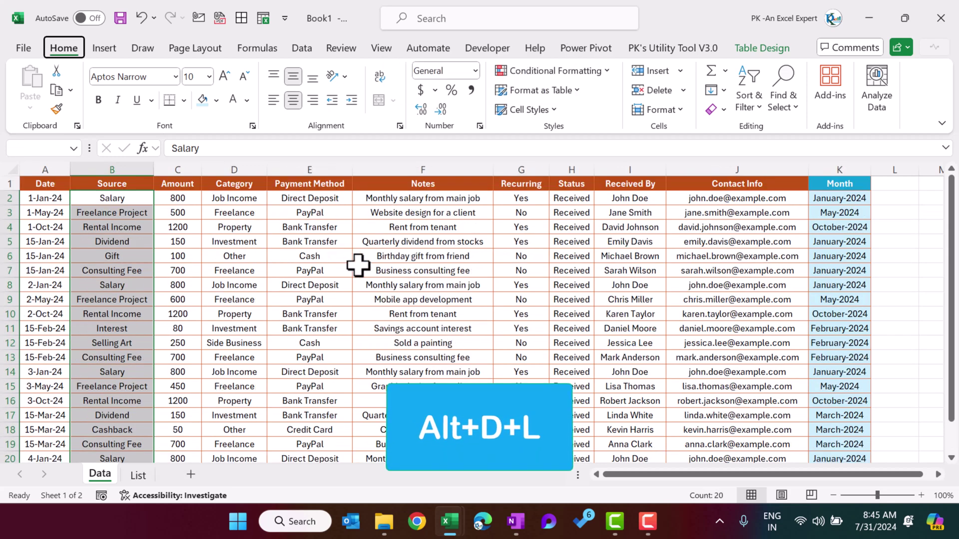
left_click(384, 220)
left_click(379, 267)
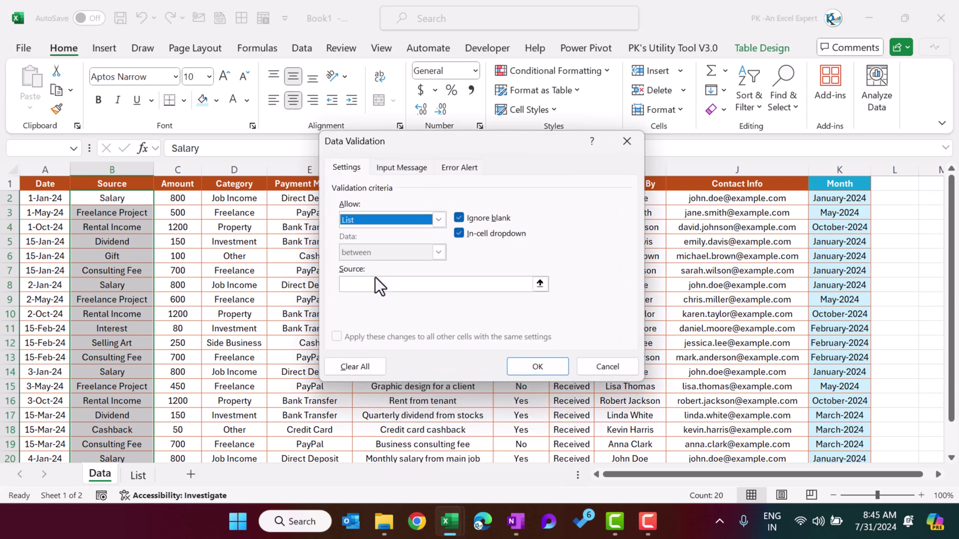
left_click(379, 285)
left_click(142, 478)
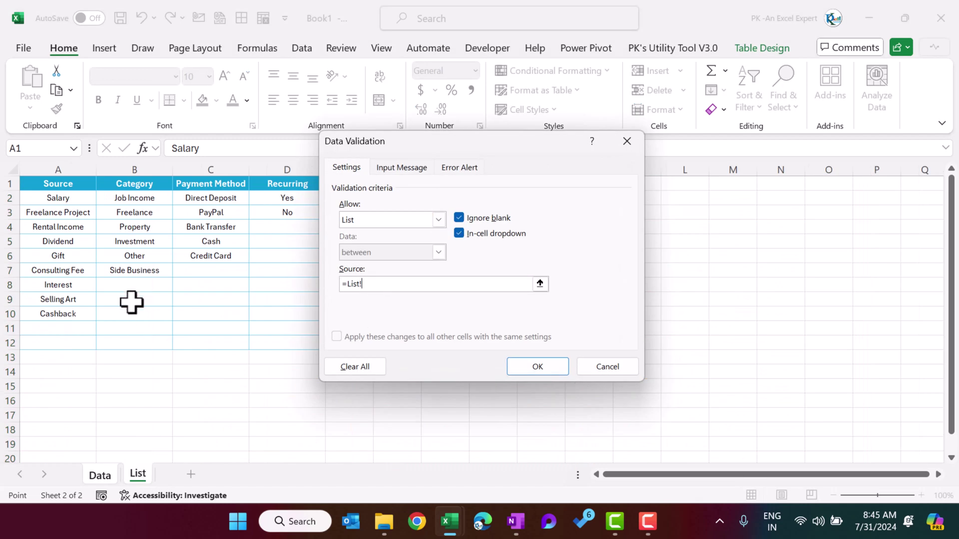
left_click_drag(75, 200, 75, 314)
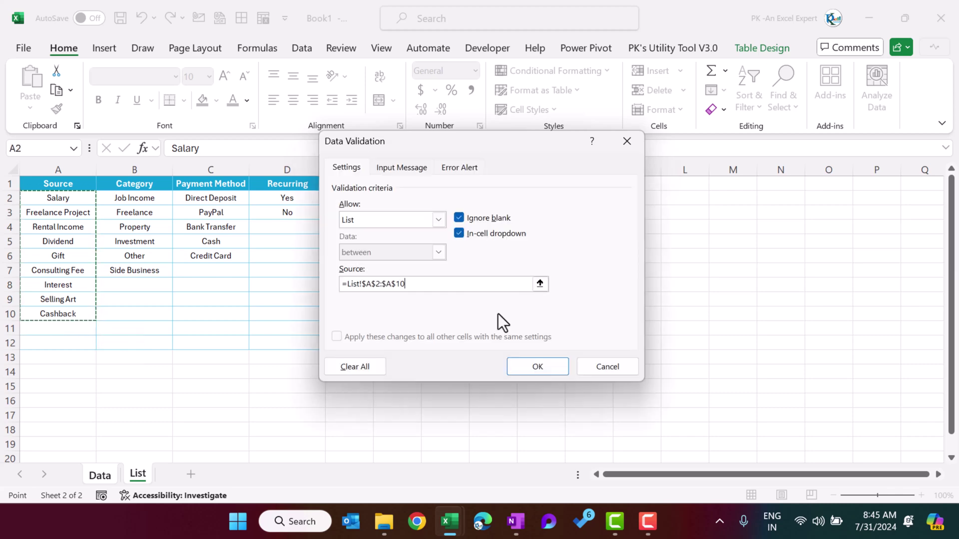
left_click(537, 367)
Check the Source dropdown in cell B3
left_click(150, 213)
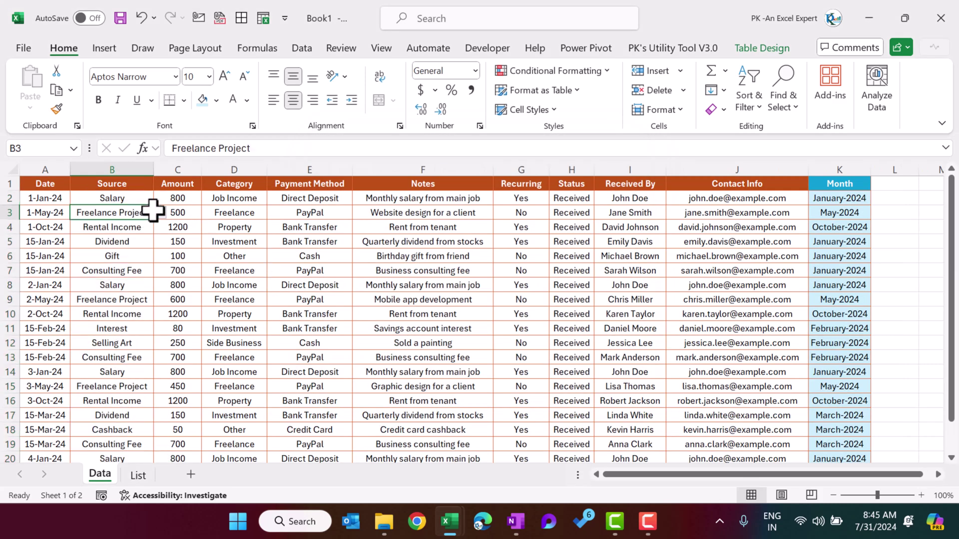
left_click(161, 213)
left_click(161, 213)
Apply list data validation to the Category column D2:D21 with source =List!$B$2:$B$7
left_click(254, 200)
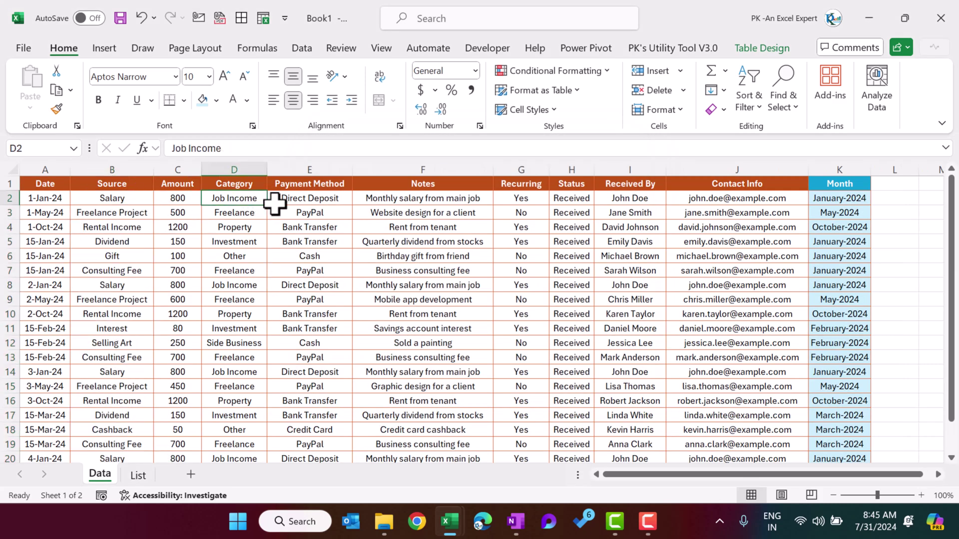
key("ctrl+shift+Down")
key("alt+a")
key("v")
key("v")
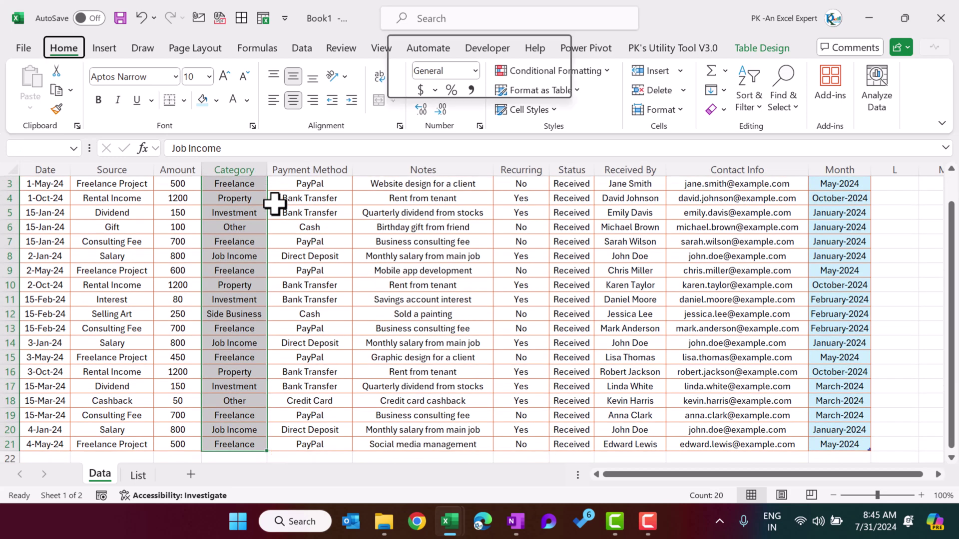
left_click(394, 220)
left_click(370, 261)
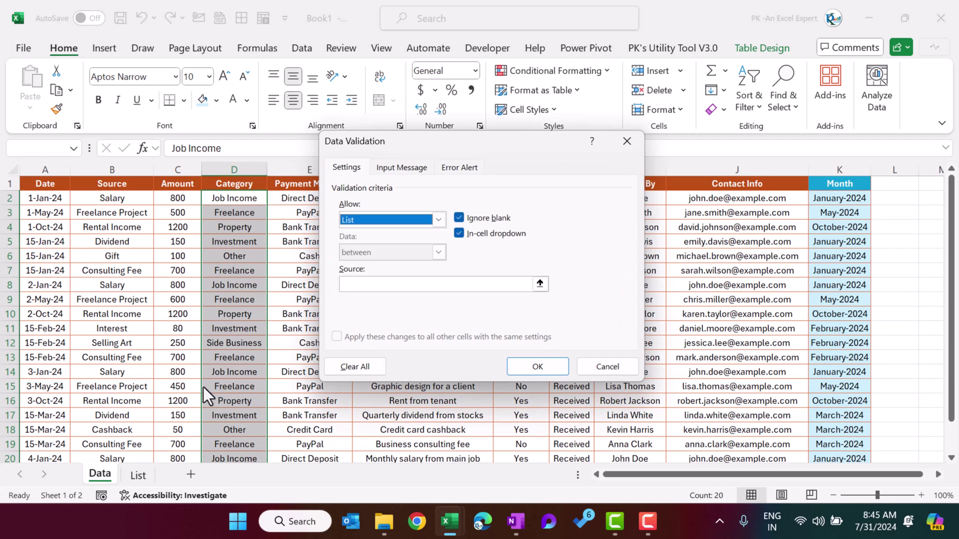
left_click(138, 475)
left_click_drag(133, 197, 149, 264)
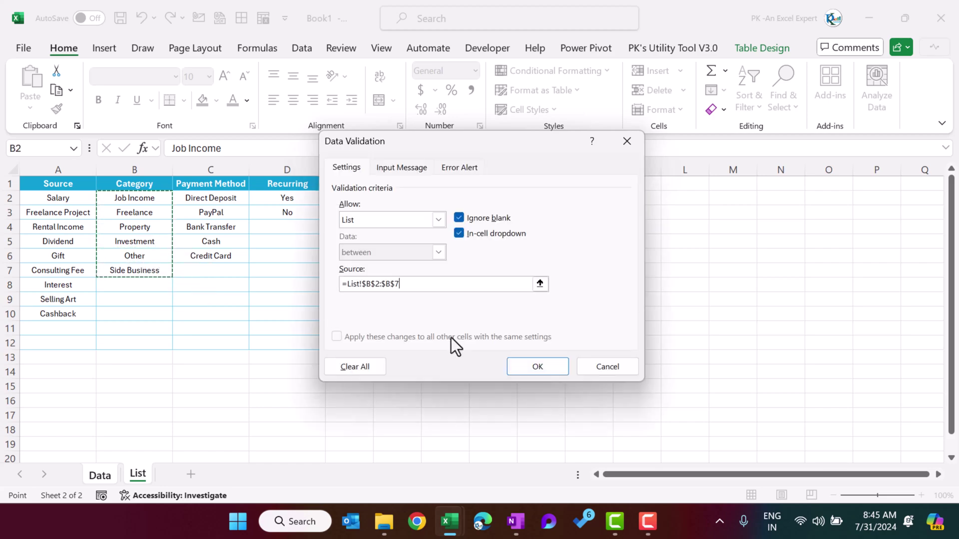
left_click(538, 371)
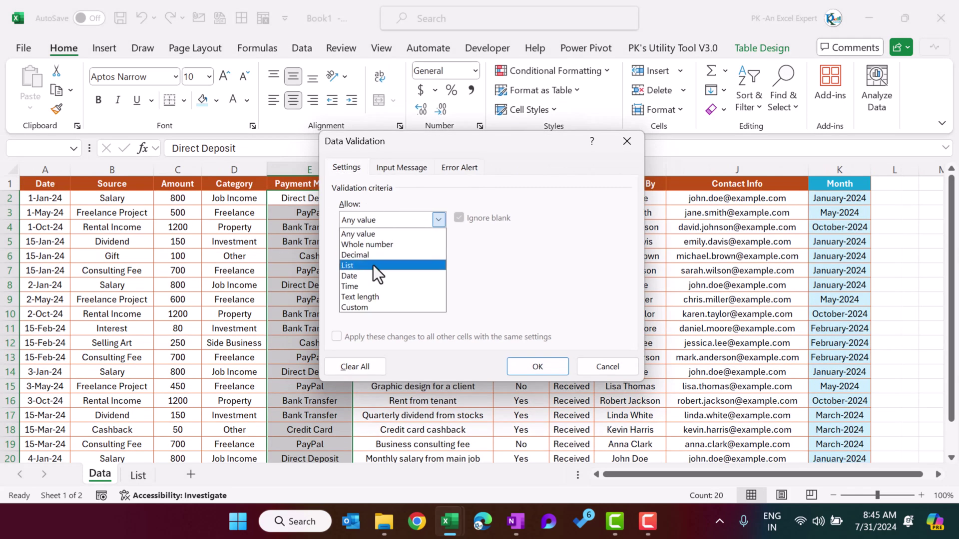
Restrict the Recurring column to a Yes/No list with data validation and check the dropdown in cell G3
left_click(521, 199)
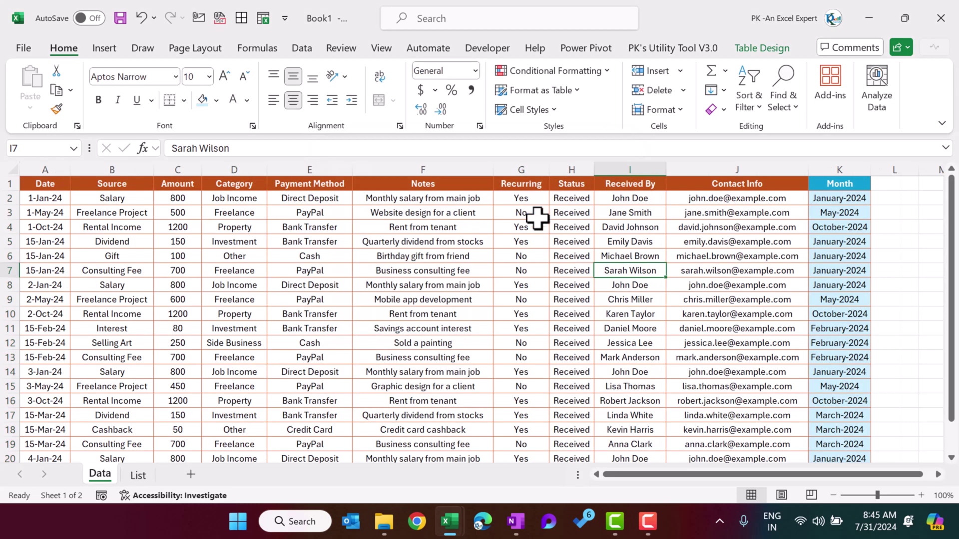
left_click(532, 214)
left_click(556, 212)
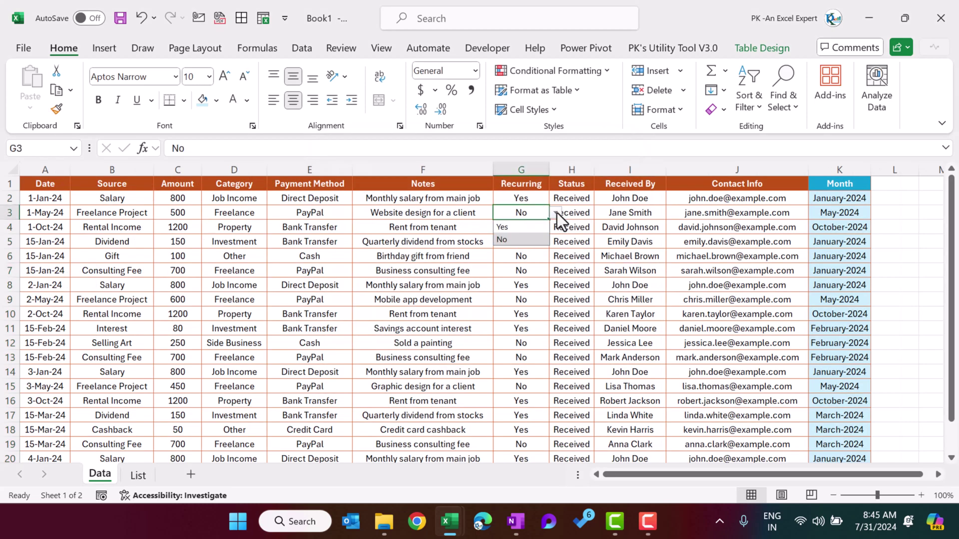
Add a new worksheet named Support and place it after the List sheet
left_click(555, 213)
left_click(567, 198)
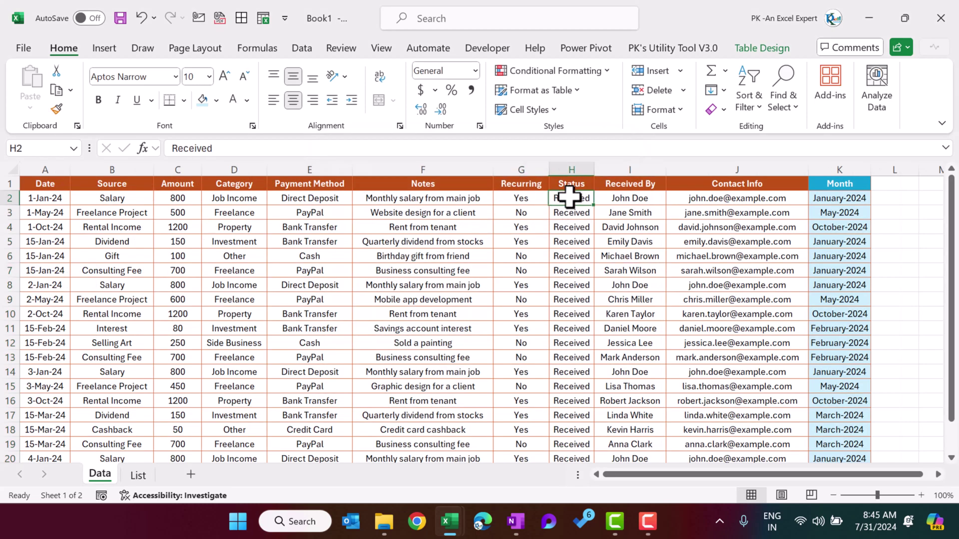
left_click(192, 475)
double_click(156, 475)
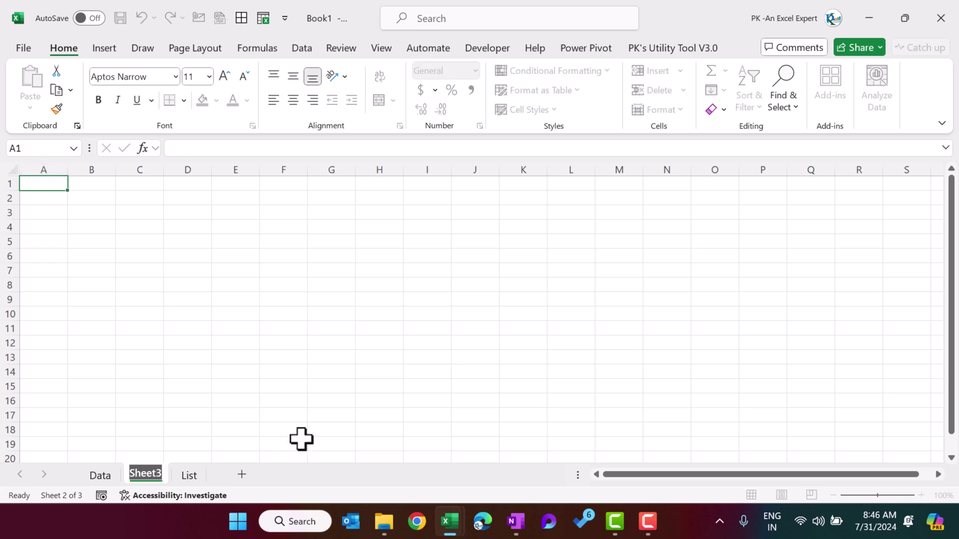
type("Support")
key("Return")
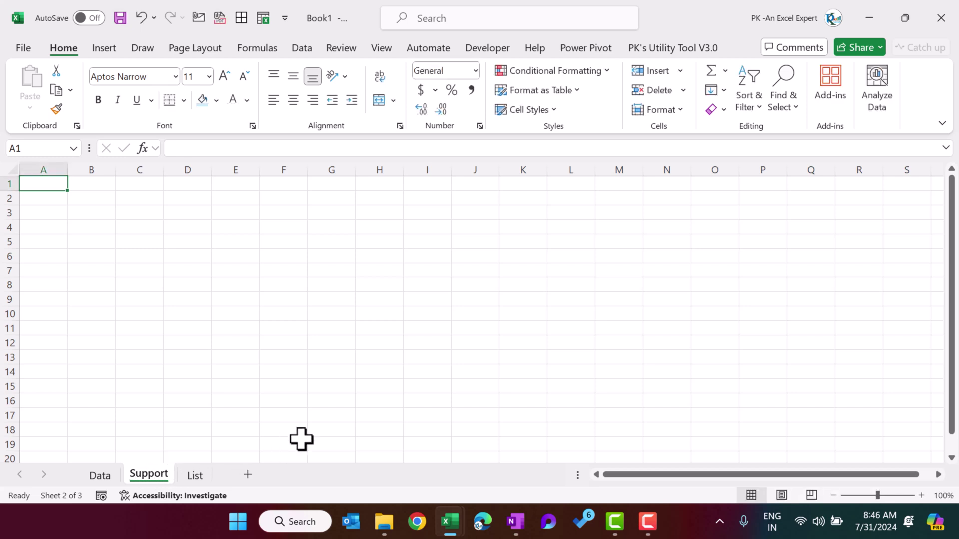
left_click_drag(140, 475, 208, 483)
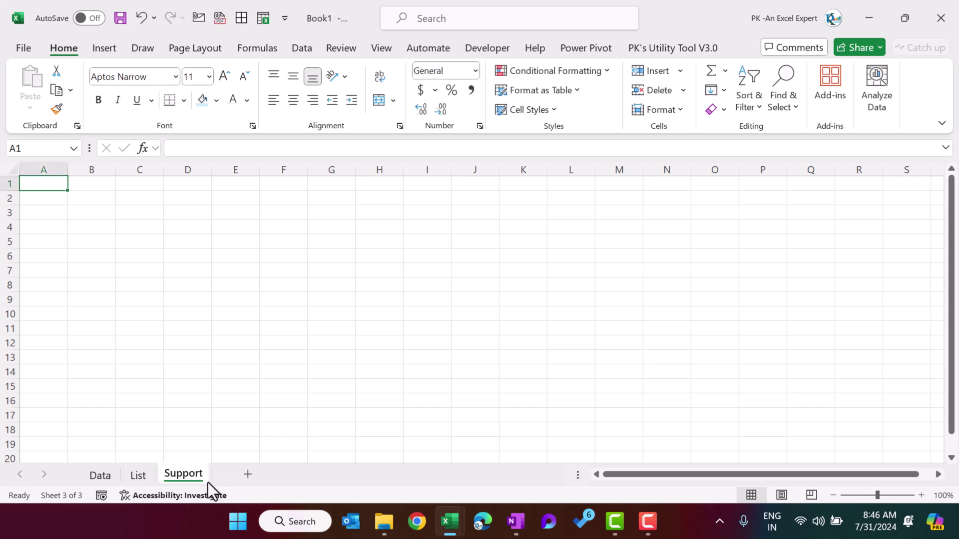
Insert a PivotTable from Table1 on the Data sheet into the existing worksheet at Support!$B$3
left_click(108, 481)
left_click(214, 198)
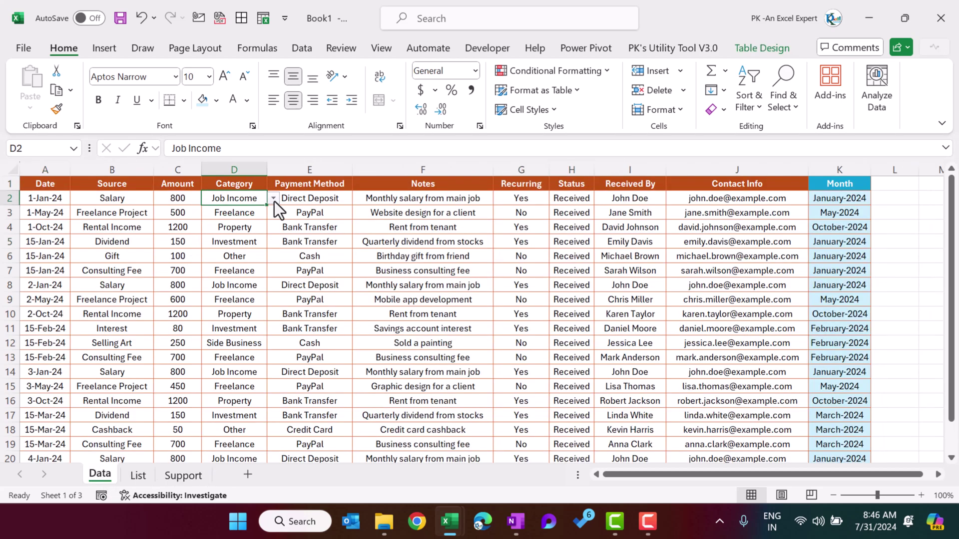
left_click(104, 48)
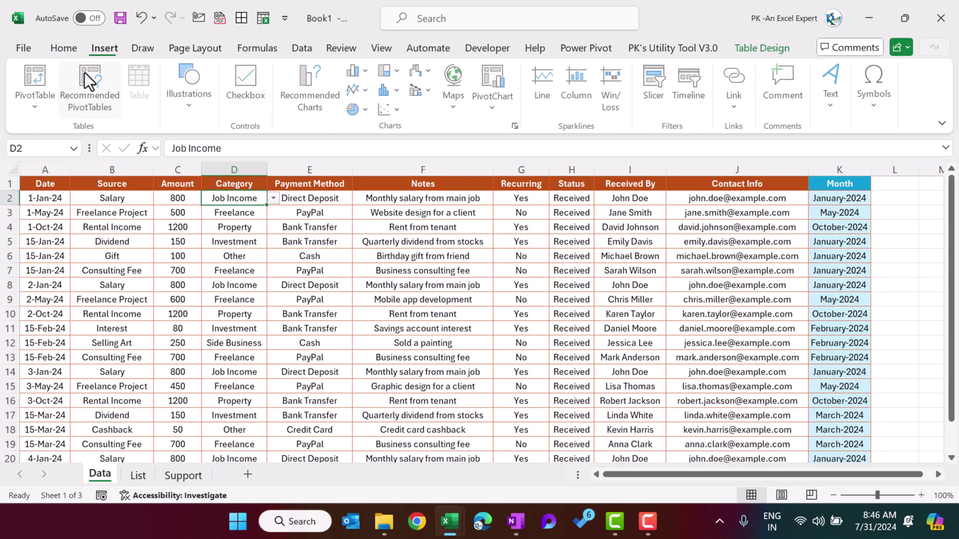
left_click(37, 79)
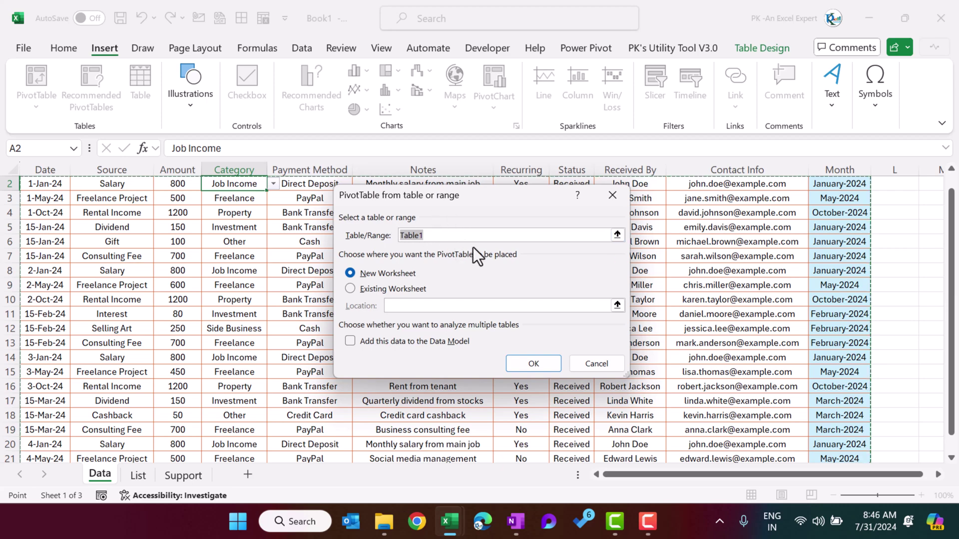
left_click(361, 290)
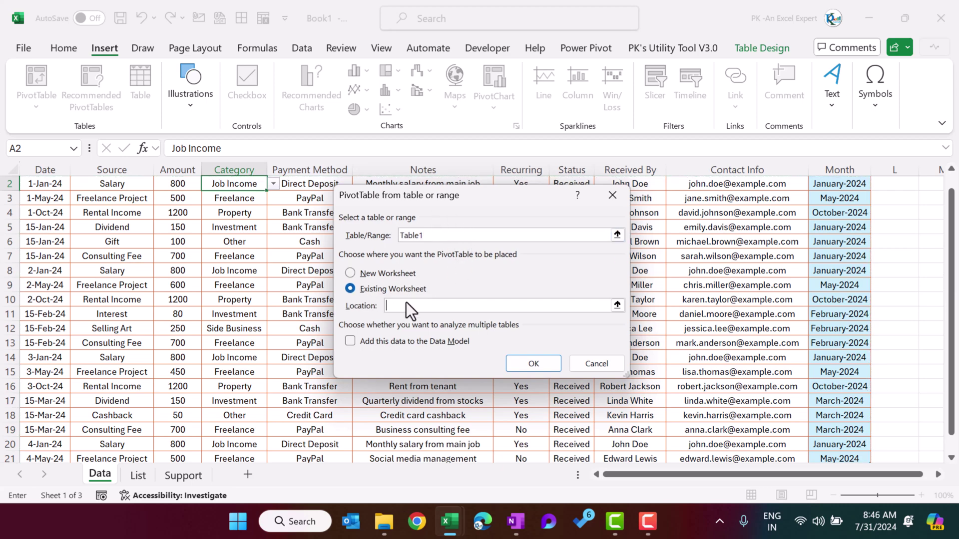
left_click(138, 475)
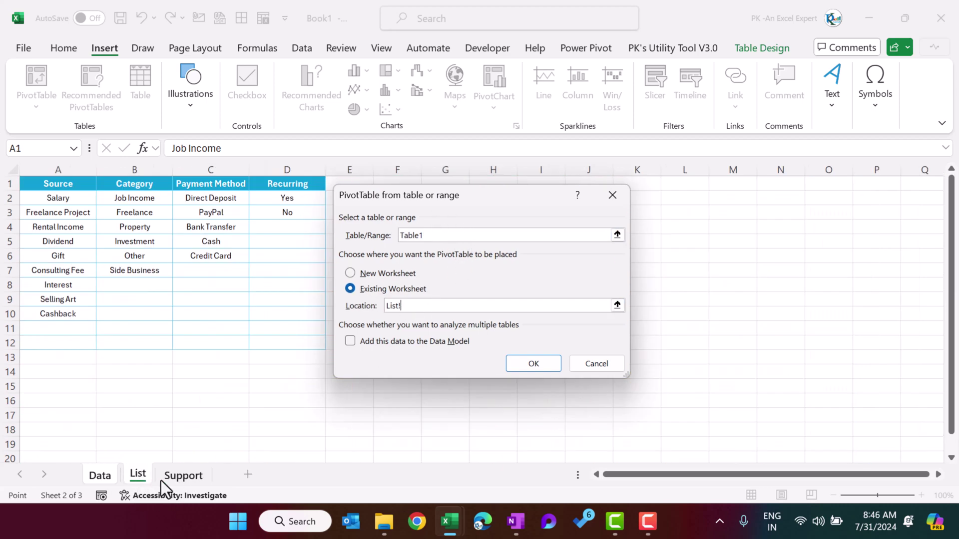
left_click(177, 475)
left_click(75, 212)
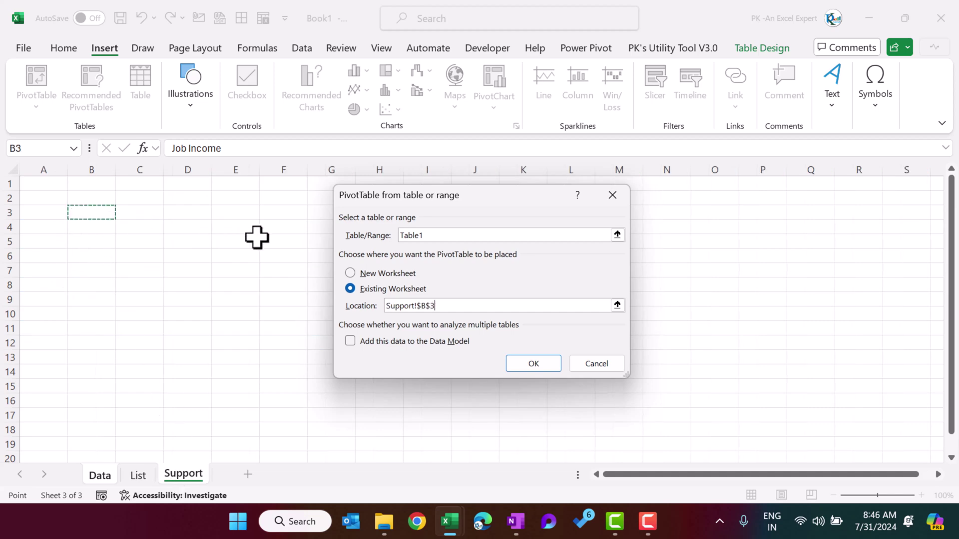
left_click(528, 367)
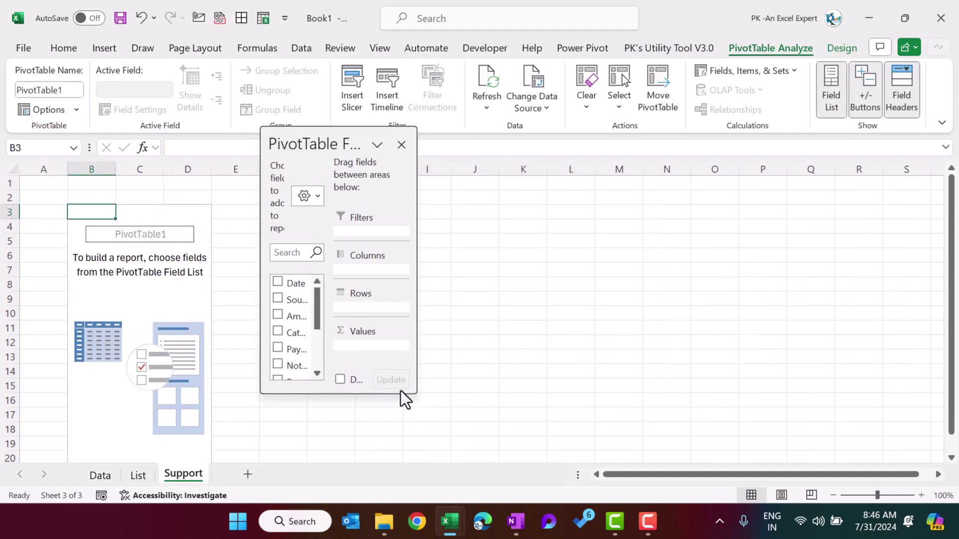
Build the PivotTable with Source in Rows and Amount in Values, and close the field list
left_click_drag(417, 397, 694, 452)
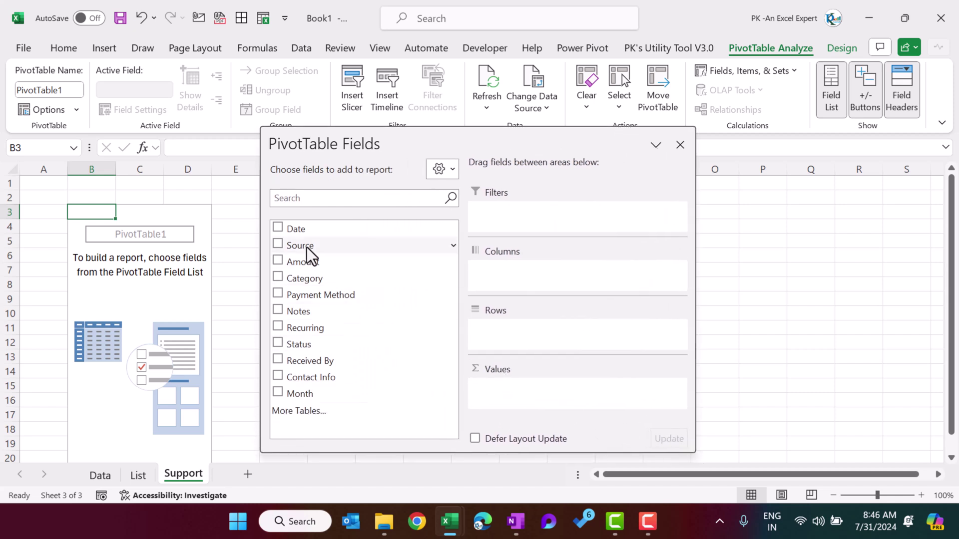
left_click_drag(305, 246, 547, 359)
left_click_drag(305, 261, 539, 395)
left_click(681, 145)
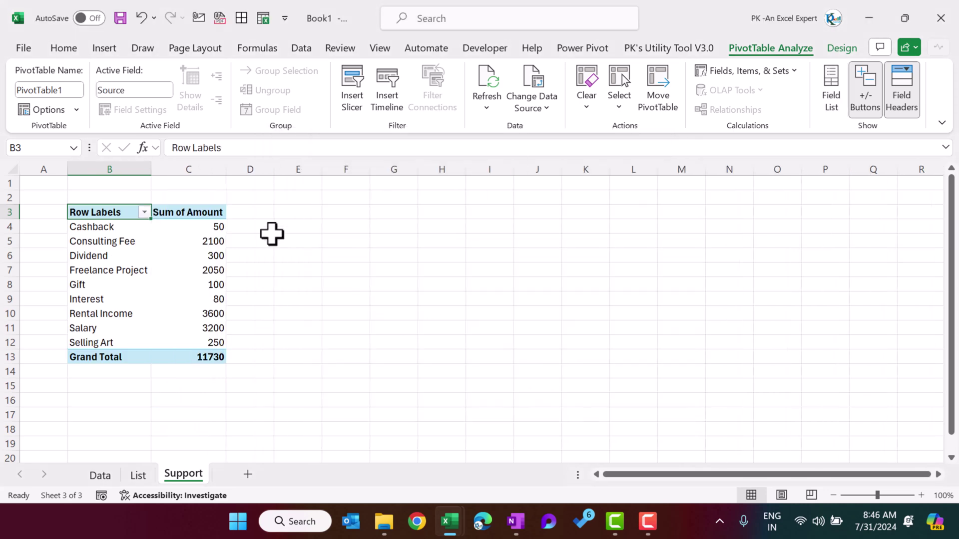
Format the Sum of Amount field as Number with a 1000 separator and 0 decimal places
left_click(201, 241)
double_click(215, 212)
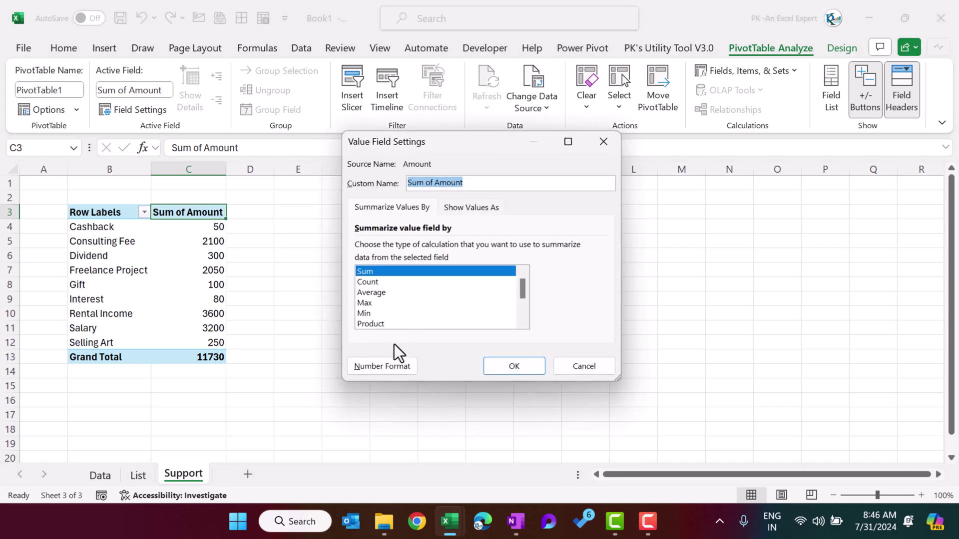
left_click(391, 366)
left_click(322, 146)
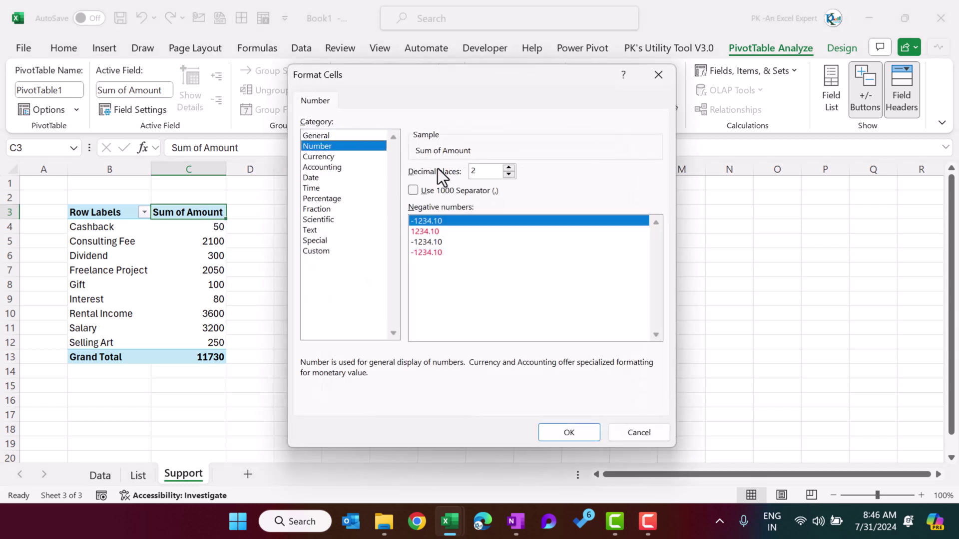
left_click(413, 191)
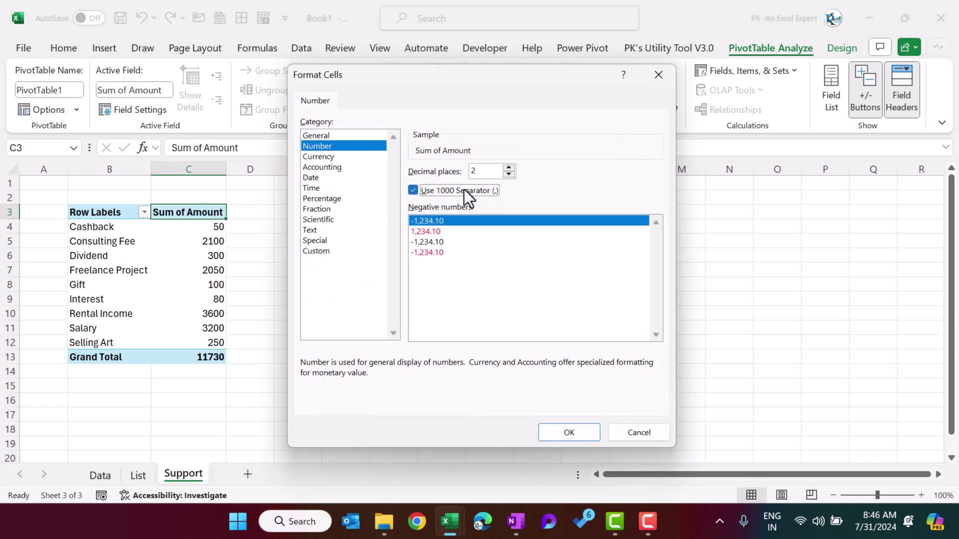
left_click(509, 174)
left_click(509, 174)
left_click(569, 433)
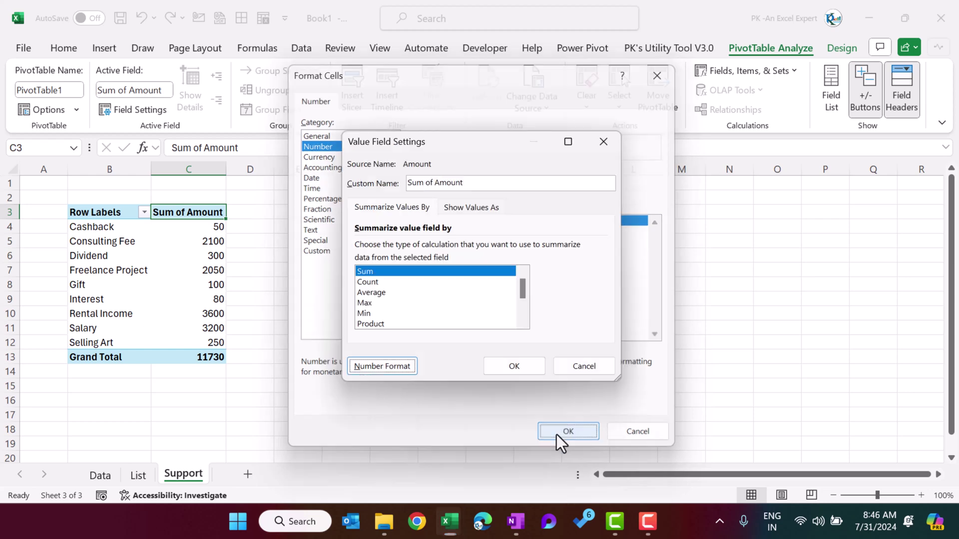
left_click(497, 363)
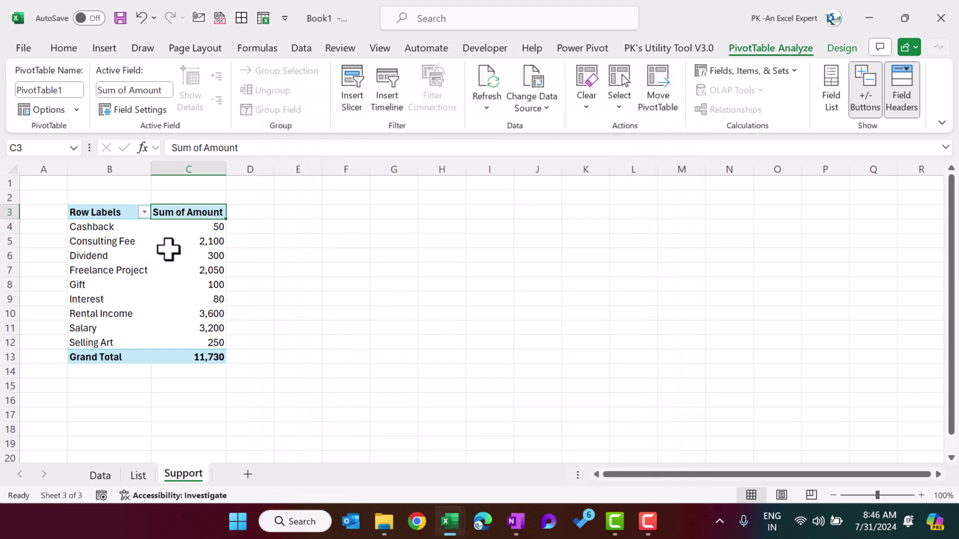
Apply the orange Medium PivotTable style to the income table and hide the Support sheet's gridlines
key("Down")
left_click(841, 49)
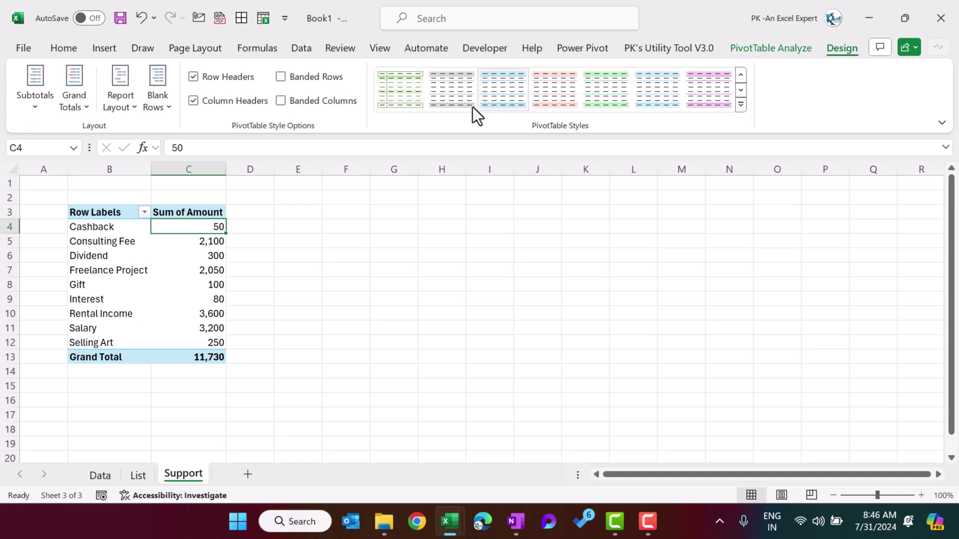
left_click(744, 106)
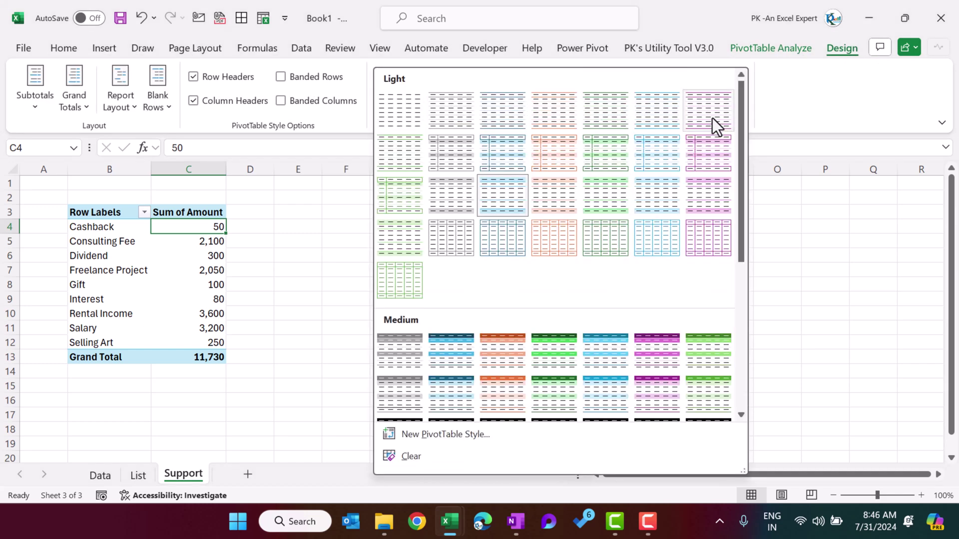
left_click(502, 356)
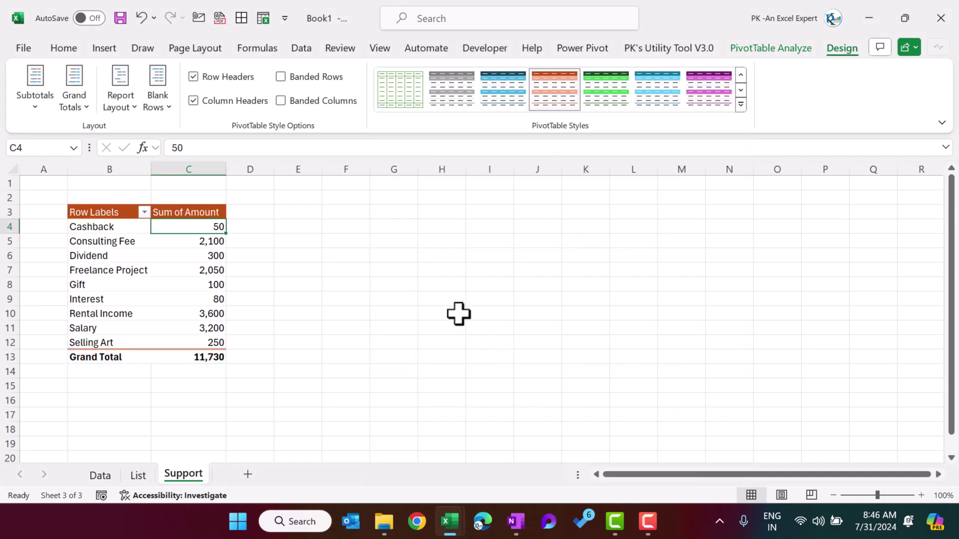
left_click(378, 49)
left_click(478, 92)
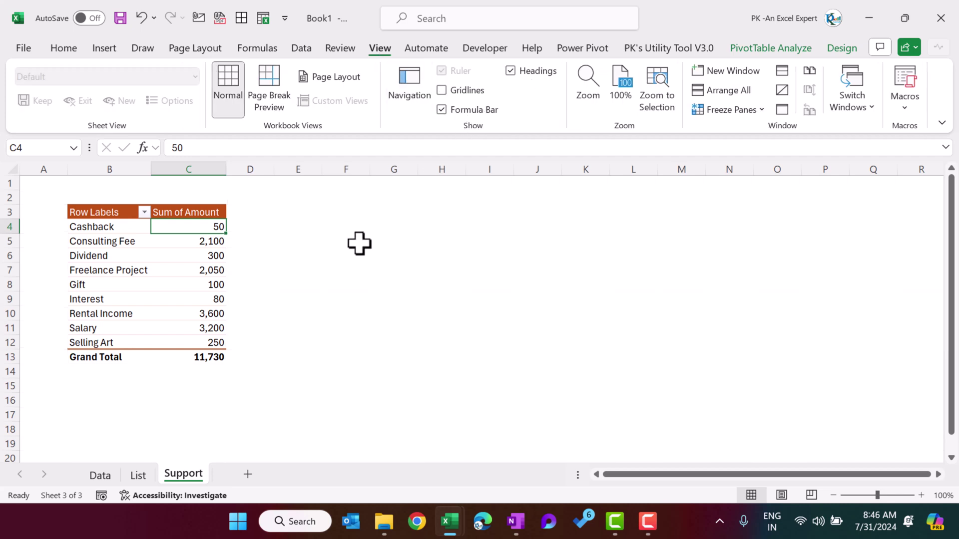
left_click(352, 254)
Turn off the PivotTable's grand totals for rows and columns and show it in Tabular Form
left_click(134, 237)
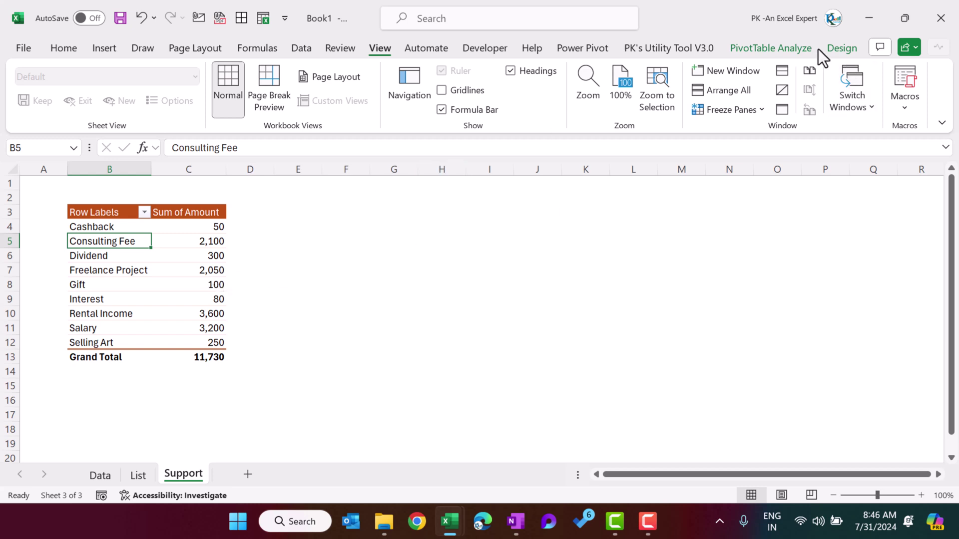
left_click(843, 49)
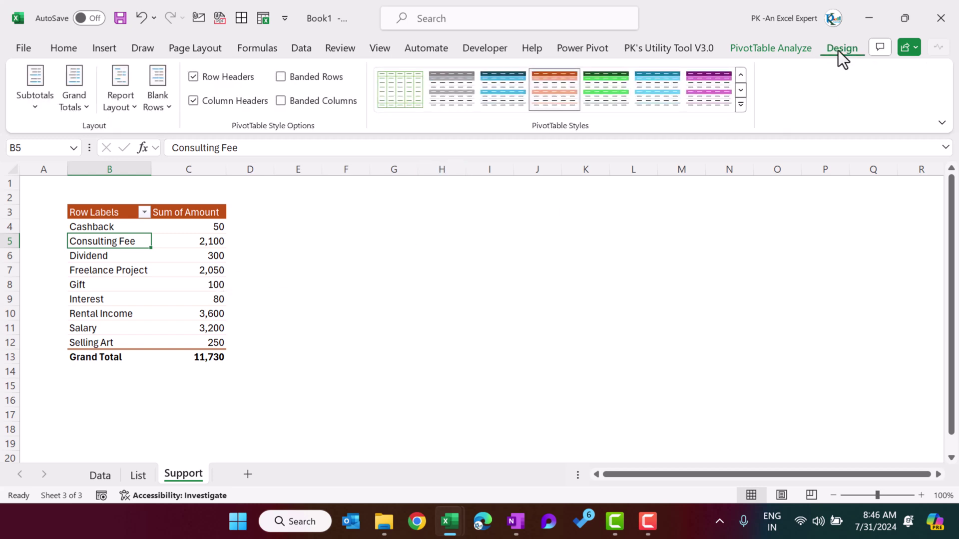
left_click(80, 113)
left_click(89, 134)
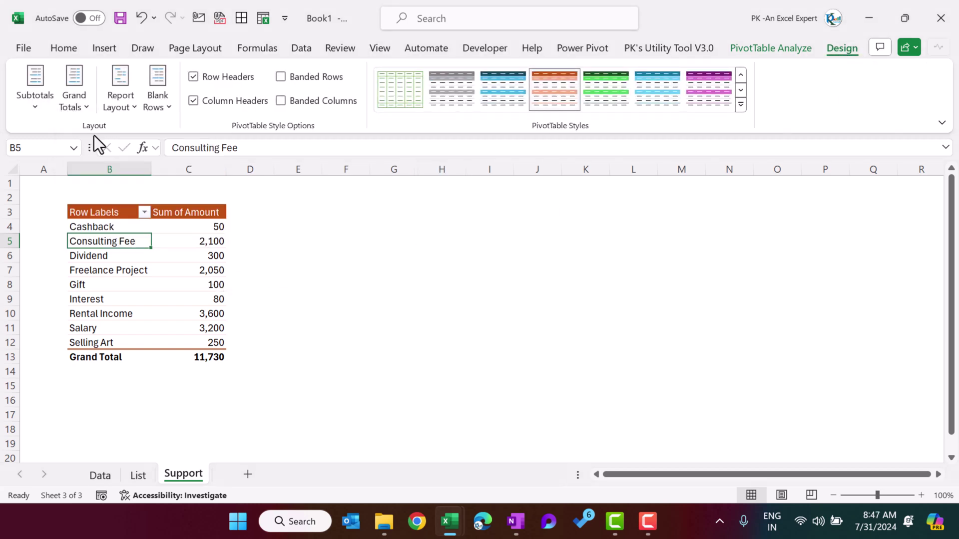
left_click(131, 106)
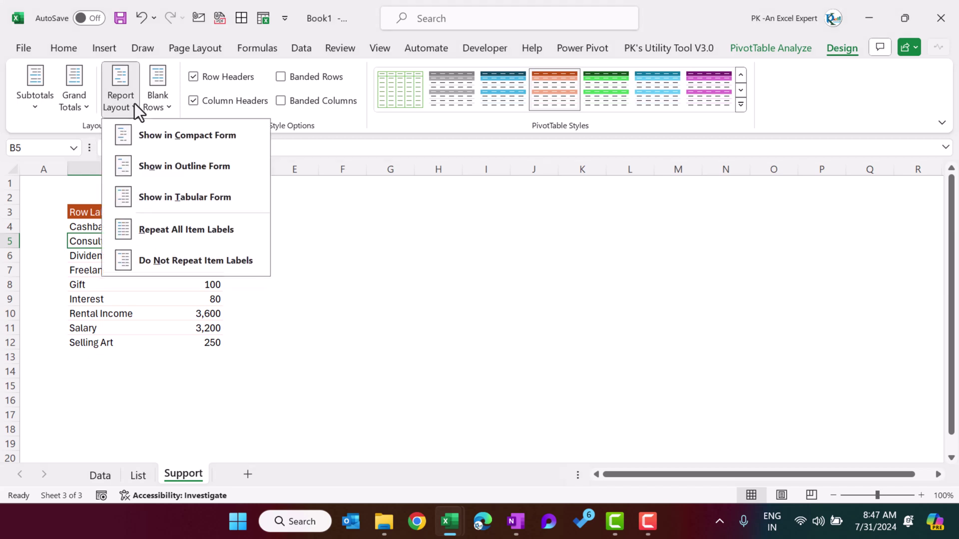
left_click(169, 200)
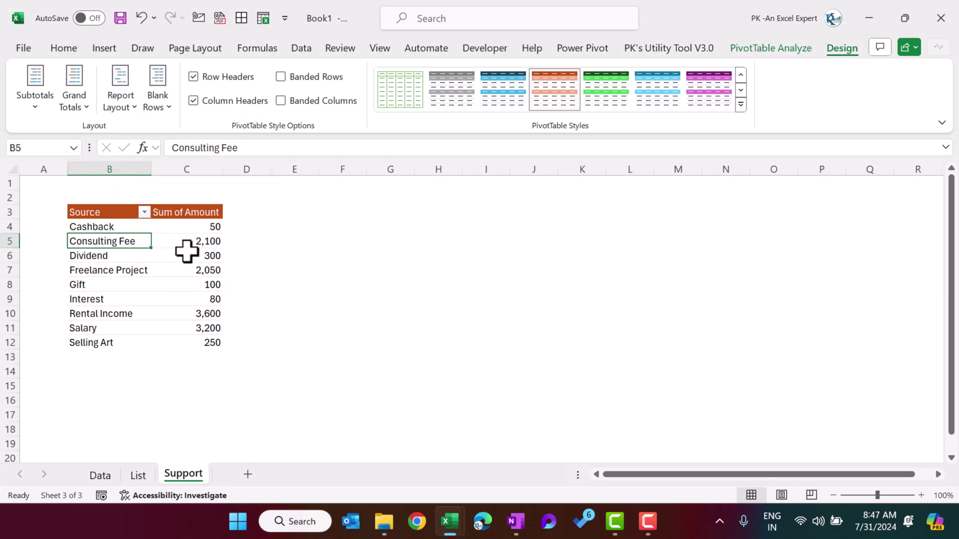
Copy the PivotTable in B3:C12 to cells F3, J3 and N3 on the Support sheet
left_click_drag(114, 215, 193, 343)
key("ctrl+c")
left_click(325, 218)
key("ctrl+v")
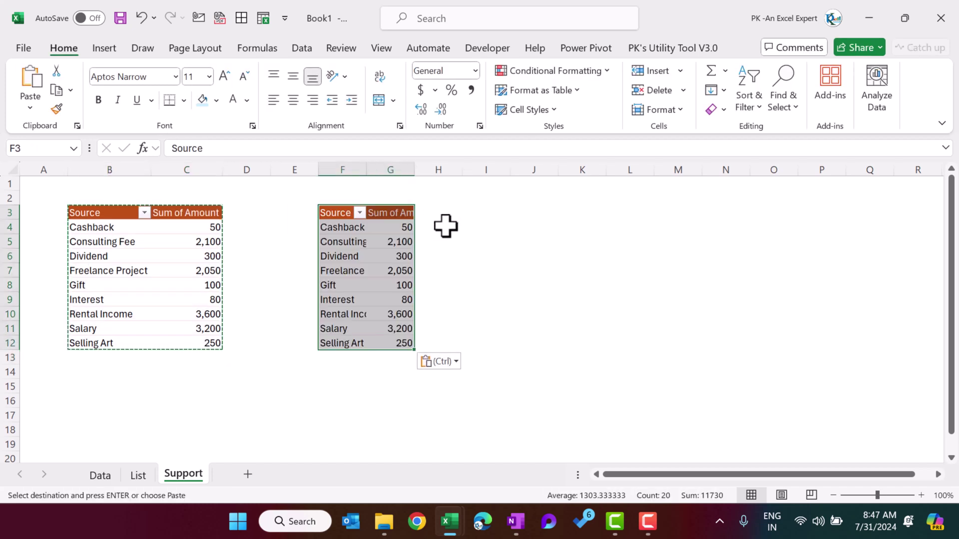
left_click(507, 212)
left_click(542, 219)
key("ctrl+v")
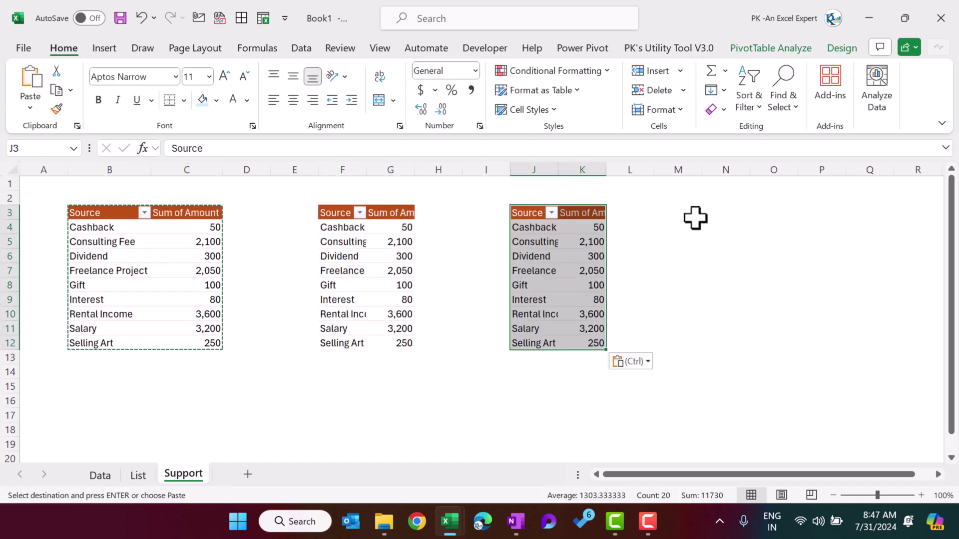
left_click(696, 218)
left_click(725, 214)
key("ctrl+v")
key("Escape")
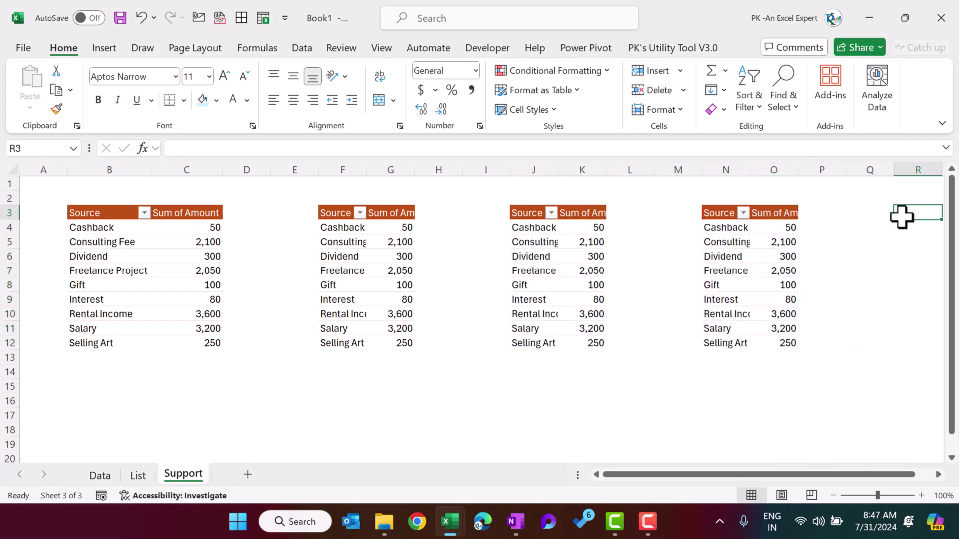
Copy the PivotTable at N3 to cell R3
left_click(777, 214)
key("ctrl+a")
key("ctrl+c")
left_click(906, 210)
key("Return")
Narrow column A and the empty columns between the five PivotTables, and fit column G to its heading
left_click(43, 170)
left_click_drag(68, 170, 38, 172)
left_click_drag(216, 170, 250, 172)
left_click_drag(351, 167, 383, 170)
left_click_drag(407, 170, 364, 176)
mouse_move(443, 170)
left_mouse_down()
mouse_move(509, 167)
mouse_move(432, 173)
left_mouse_up()
left_click_drag(552, 168, 600, 170)
left_click_drag(625, 169, 584, 180)
left_click(398, 256)
double_click(310, 170)
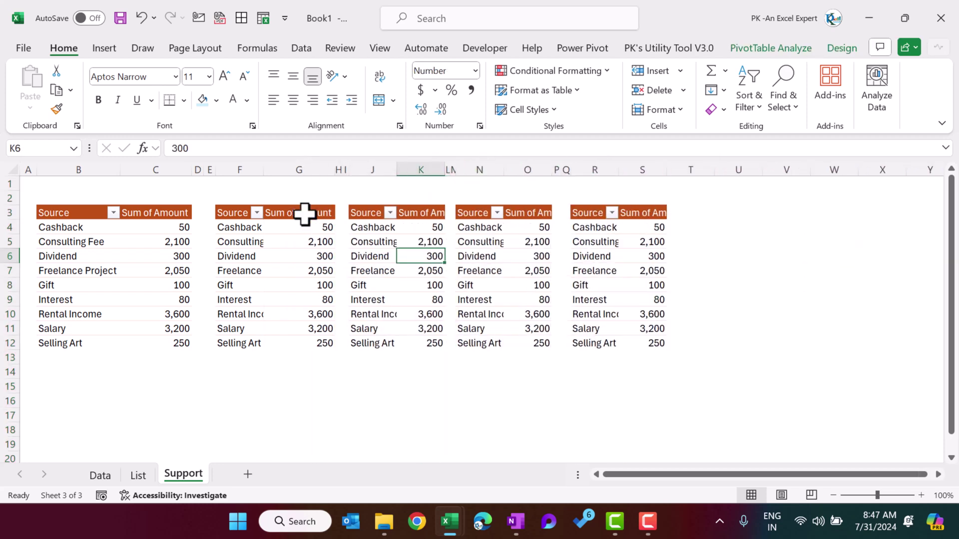
Replace Source with Category in the Rows area of the second PivotTable at F3
left_click(304, 234)
right_click(302, 234)
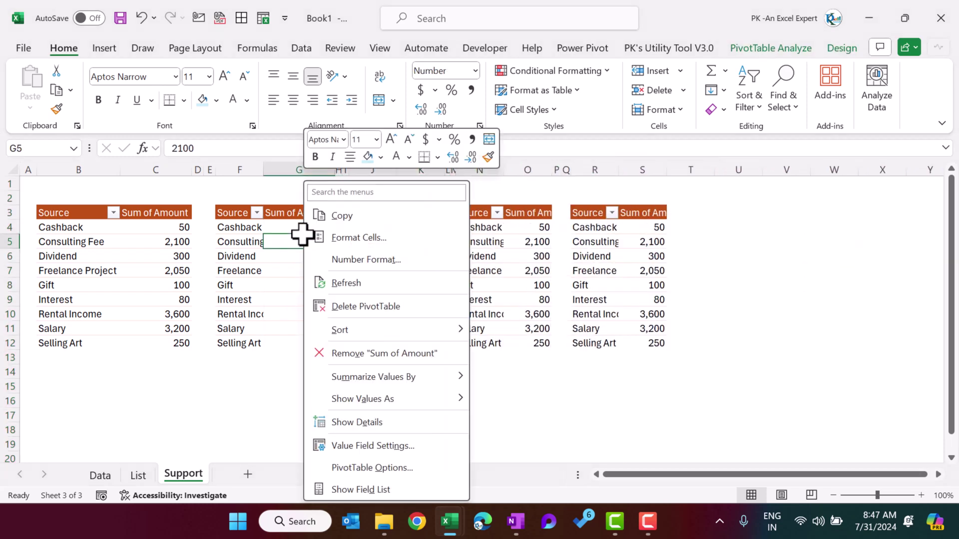
left_click(373, 491)
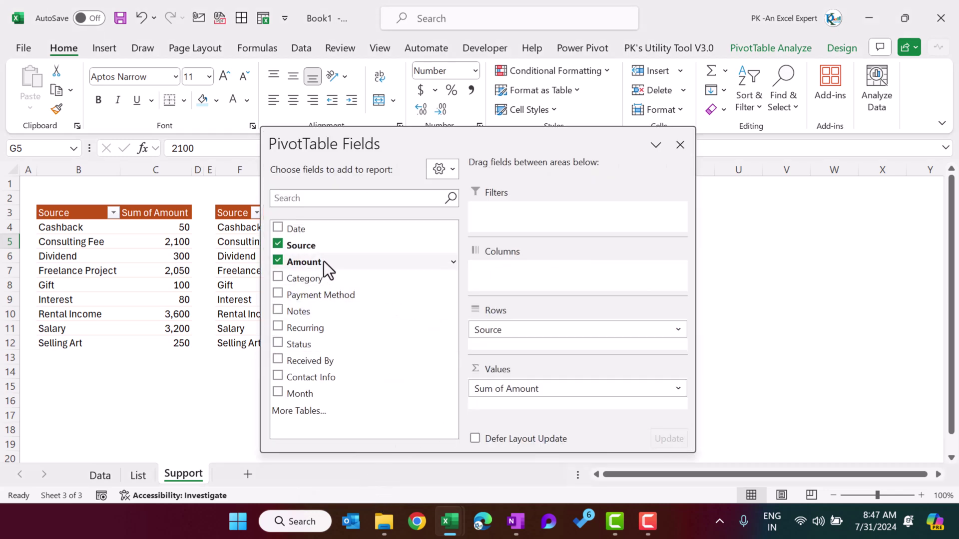
left_click_drag(314, 283, 373, 344)
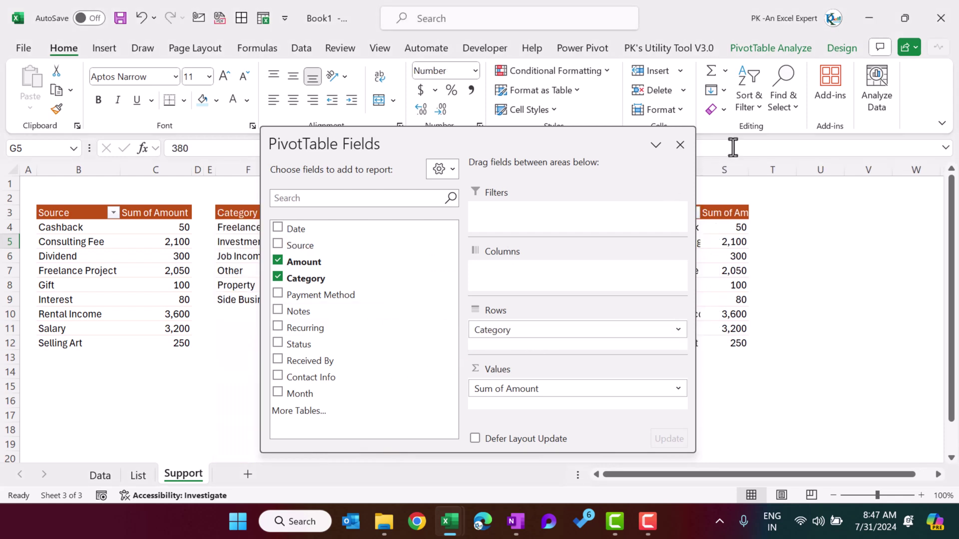
left_click_drag(481, 140, 561, 192)
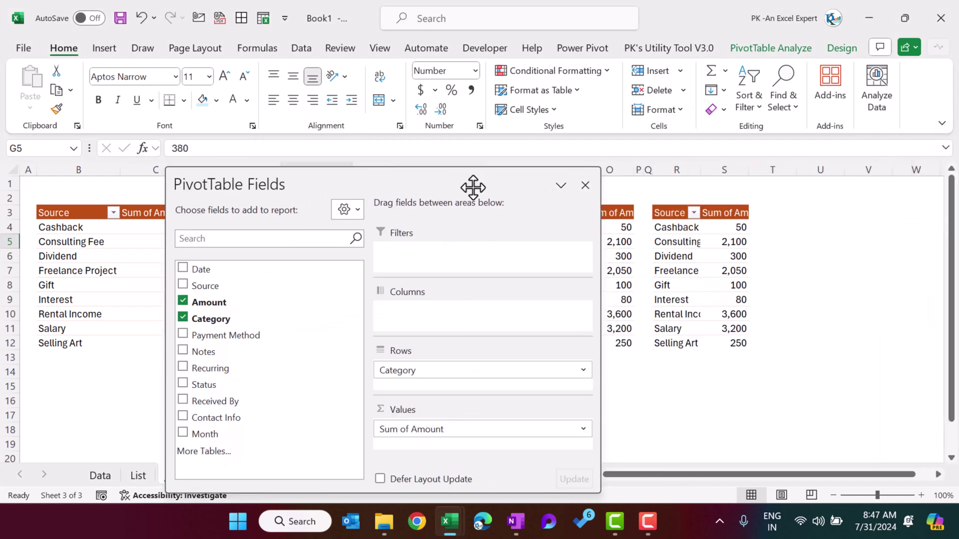
Apply the green PivotTable style to the Category PivotTable at F3
left_click_drag(473, 187, 331, 241)
left_click(321, 228)
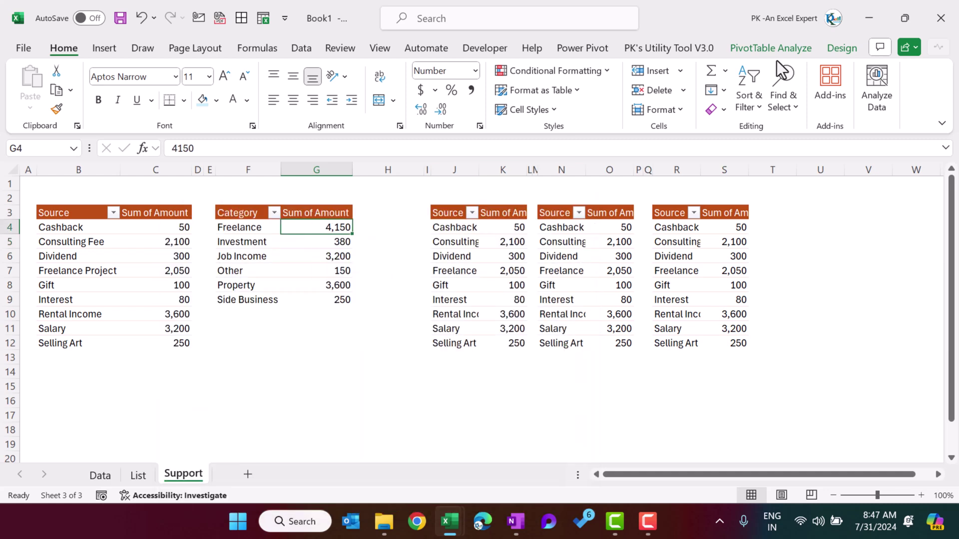
left_click(844, 48)
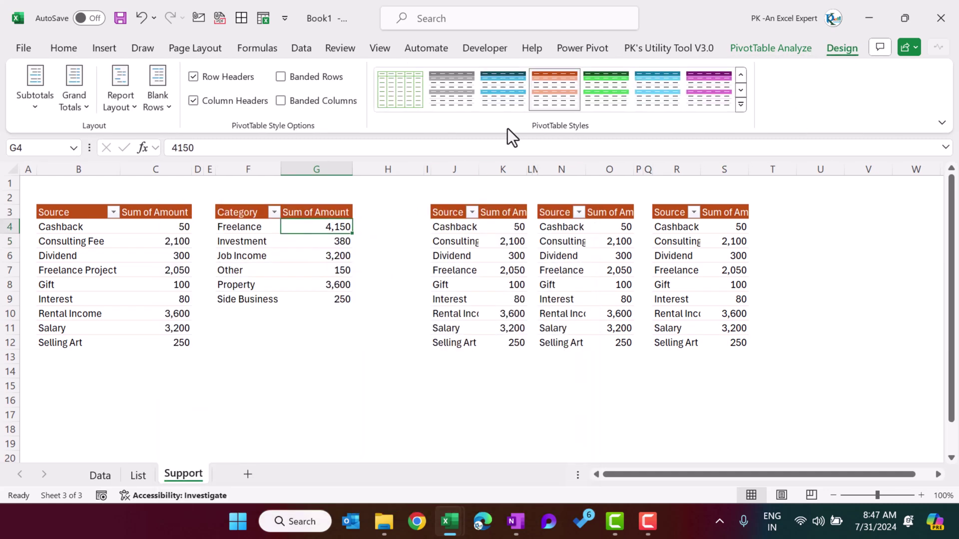
left_click(619, 95)
Replace Source with Payment Method in the Rows area of the PivotTable at J3 and give it the teal PivotTable style
left_click(472, 241)
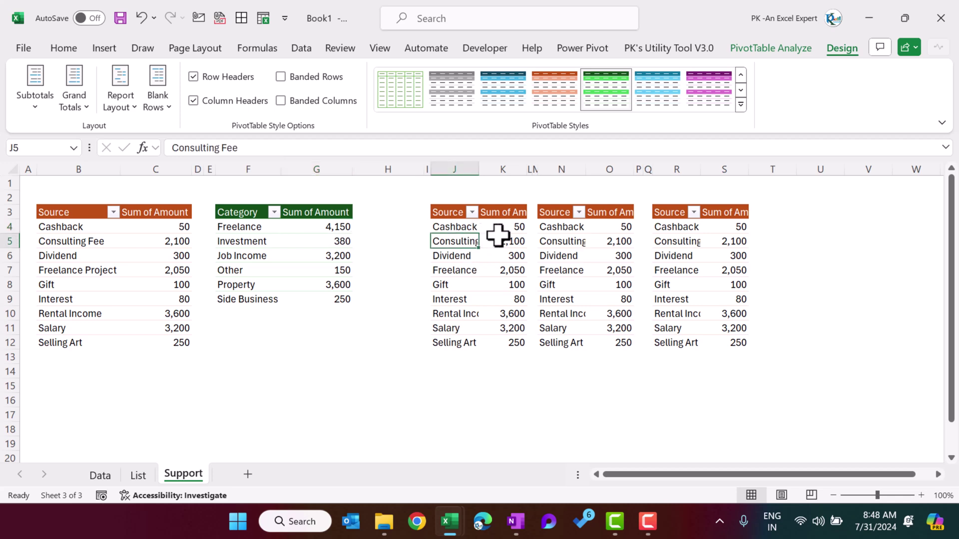
right_click(497, 245)
left_click(545, 486)
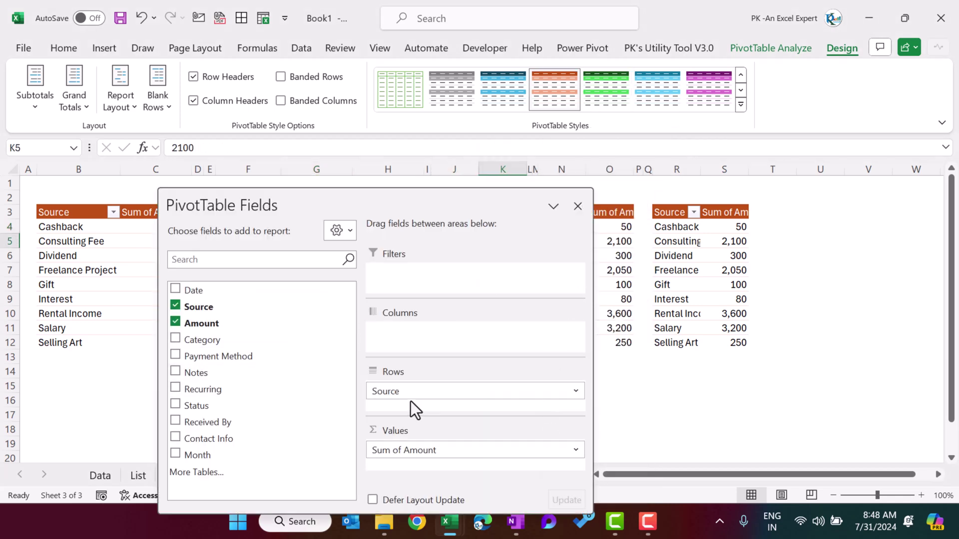
left_click_drag(230, 357, 421, 395)
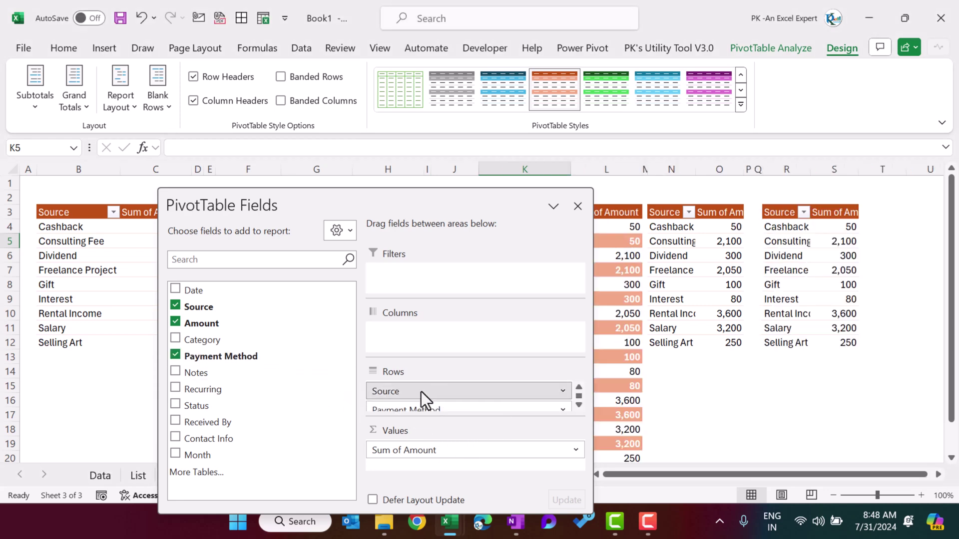
left_click(578, 207)
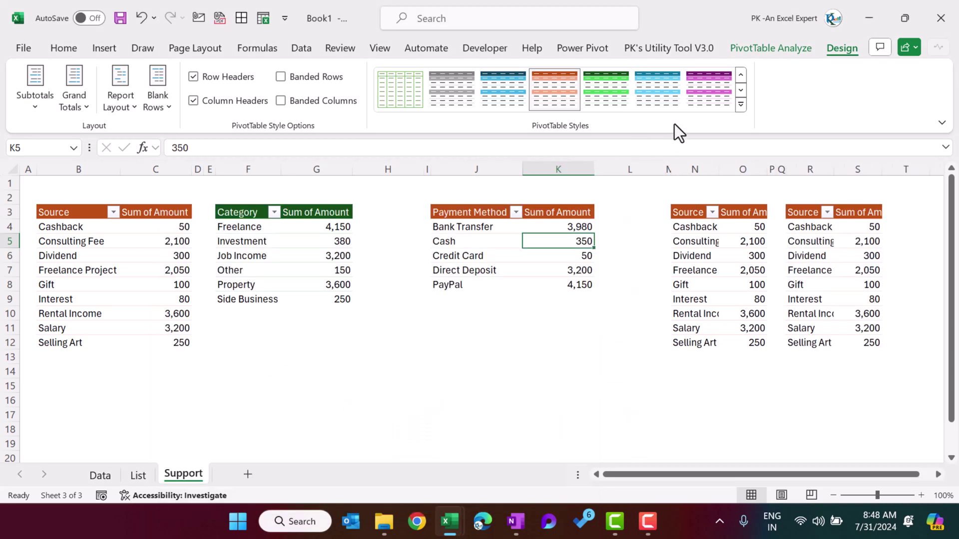
Replace Source with Received By in the Rows area of the PivotTable at N3 and apply the purple PivotTable style
left_click(703, 253)
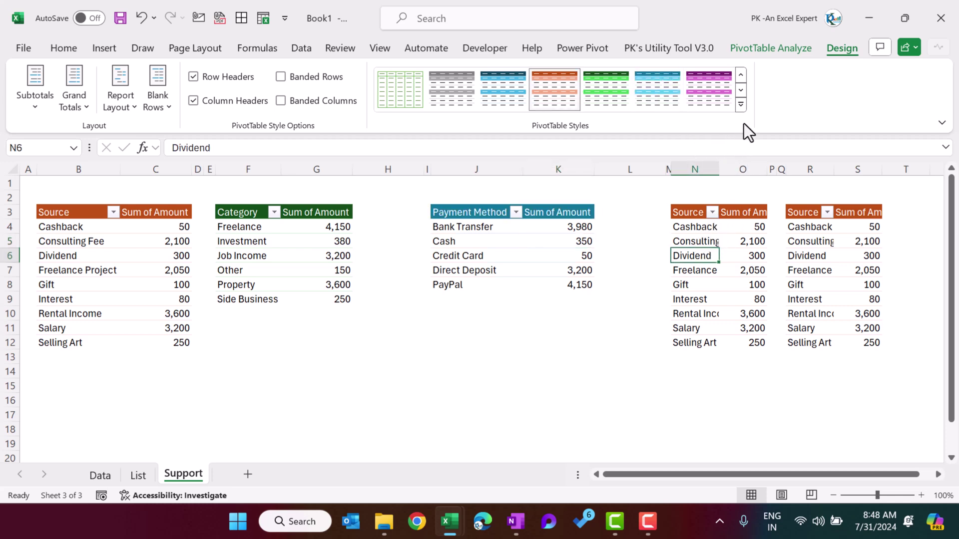
right_click(727, 224)
left_click(766, 494)
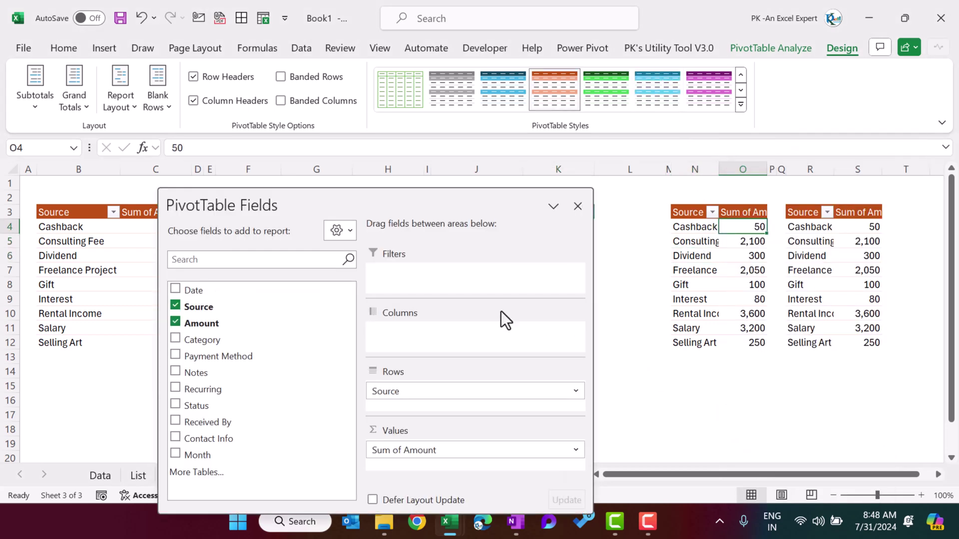
left_click_drag(218, 421, 263, 396)
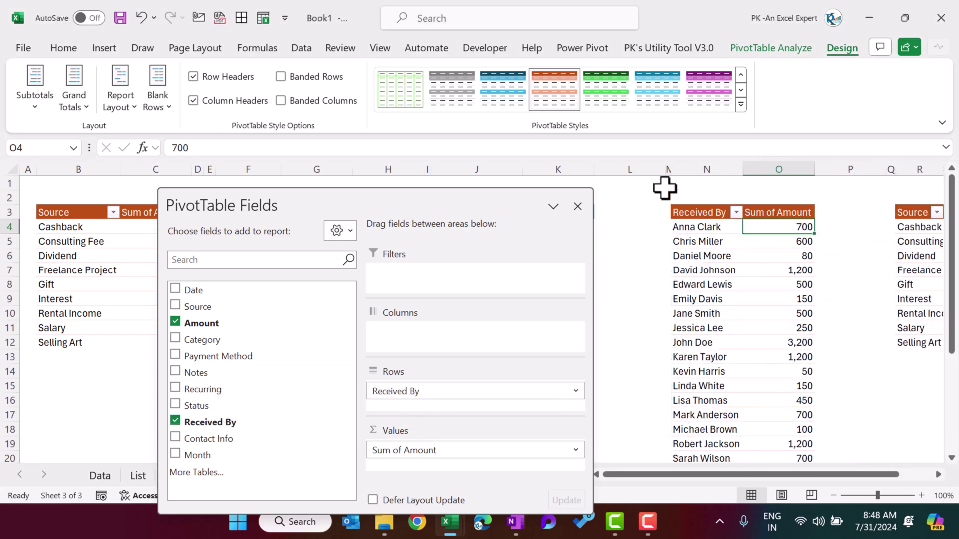
left_click(721, 100)
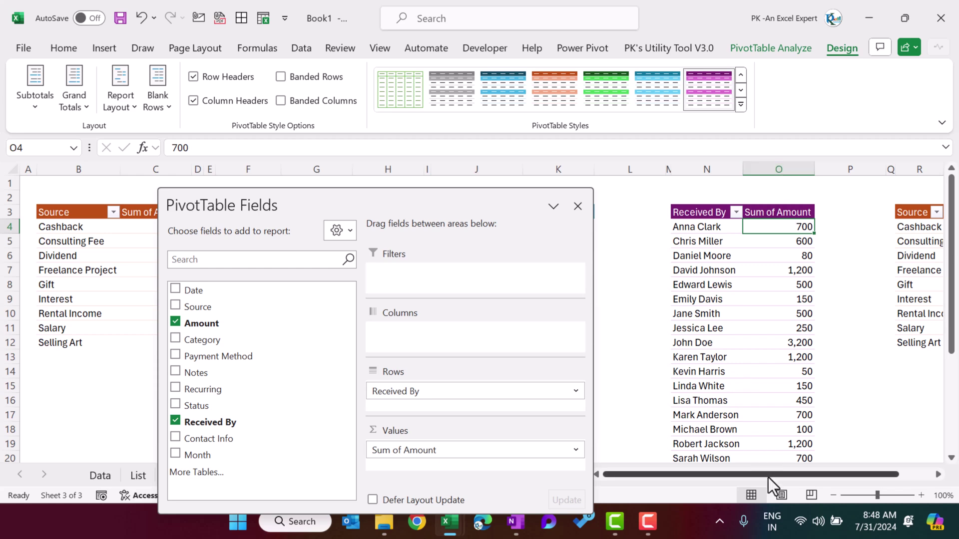
Replace Source with Date in the Rows area of the last PivotTable at R3
scroll(769, 477, "right", 2)
left_click(852, 283)
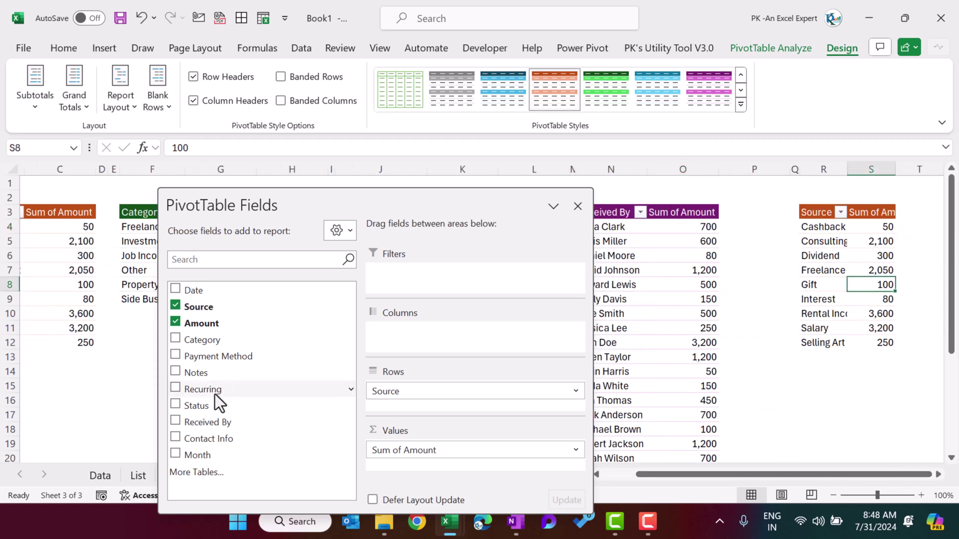
left_click_drag(398, 417, 405, 412)
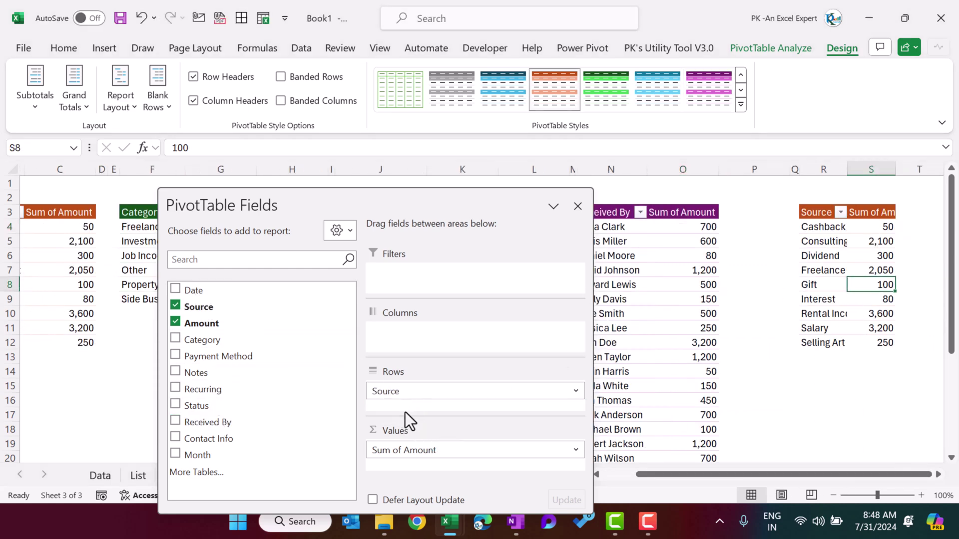
left_click_drag(195, 290, 289, 380)
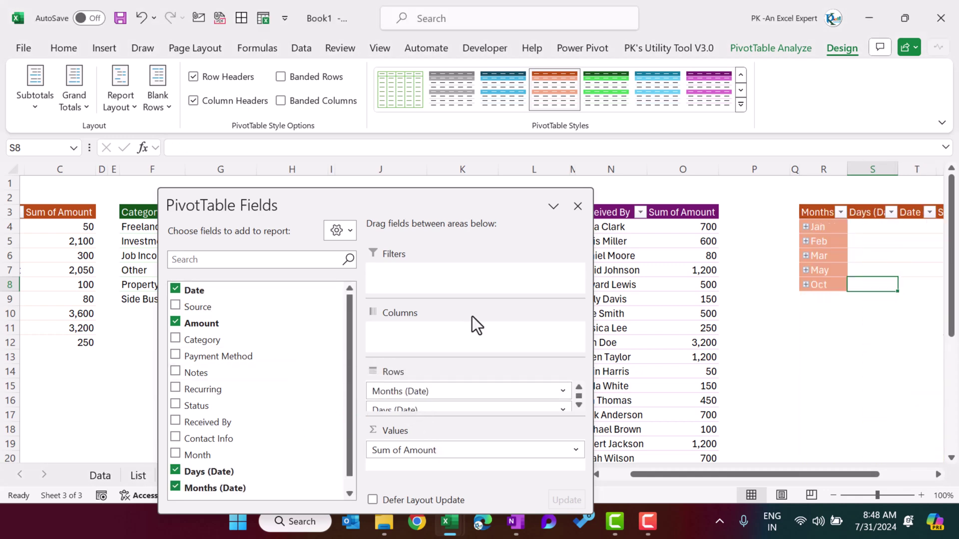
left_click(578, 207)
Ungroup the months in the Date PivotTable at R3 so it lists individual dates
left_click(818, 242)
right_click(820, 244)
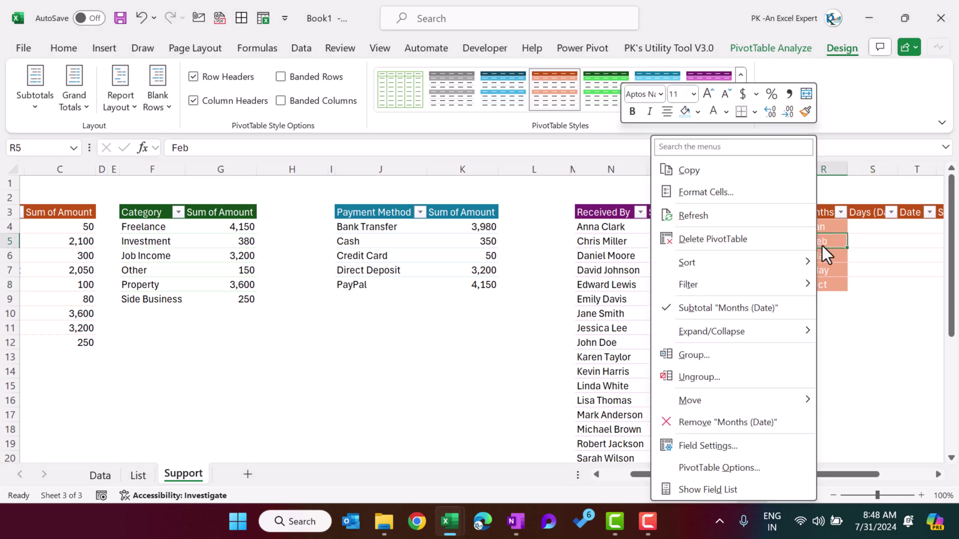
left_click(722, 375)
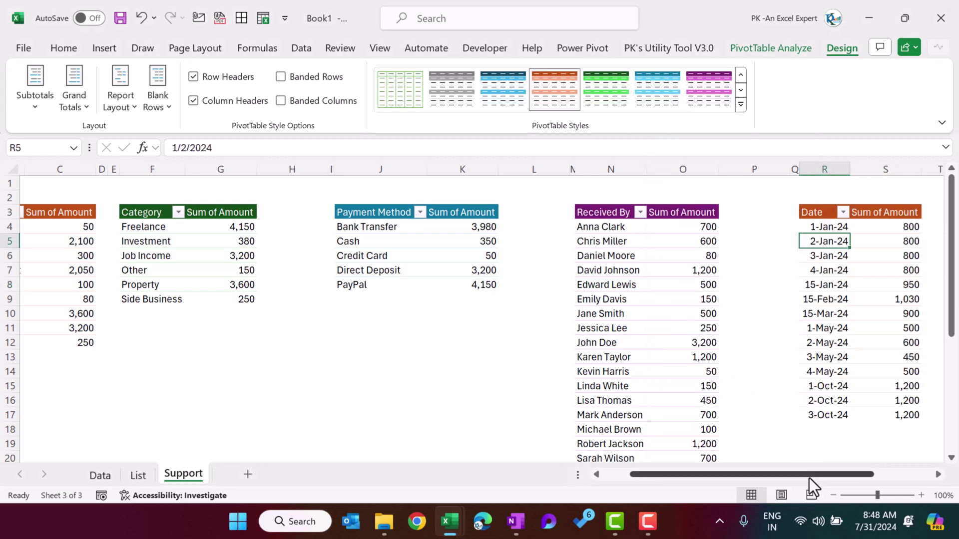
Sort the Received By PivotTable by Sum of Amount from largest to smallest
left_click_drag(799, 477, 856, 478)
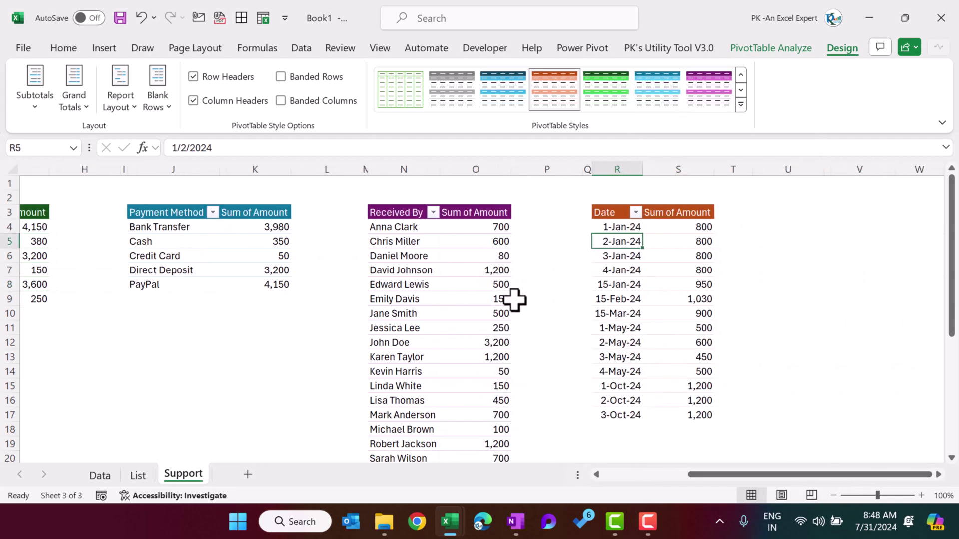
left_click(481, 227)
right_click(487, 226)
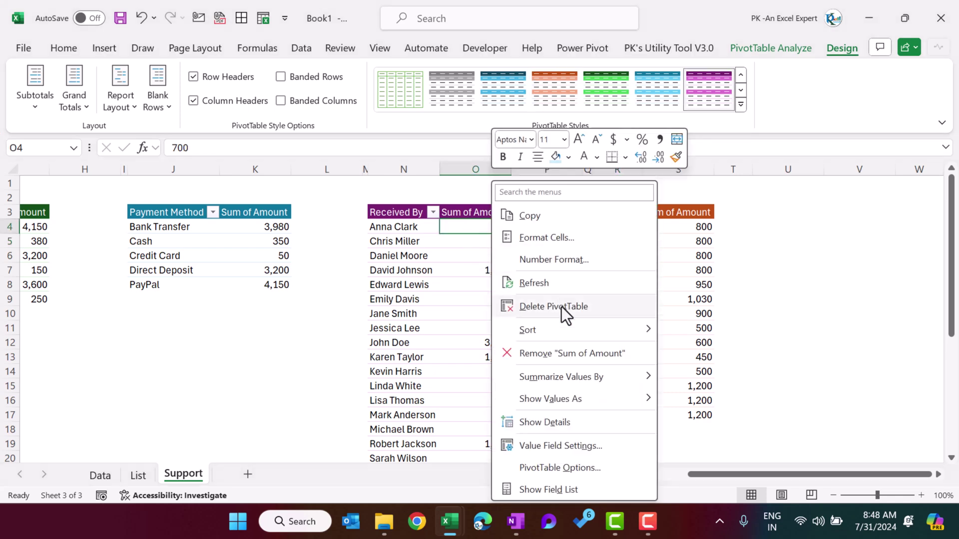
mouse_move(559, 329)
left_click(735, 355)
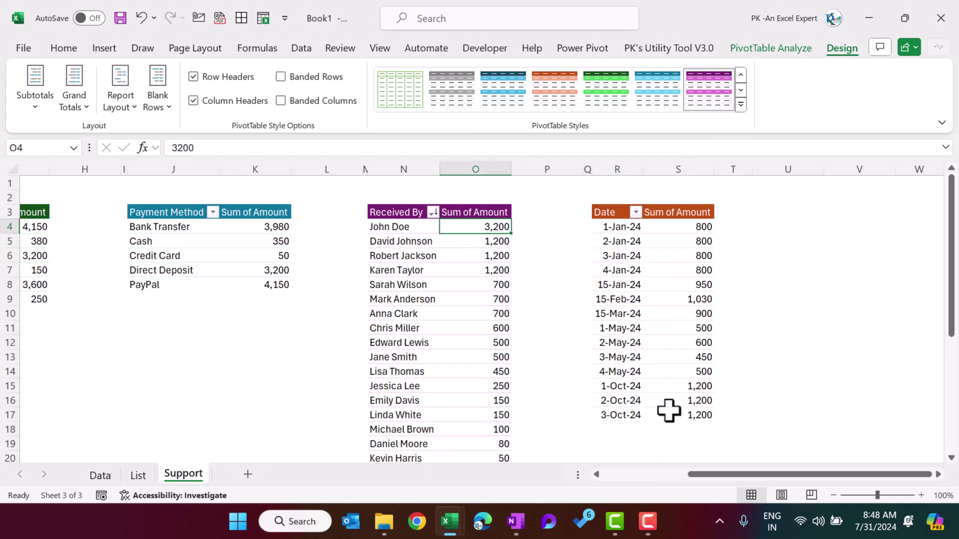
Sort the Source PivotTable at B3 by Sum of Amount from smallest to largest
scroll(312, 276, "left", 5)
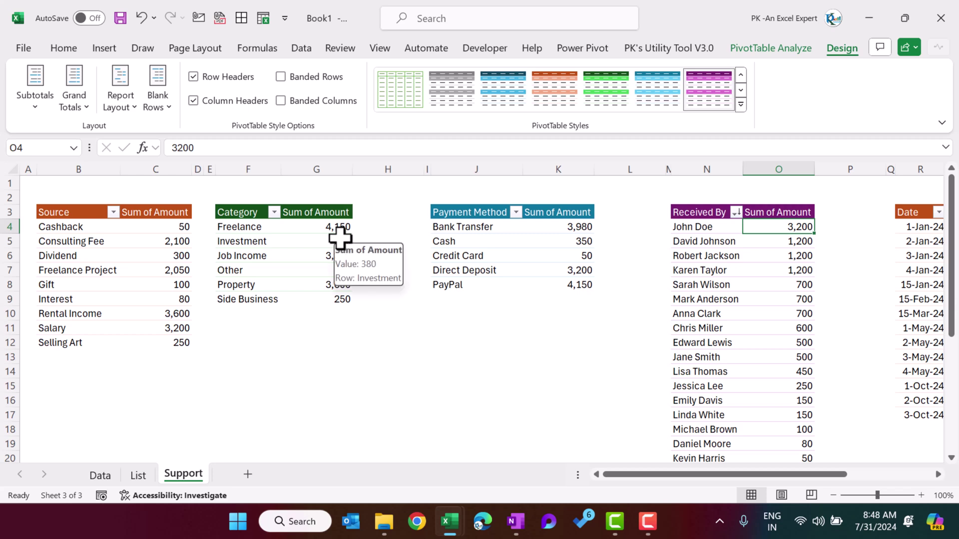
left_click(165, 228)
right_click(165, 228)
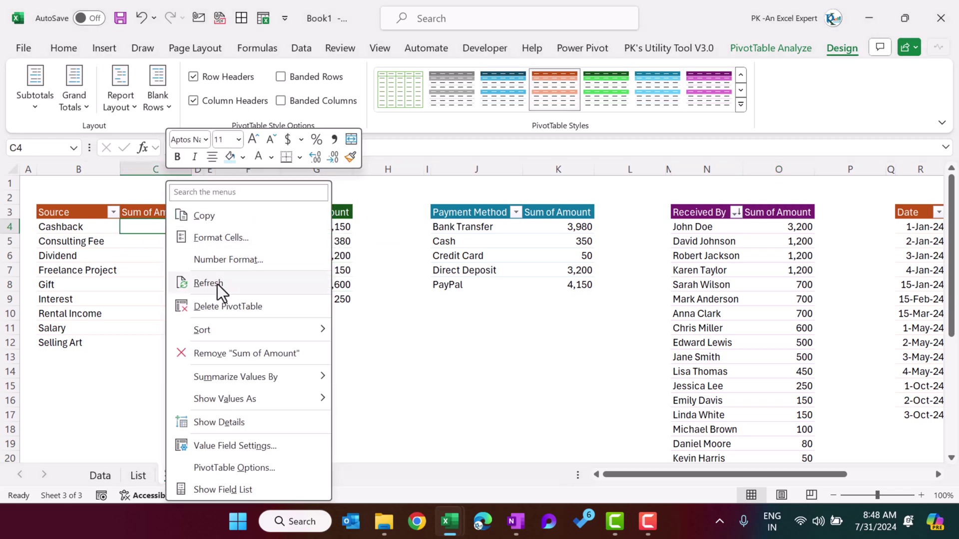
mouse_move(313, 333)
left_click(405, 331)
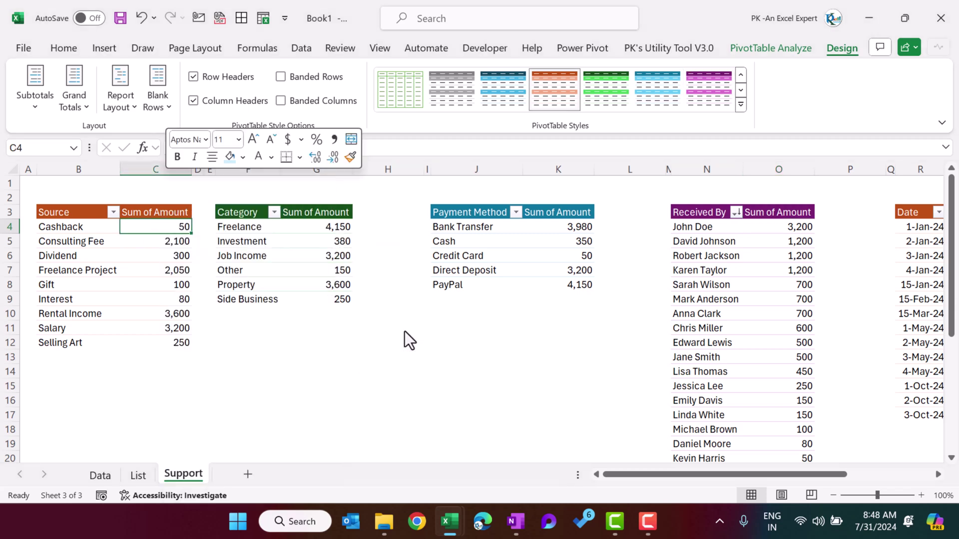
left_click(445, 269)
left_click(150, 240)
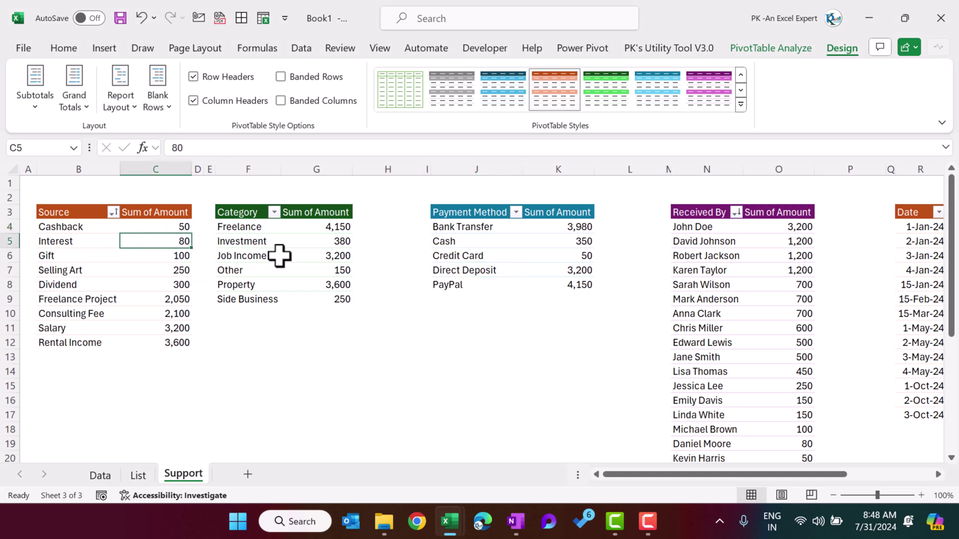
Add a new worksheet after Support and name it Dashboard
left_click(248, 474)
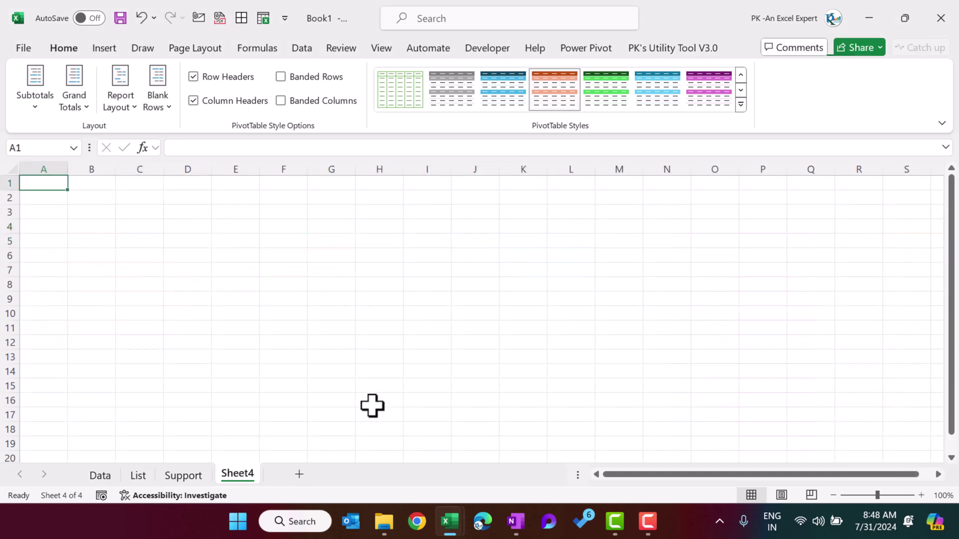
double_click(237, 475)
type("Da")
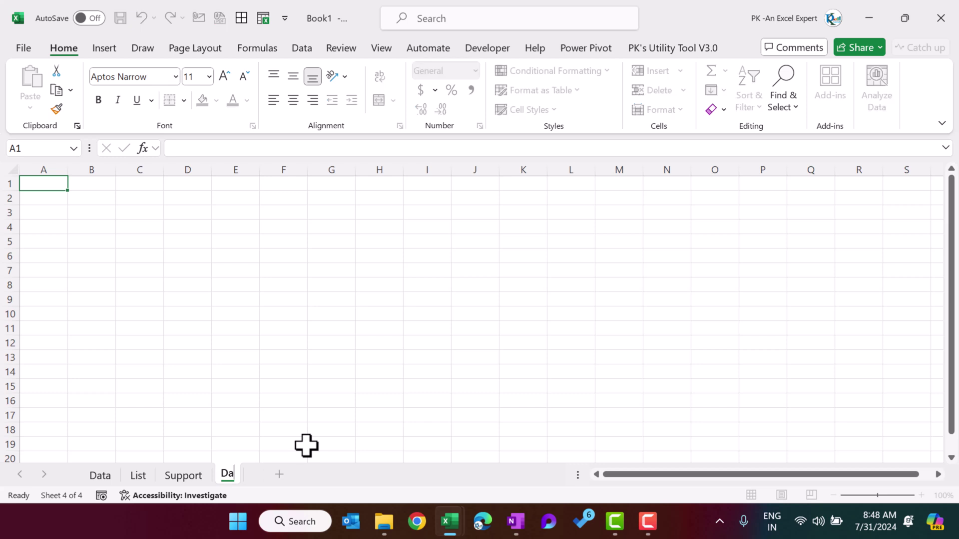
type("shboard")
key("Return")
Hide the gridlines on the Dashboard sheet
left_click(283, 227)
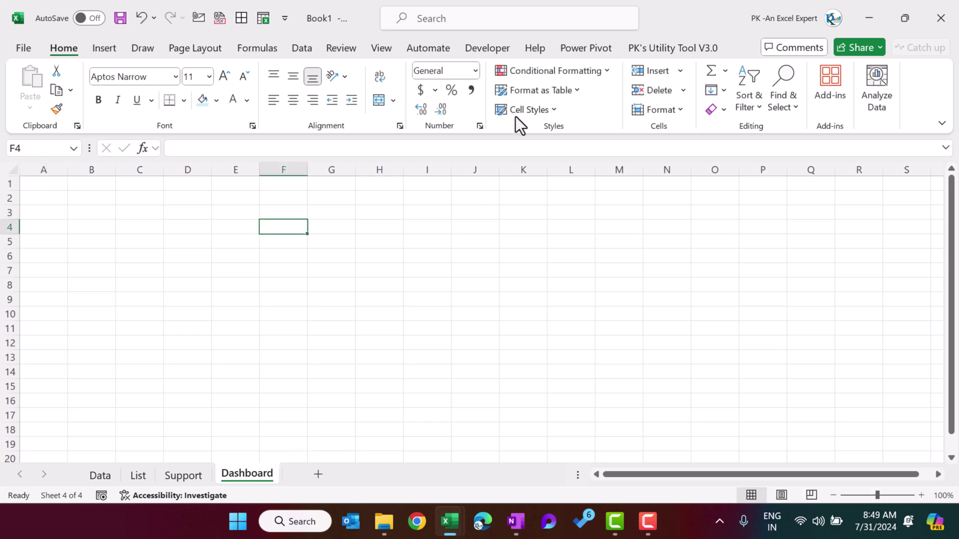
left_click(388, 49)
key("alt+w")
key("v")
key("g")
key("Right")
key("Right")
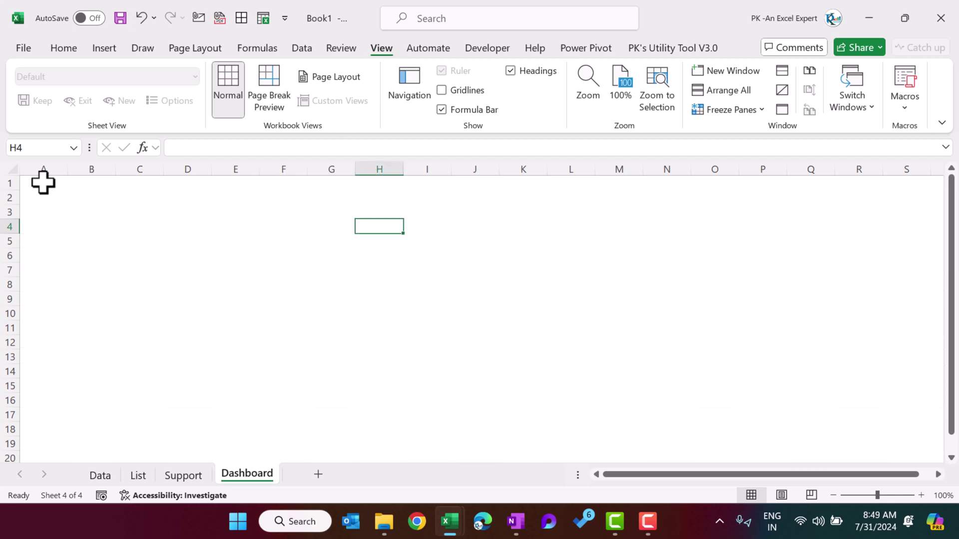
Merge and center cells A1:S2 on the Dashboard sheet and enter the title "Income Dashboard"
left_click_drag(43, 182, 903, 204)
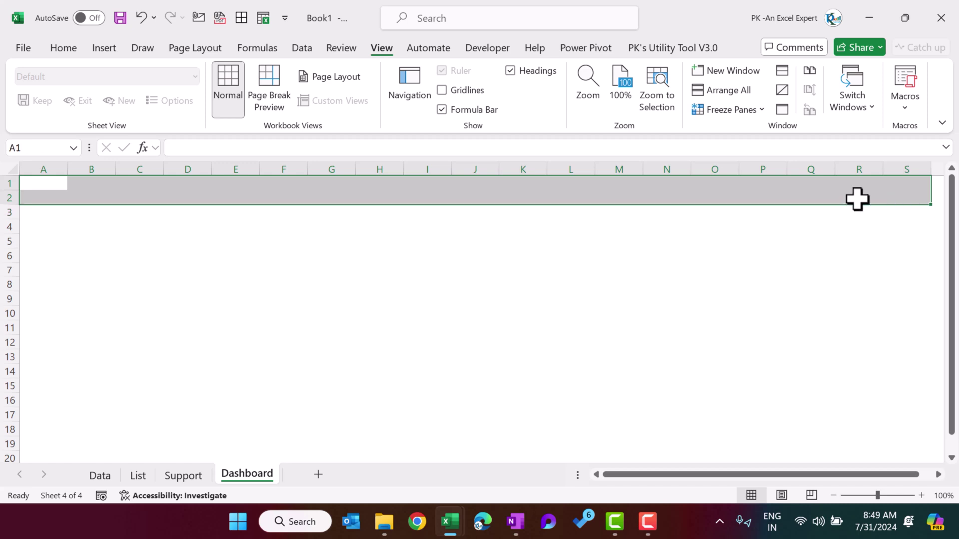
left_click(64, 48)
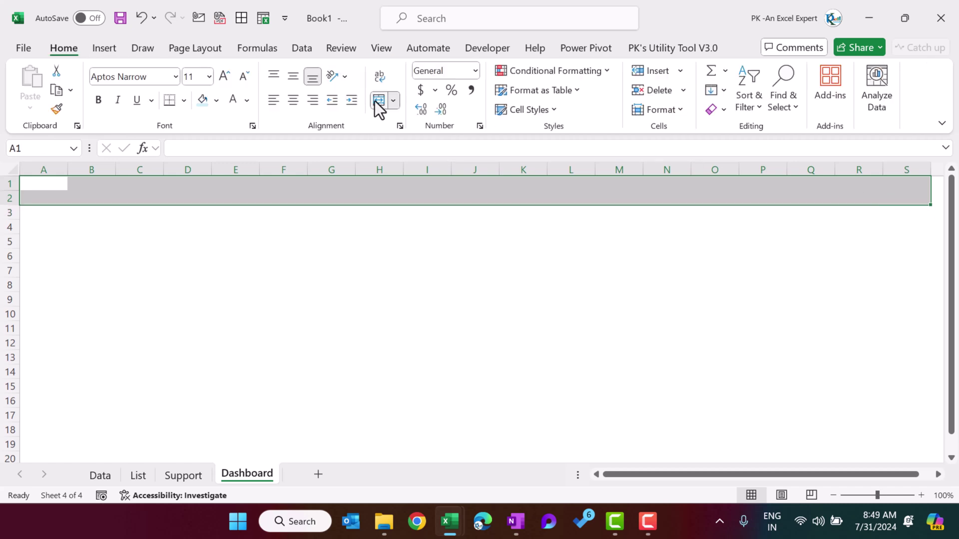
left_click(379, 101)
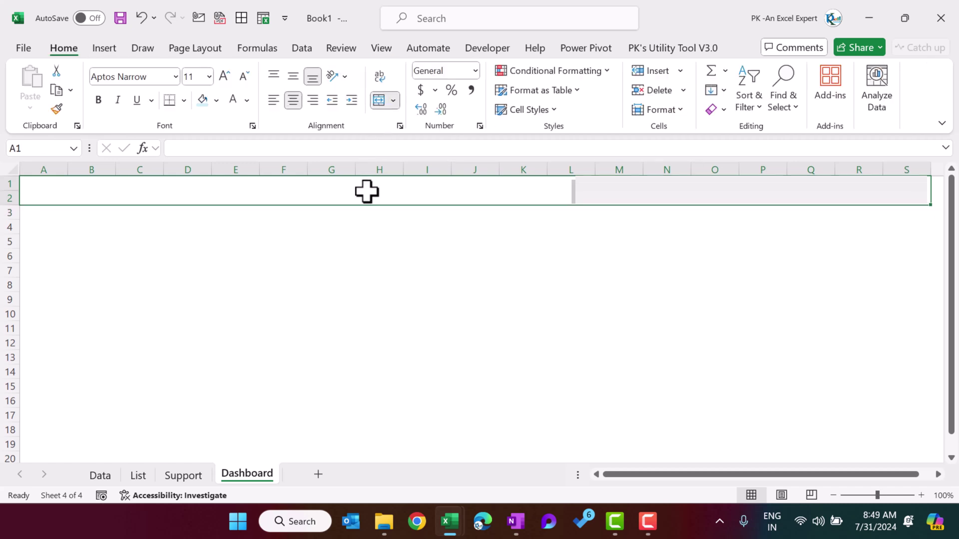
type("Income D")
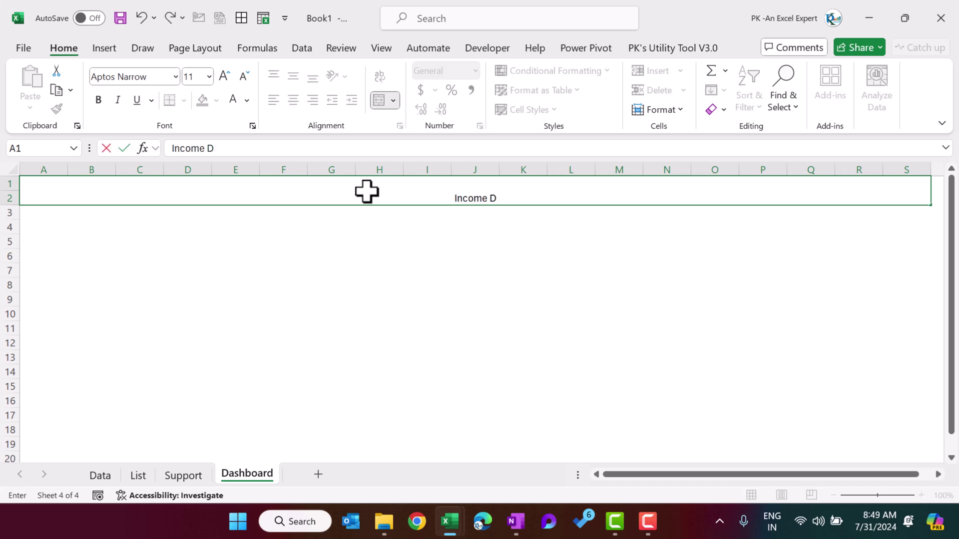
type("ashboard")
key("Return")
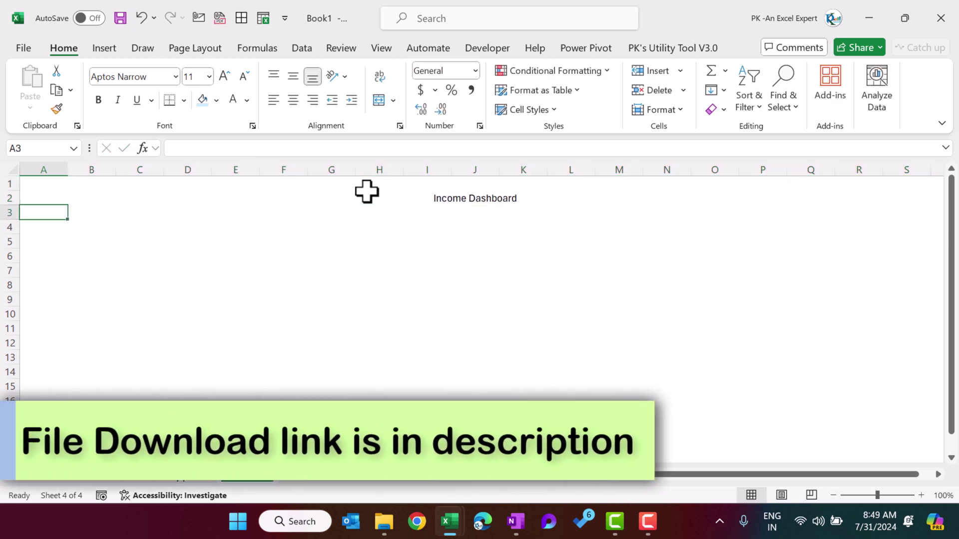
Middle-align the Income Dashboard title vertically and set its font to Arial Rounded MT Bold
left_click(364, 187)
left_click(293, 76)
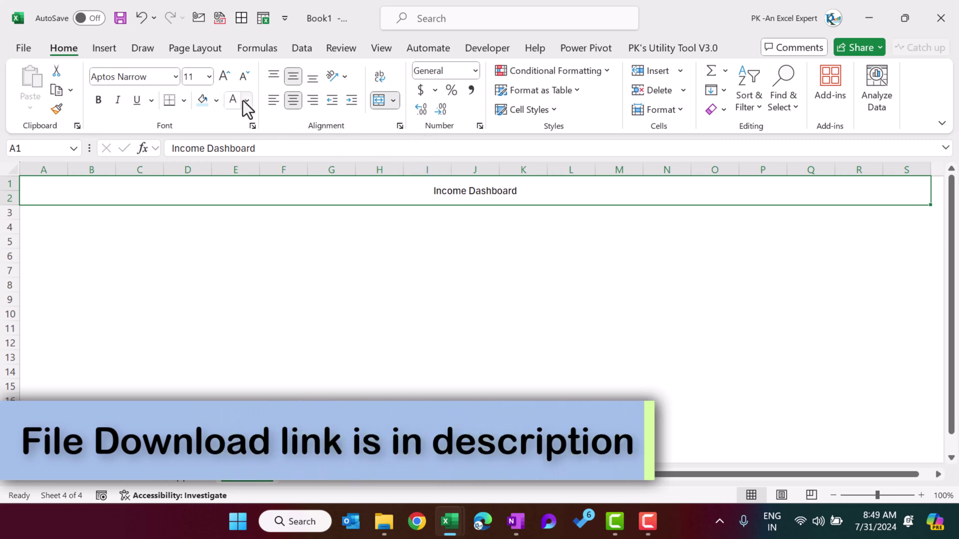
left_click(158, 79)
type("Arial")
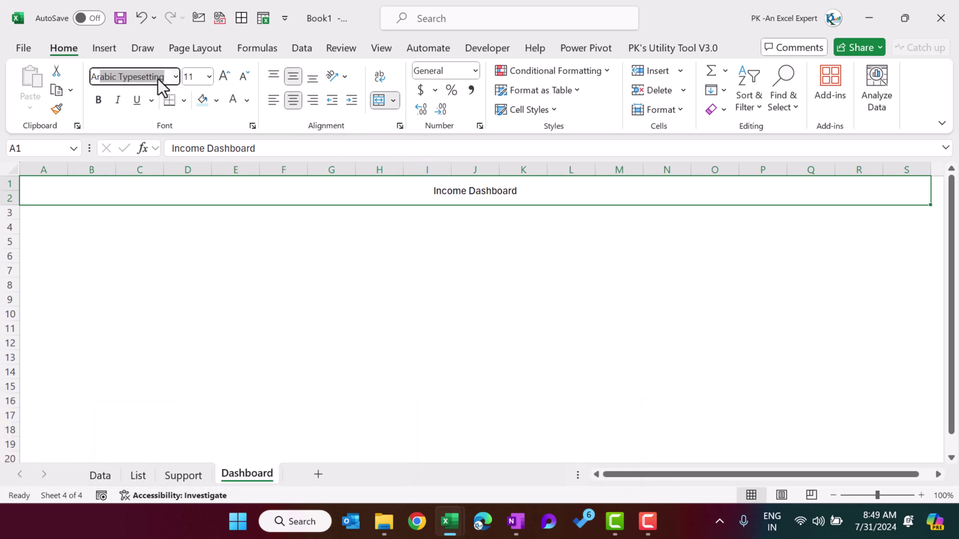
type(" Rounded MT Bold")
key("Return")
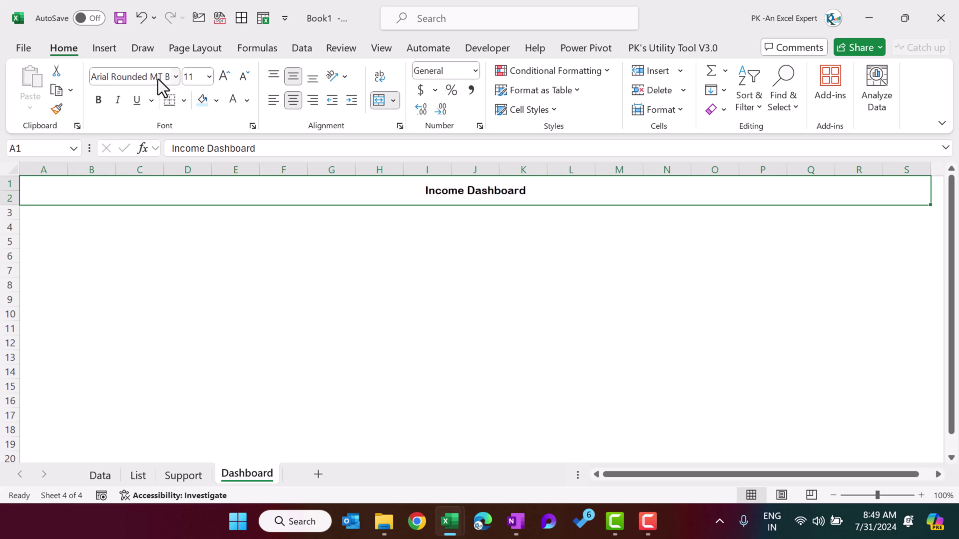
Set the Income Dashboard title's font size, trying 35 before settling on 30
left_click(203, 77)
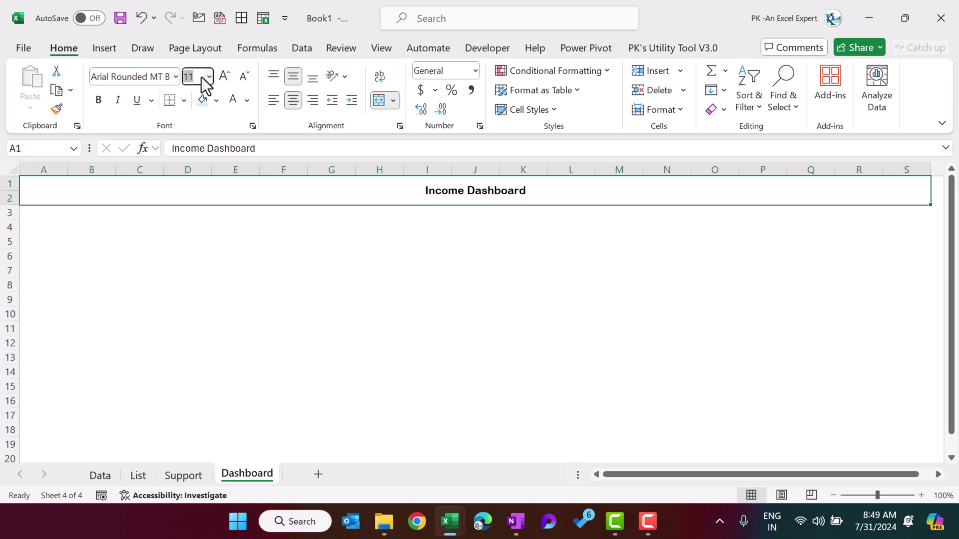
type("35")
key("Return")
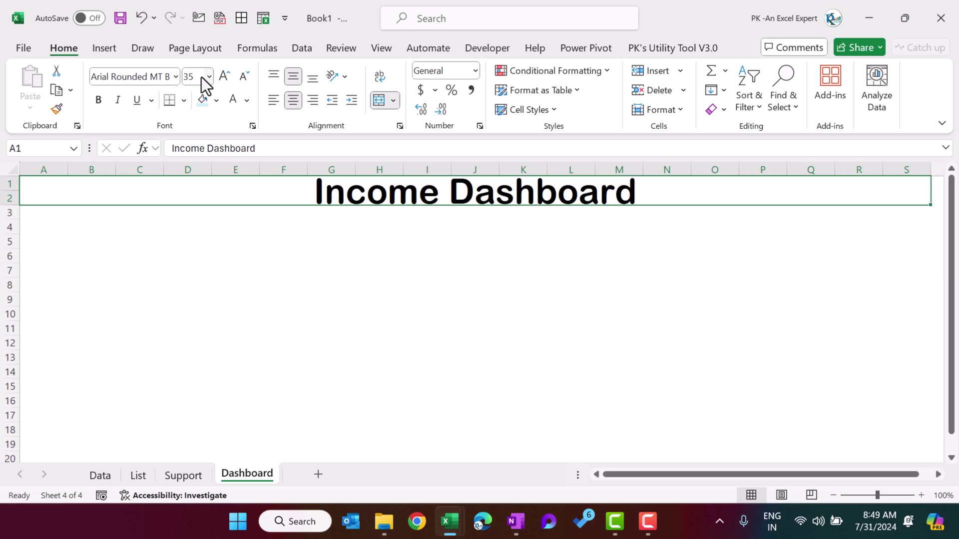
left_click(202, 77)
type("30")
key("Return")
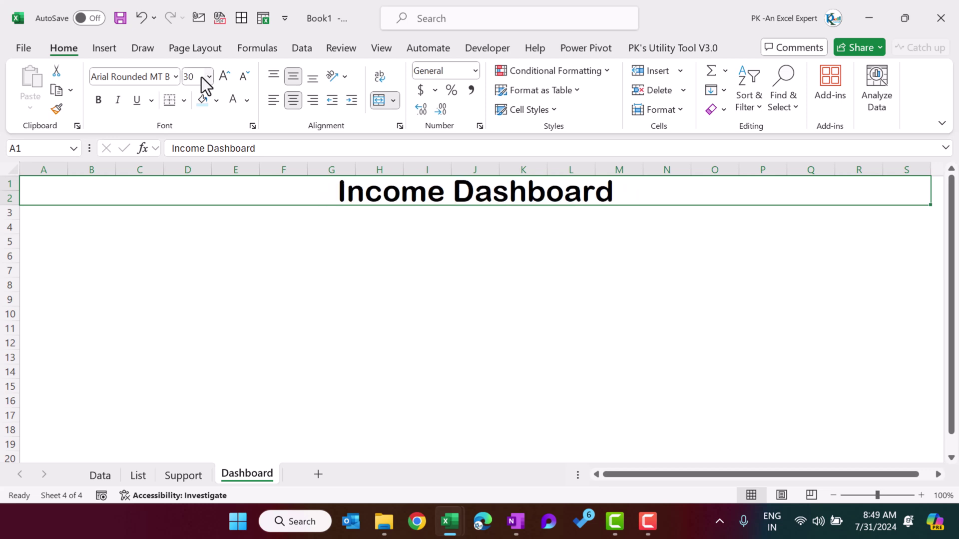
Color the Income Dashboard title text white and fill its merged cell with the darkest orange theme shade
left_click(246, 99)
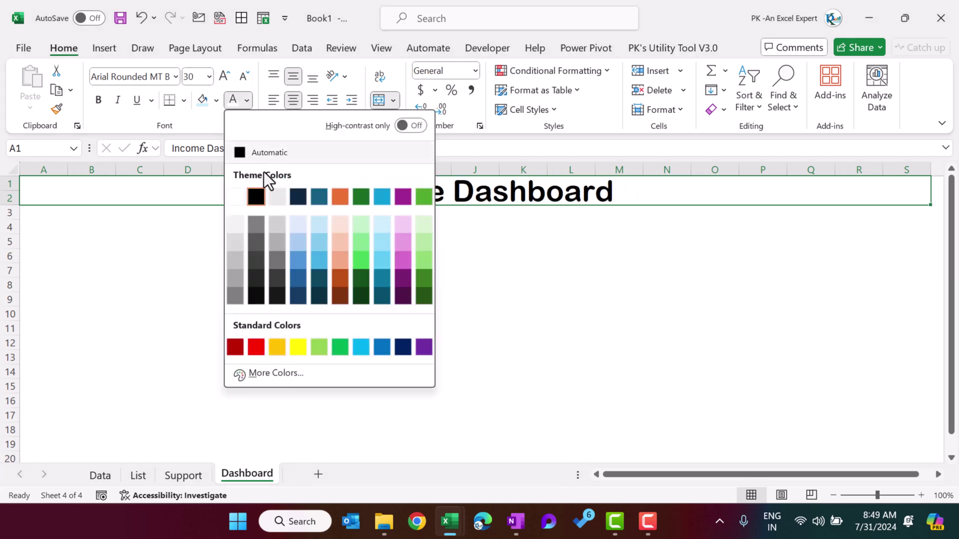
left_click(239, 196)
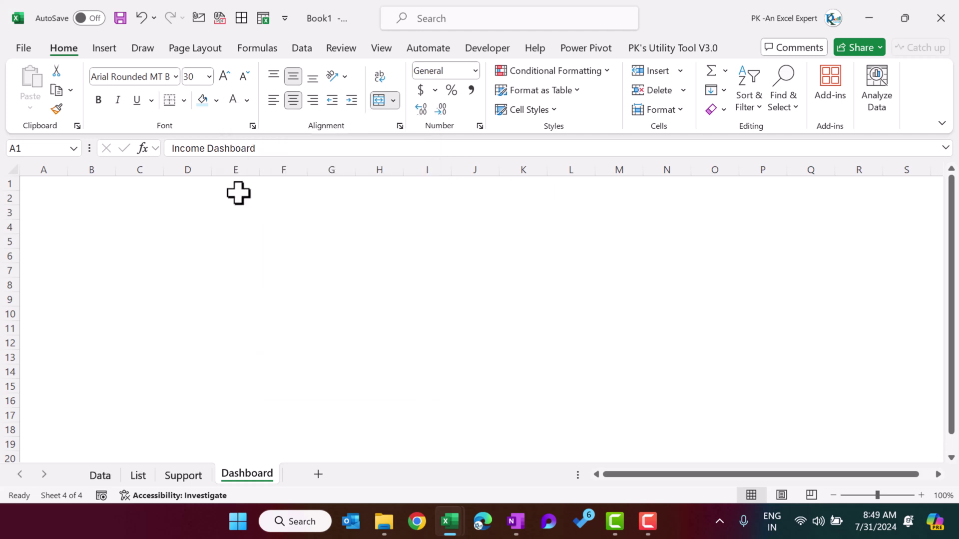
left_click(219, 102)
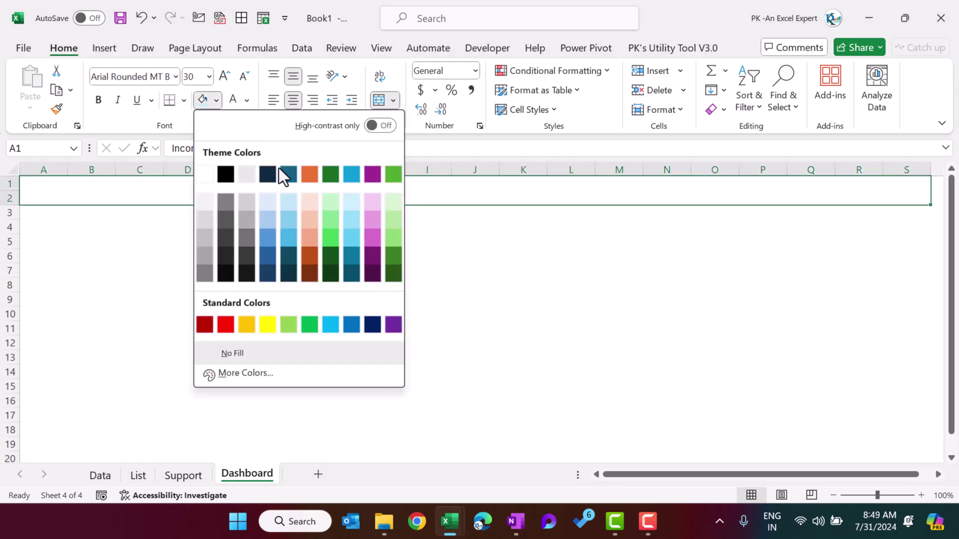
left_click(309, 272)
left_click(320, 243)
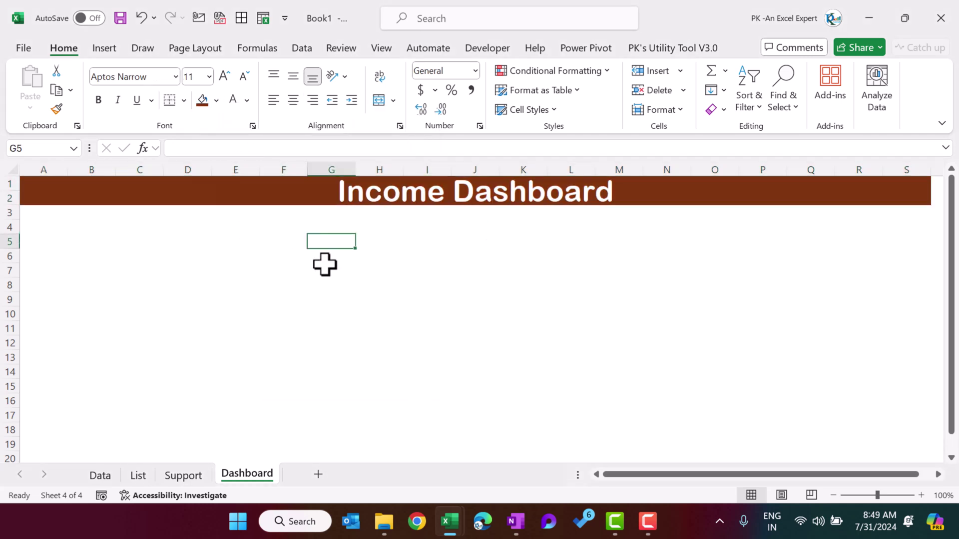
left_click(52, 232)
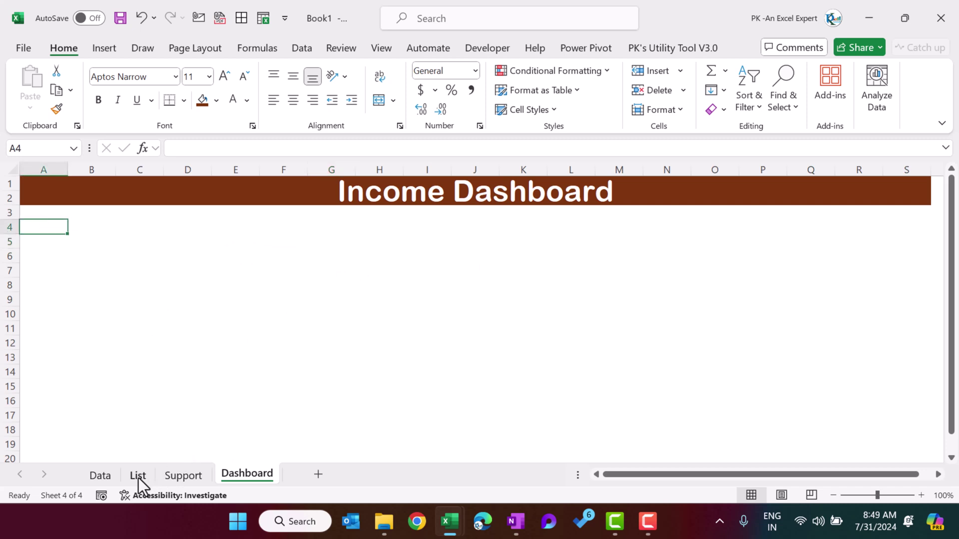
Insert slicers for Source, Category, Payment Method, Recurring, Received By and Month from the Source PivotTable on the Support sheet
left_click(193, 481)
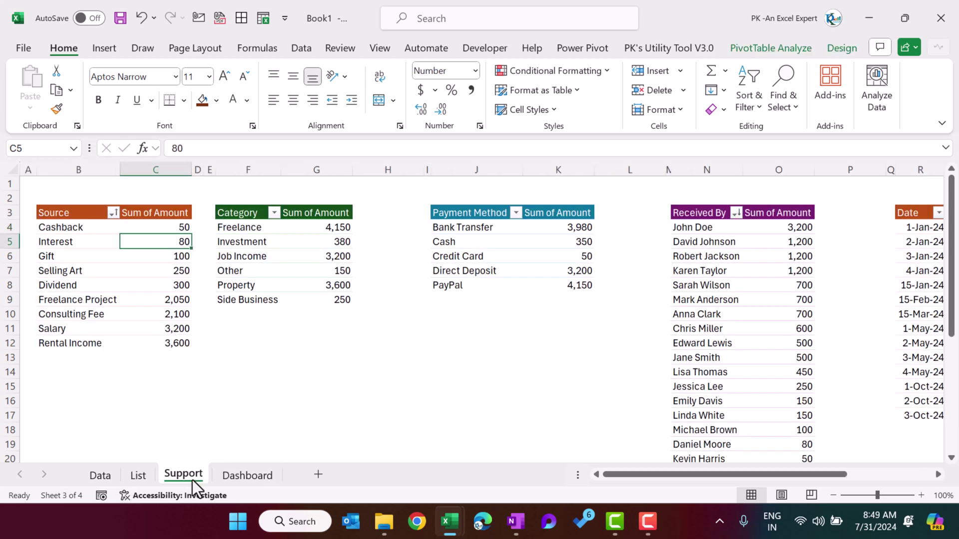
left_click(111, 54)
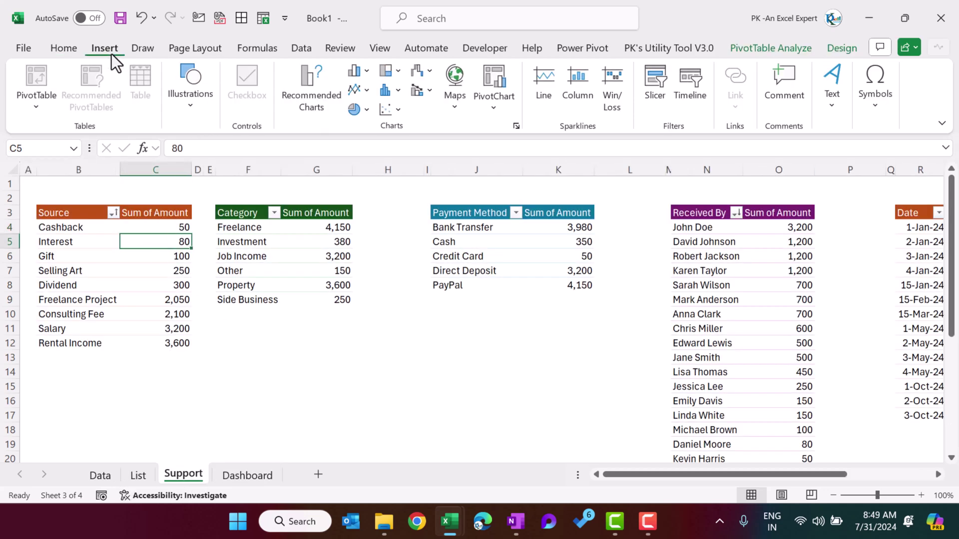
left_click(655, 88)
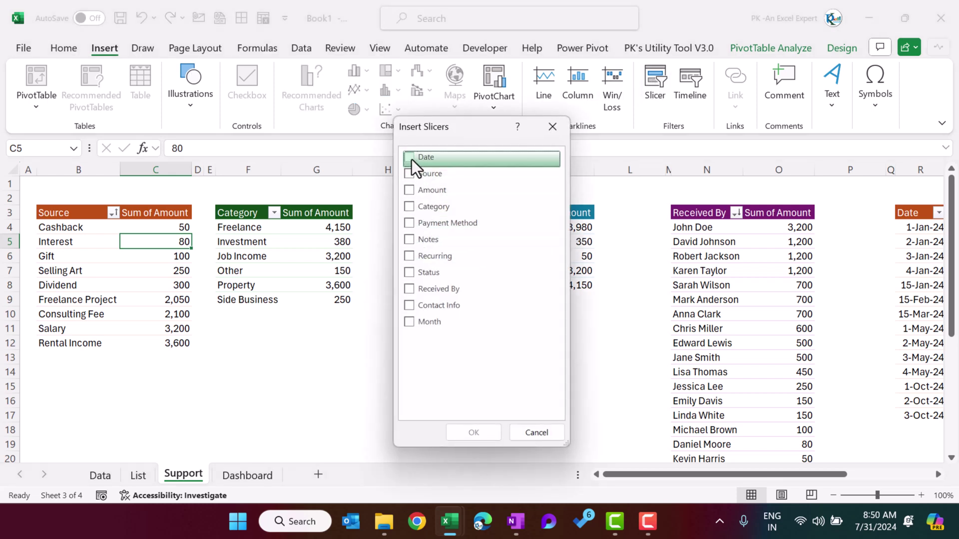
left_click(409, 322)
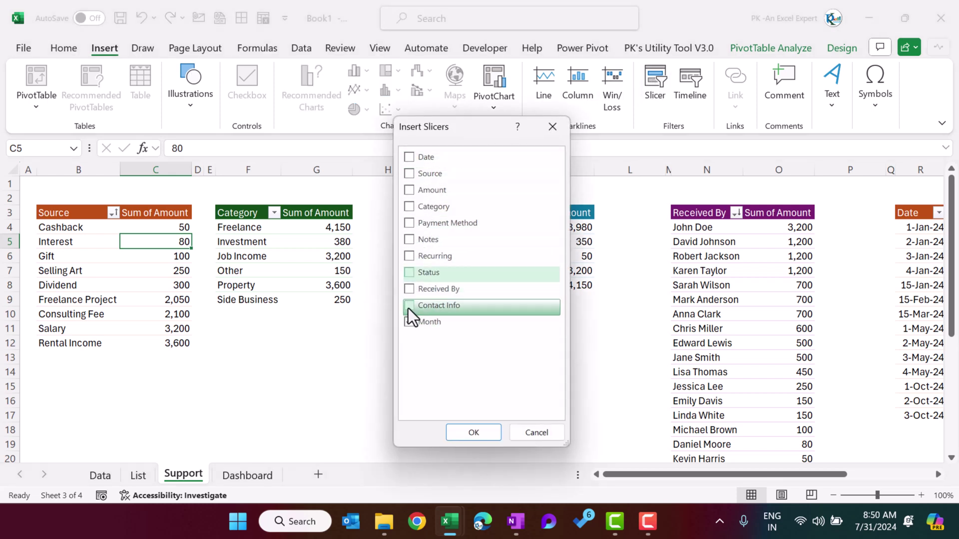
left_click(409, 289)
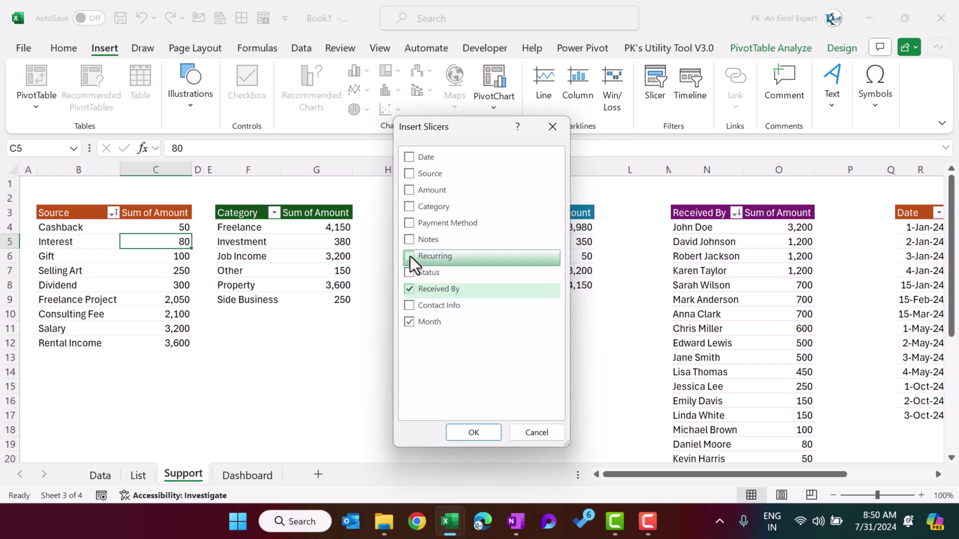
left_click(410, 256)
left_click(409, 224)
left_click(409, 207)
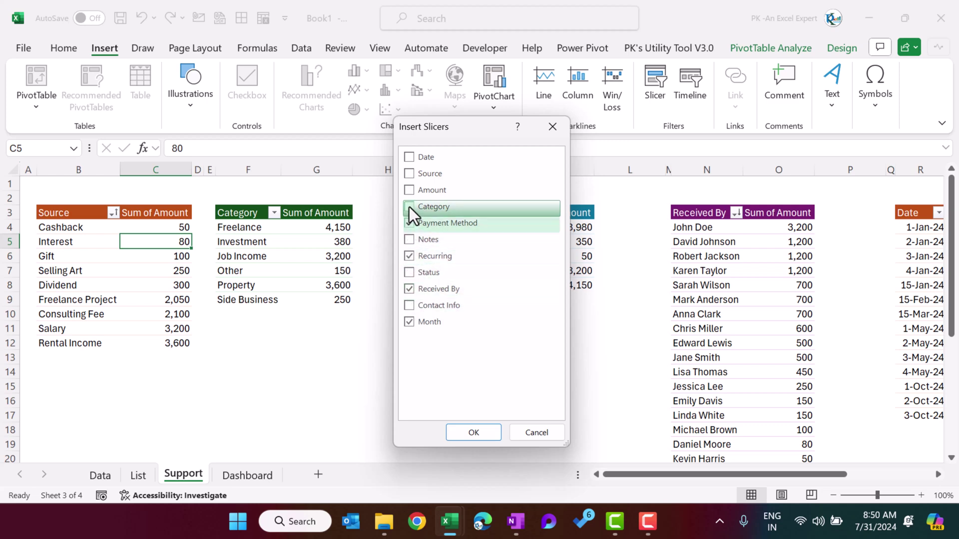
left_click(408, 175)
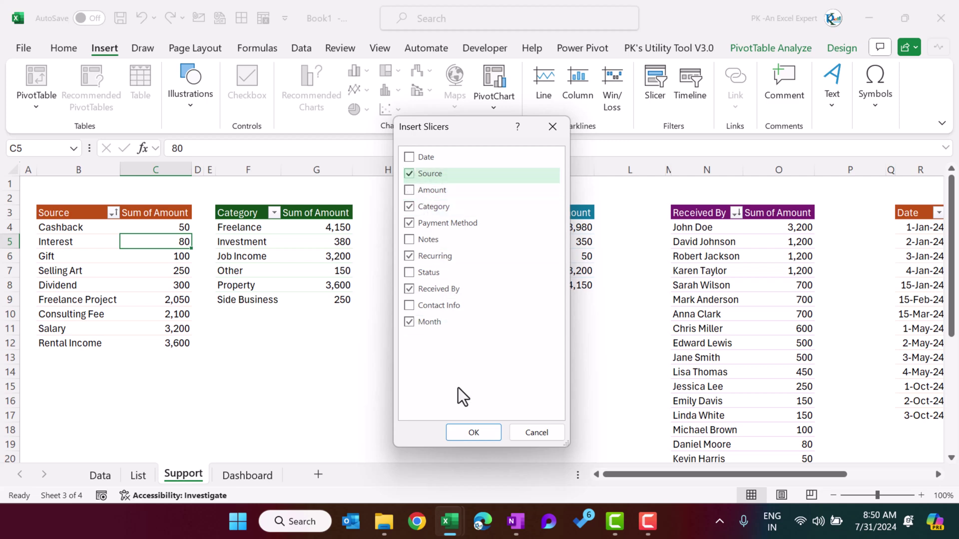
left_click(472, 433)
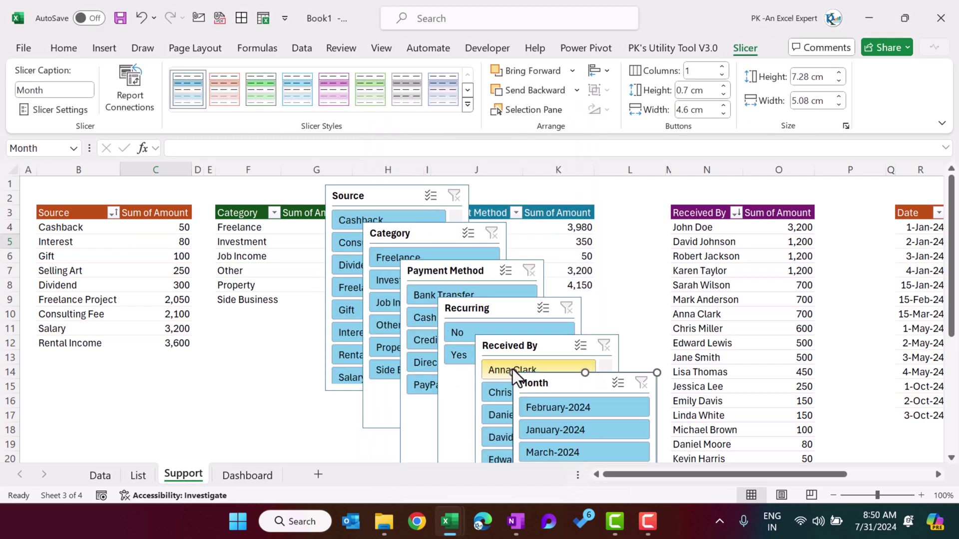
Move all six slicers together from the Support sheet to the Dashboard sheet, placing them below the title
left_click(525, 344, "ctrl")
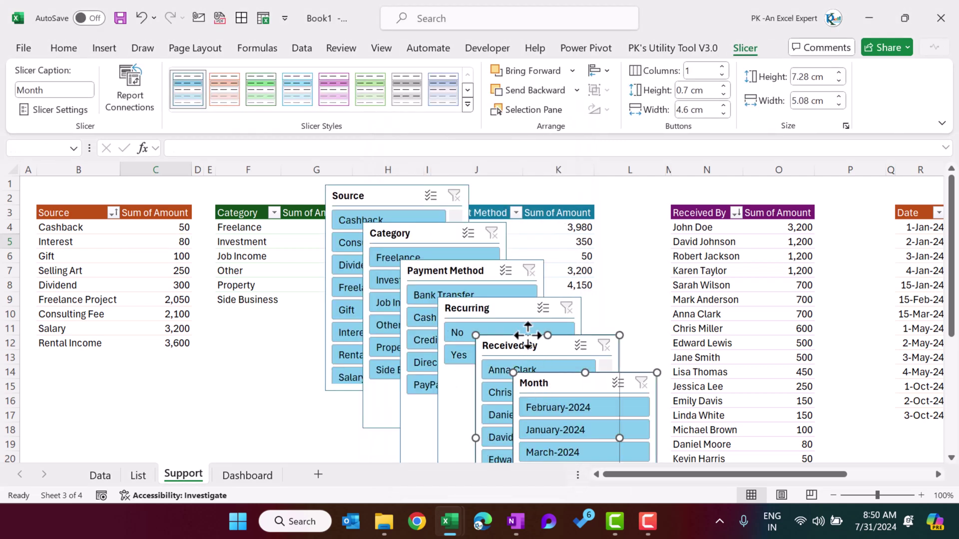
left_click(504, 309, "ctrl")
left_click(487, 271, "ctrl")
left_click(443, 242, "ctrl")
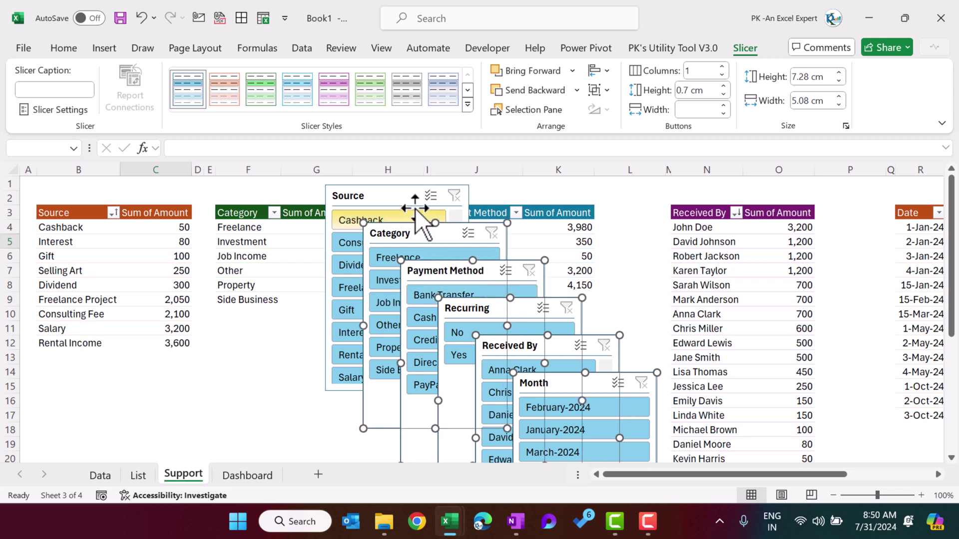
left_click(408, 191, "ctrl")
key("ctrl+x")
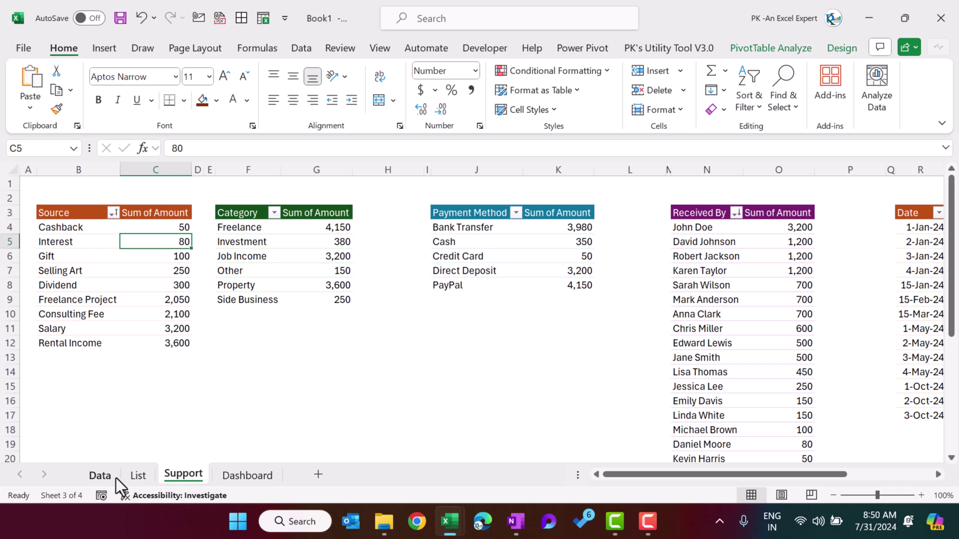
left_click(235, 476)
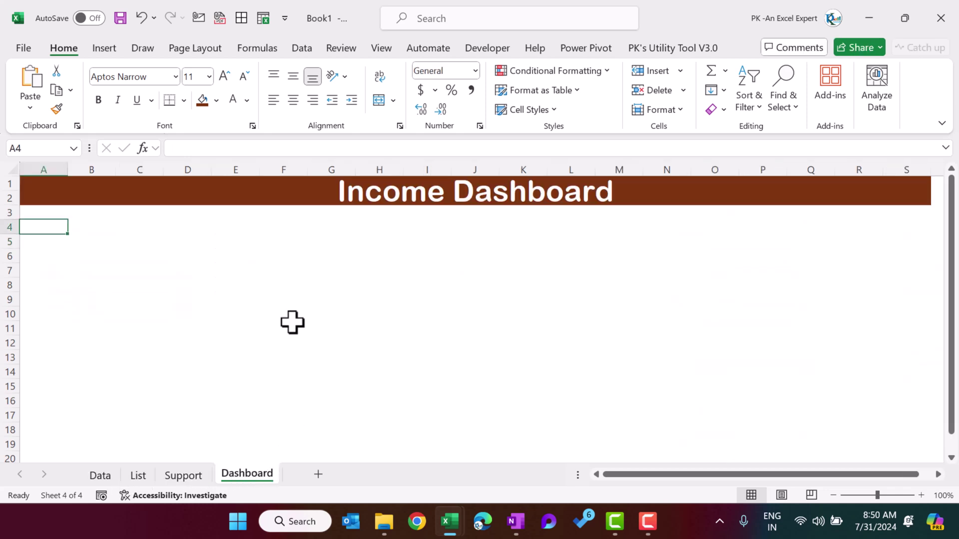
key("ctrl+v")
left_click_drag(77, 223, 312, 234)
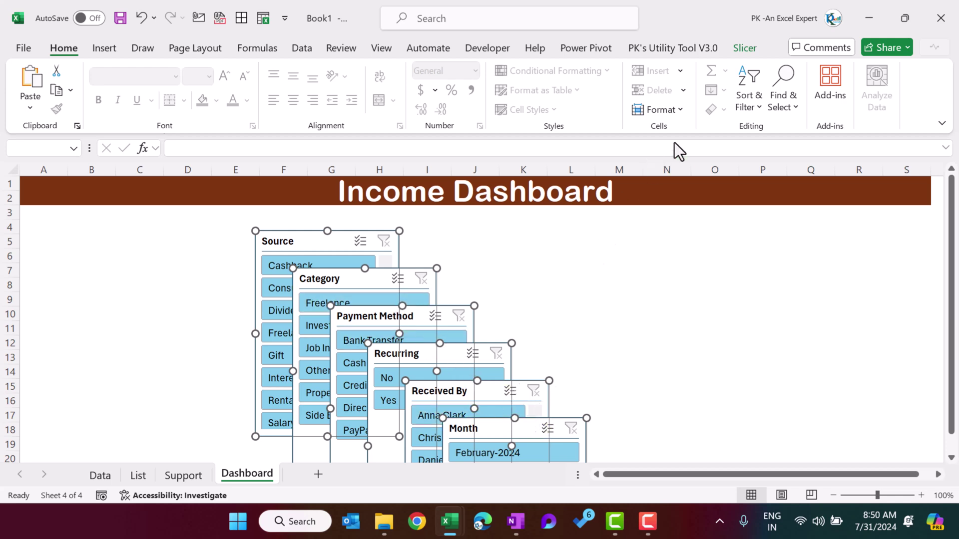
Apply the light orange slicer style to all six selected slicers
left_click(745, 48)
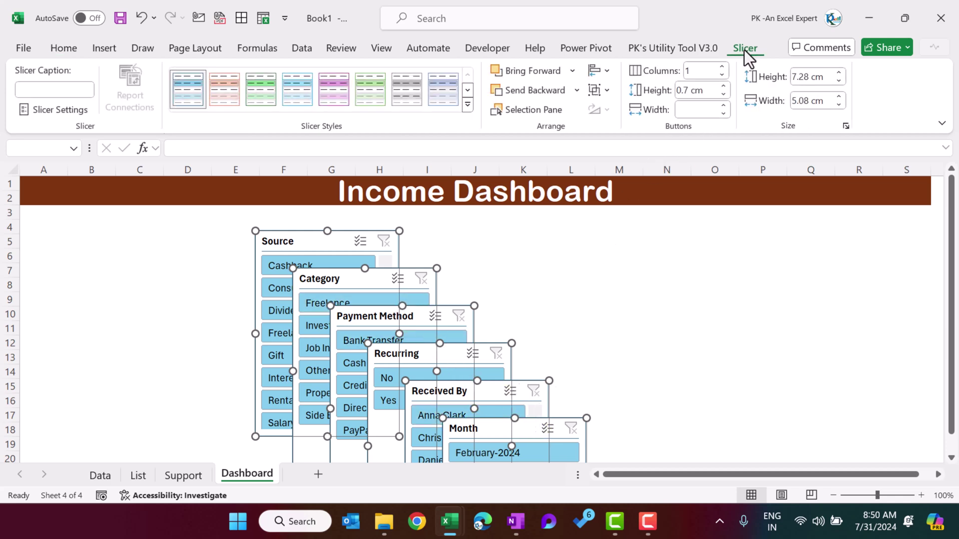
left_click(466, 105)
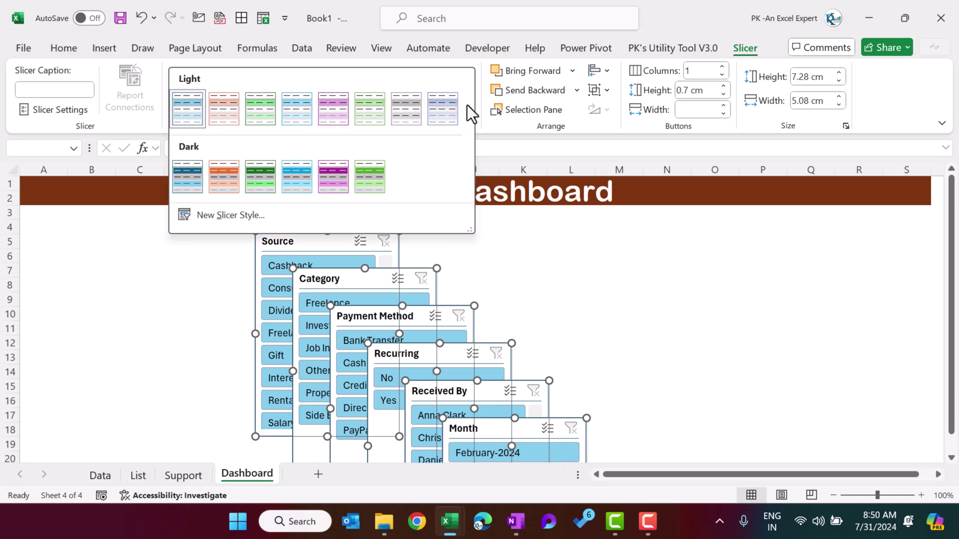
left_click(231, 110)
Set all six slicers to hide items with no data
right_click(279, 240)
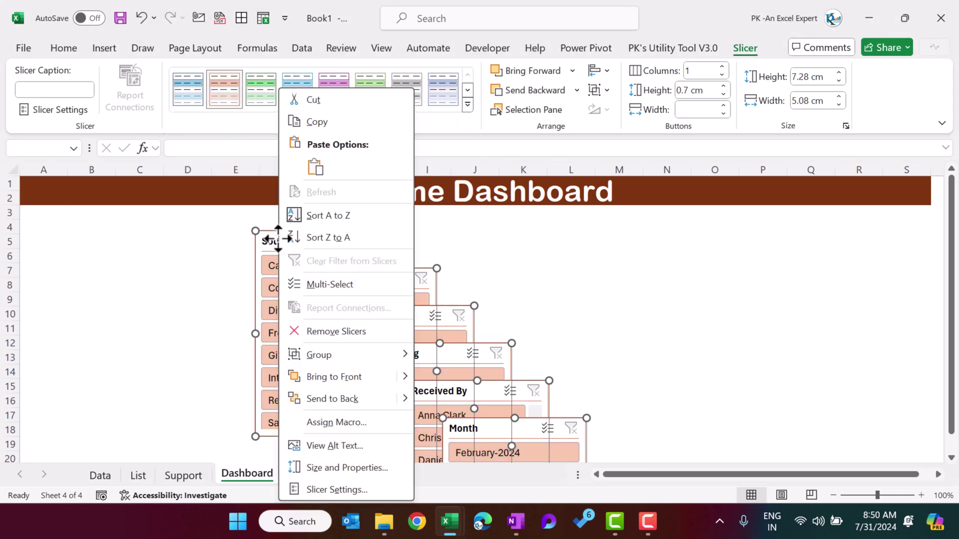
left_click(338, 490)
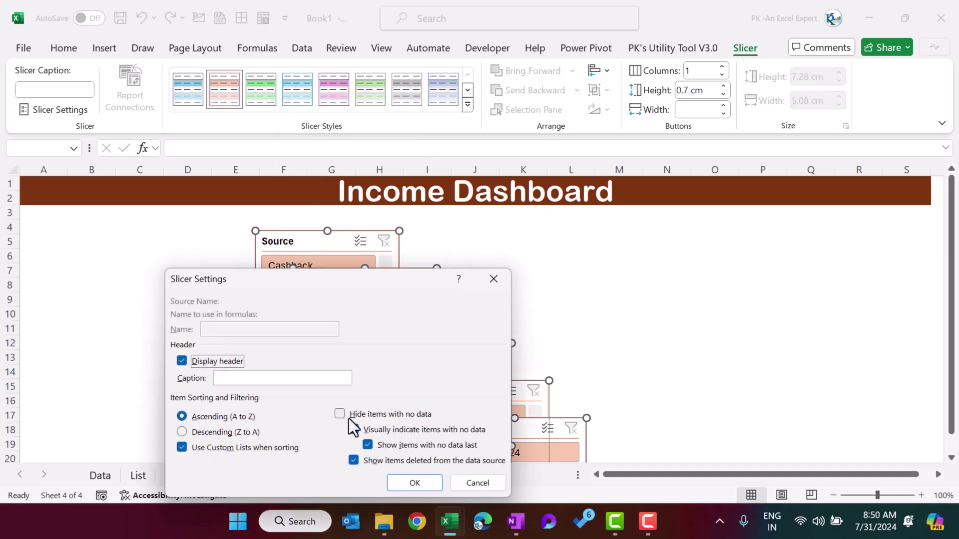
left_click(349, 417)
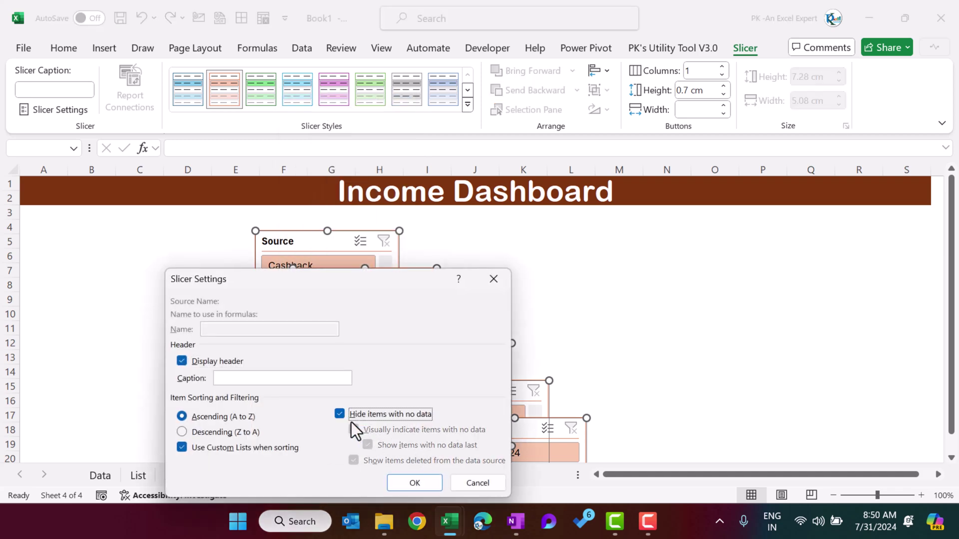
left_click(413, 480)
left_click(530, 296)
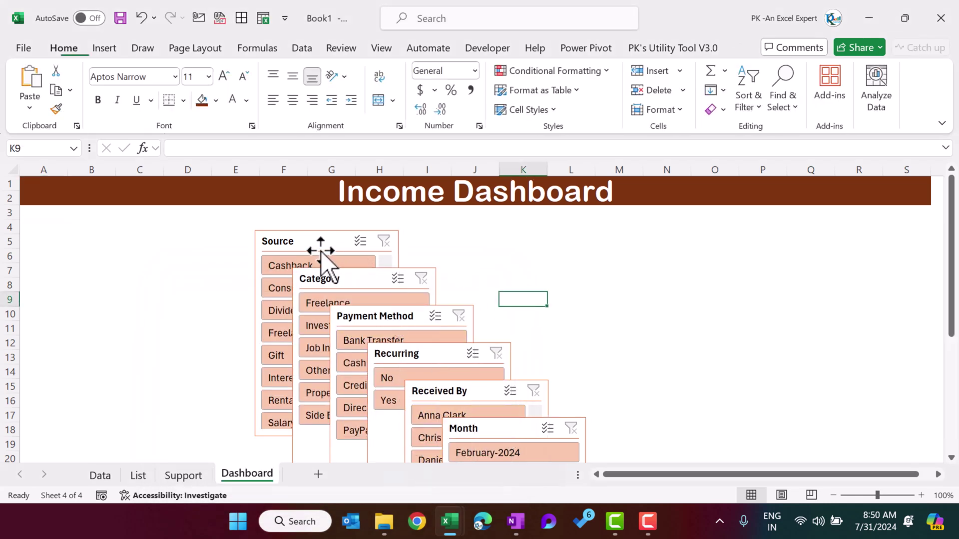
Arrange the slicers below the title: Source over columns A–C, Category separated from the stack, and Recurring above Payment Method over columns Q–S
left_click_drag(314, 245, 81, 226)
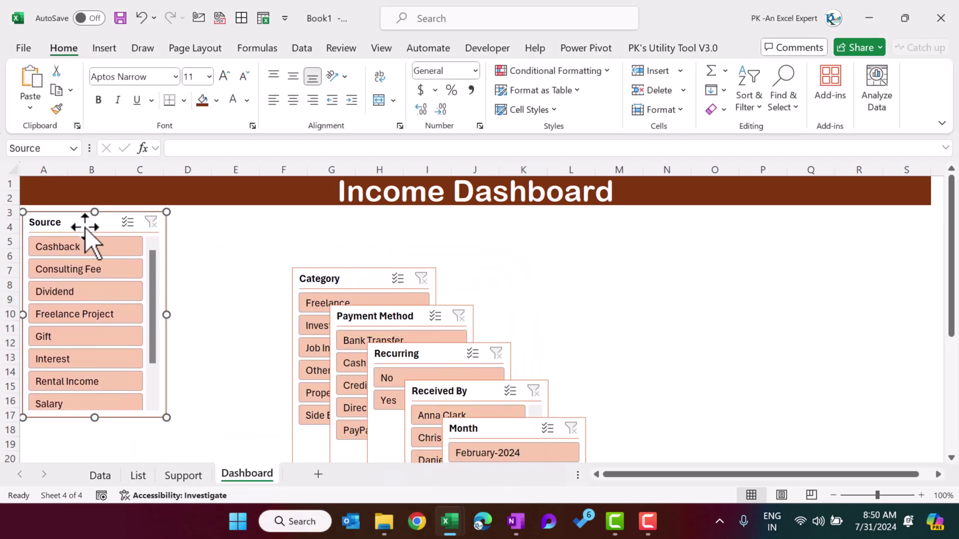
left_click_drag(332, 280, 258, 235)
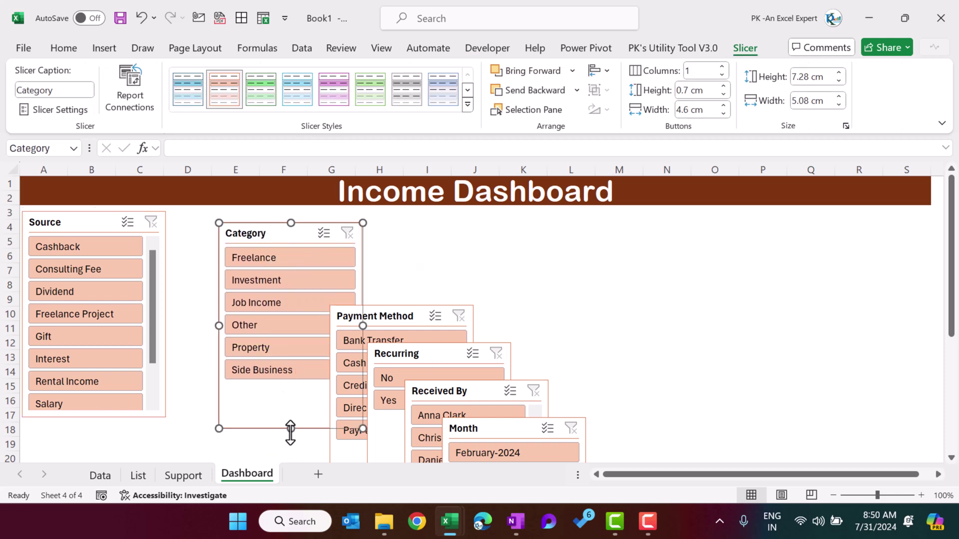
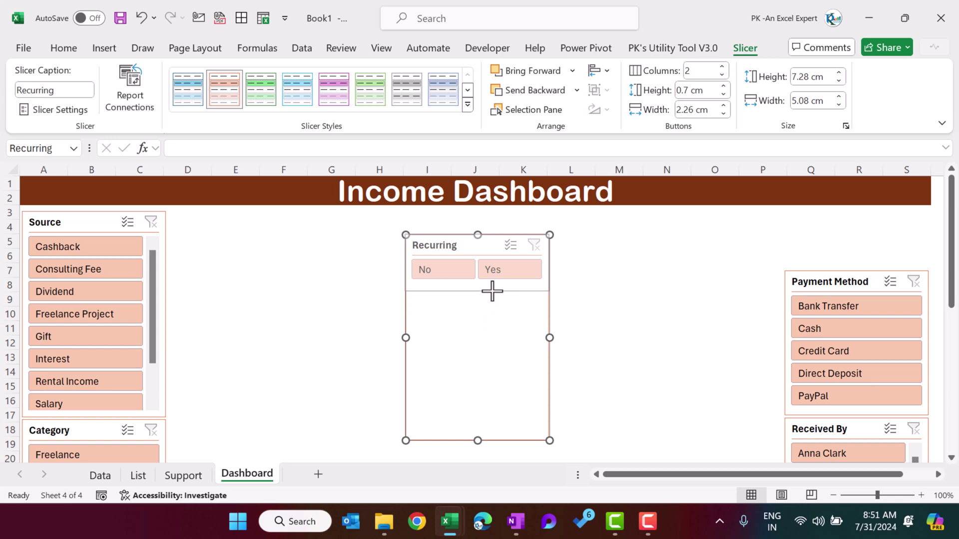
left_click_drag(471, 246, 849, 223)
left_click(686, 240)
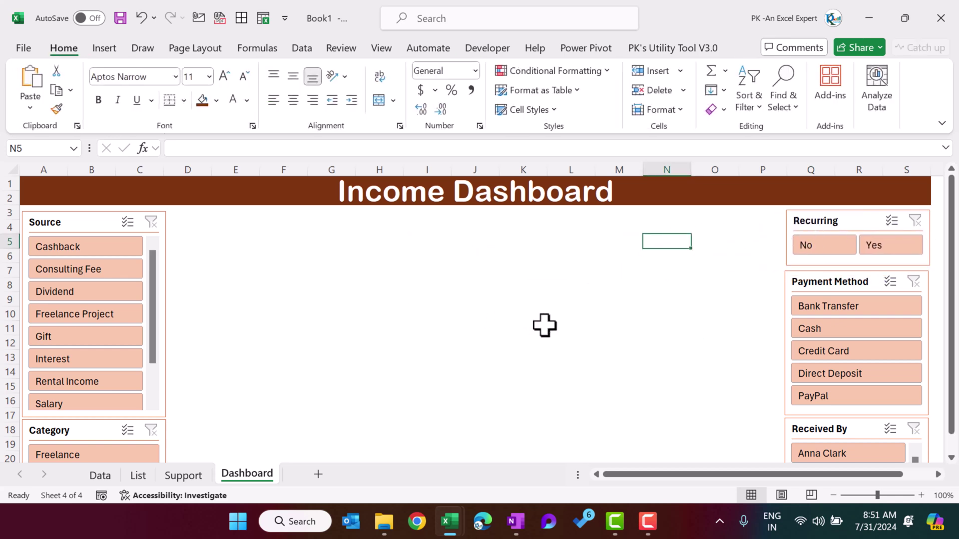
Insert a 2-D clustered bar PivotChart from the Source PivotTable on the Support sheet
left_click(182, 476)
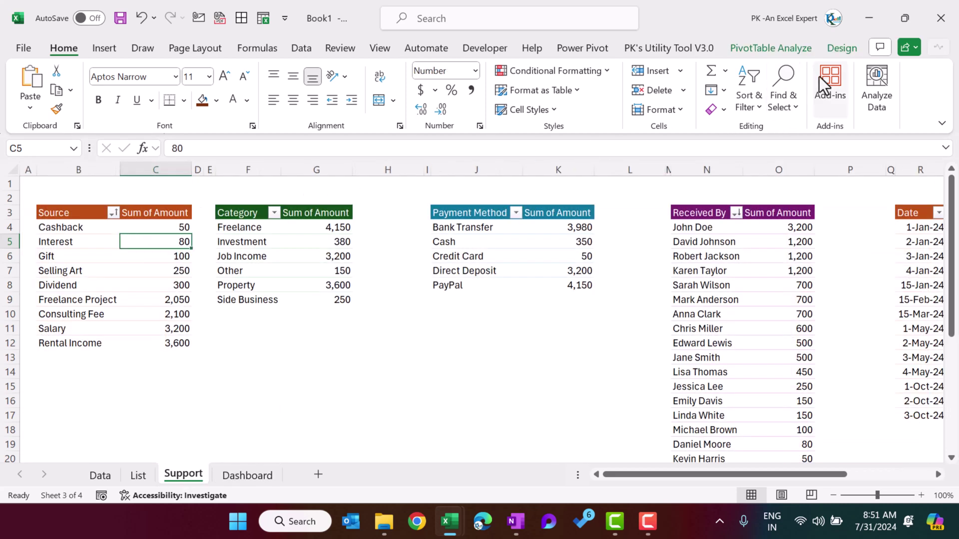
left_click(103, 54)
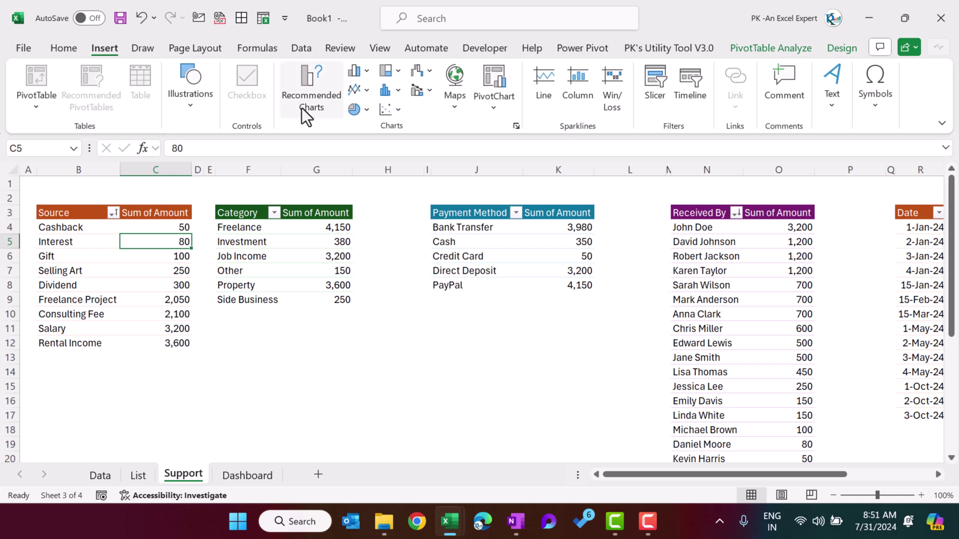
left_click(368, 72)
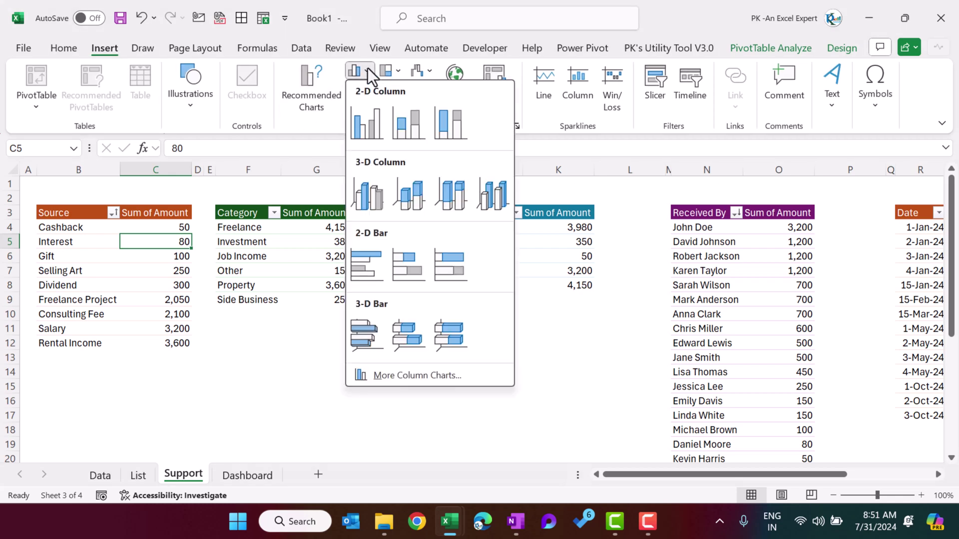
left_click(374, 267)
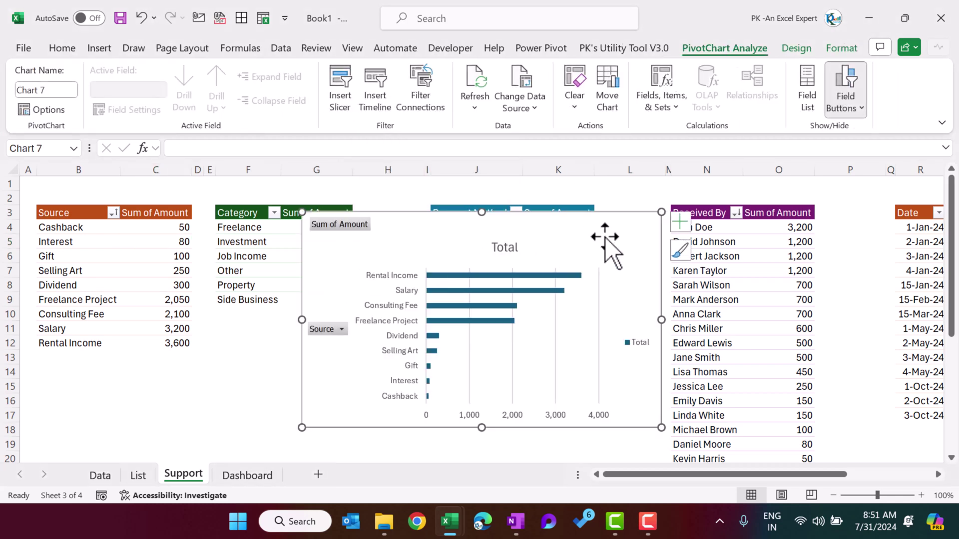
Hide all field buttons on the Source PivotChart and delete its legend
left_click(849, 112)
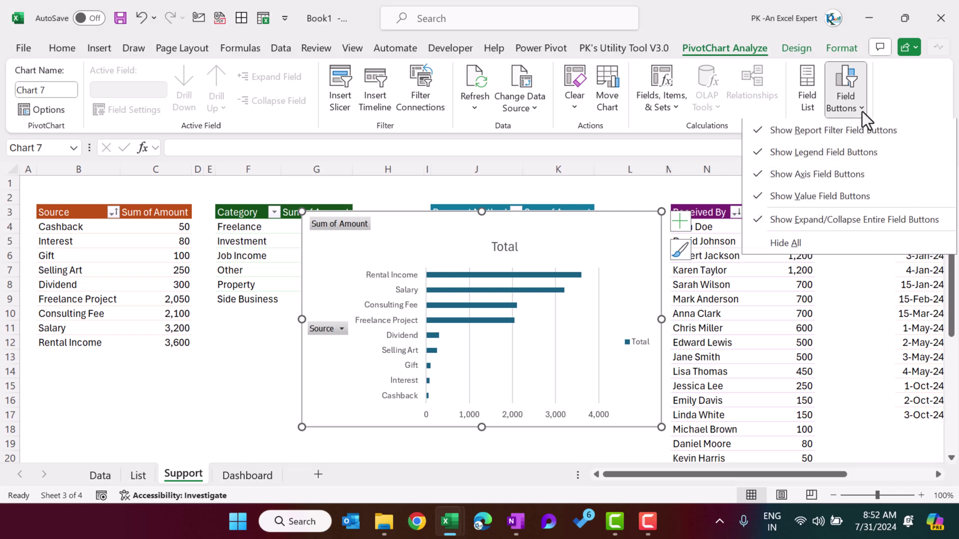
left_click(795, 243)
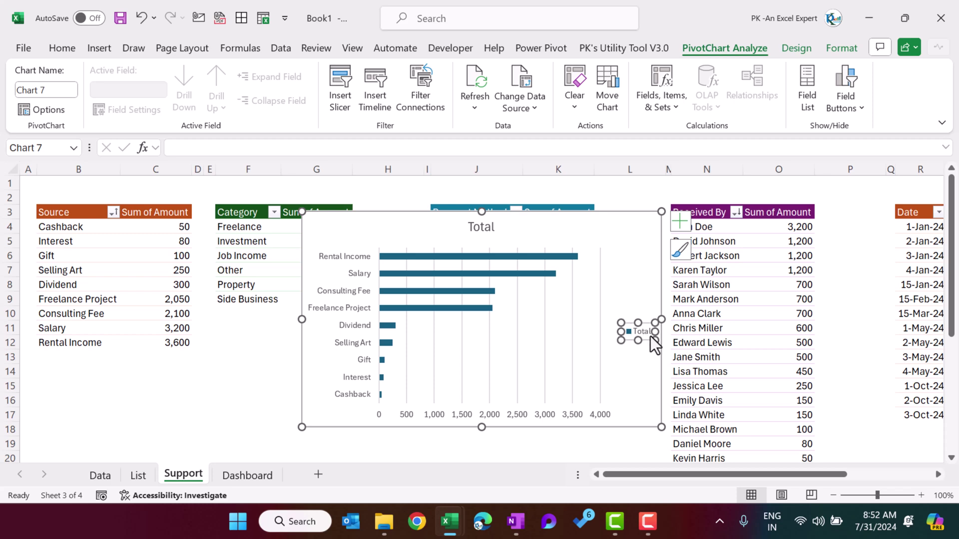
key("Delete")
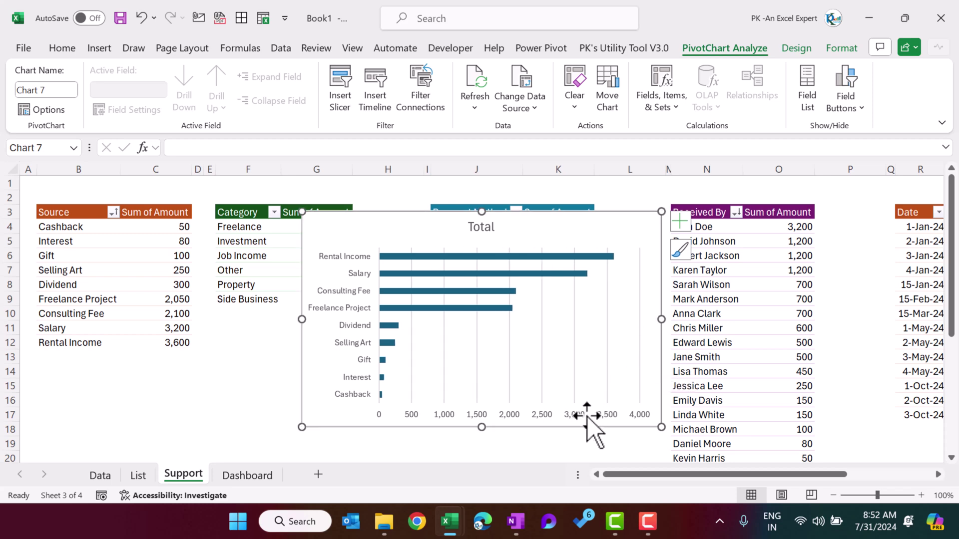
Remove the horizontal value axis and the vertical gridlines from the Source PivotChart
key("Delete")
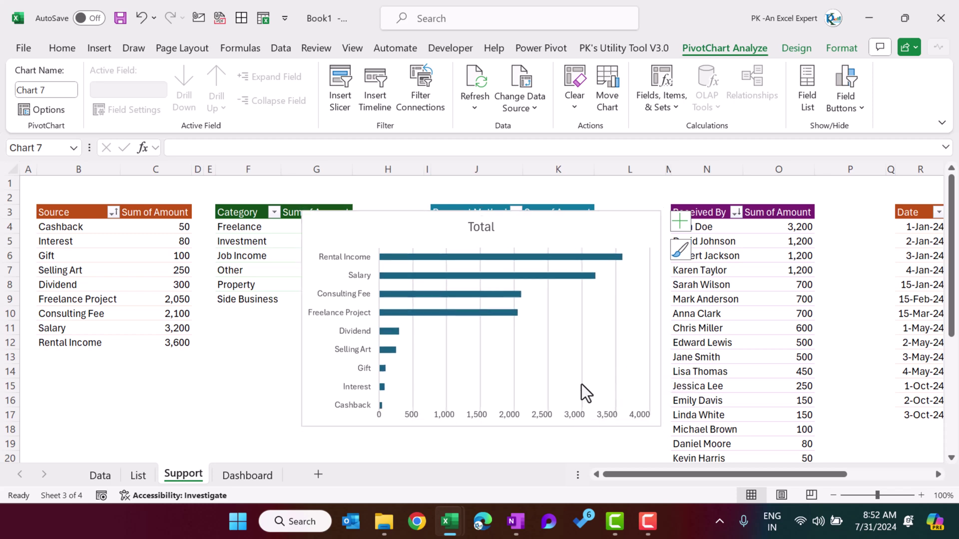
left_click(583, 355)
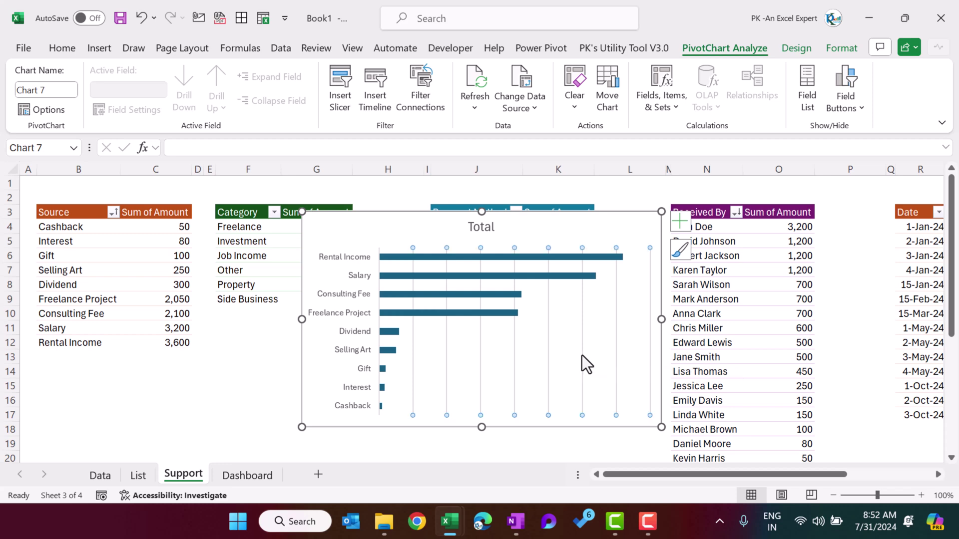
left_click(681, 223)
left_click(713, 338)
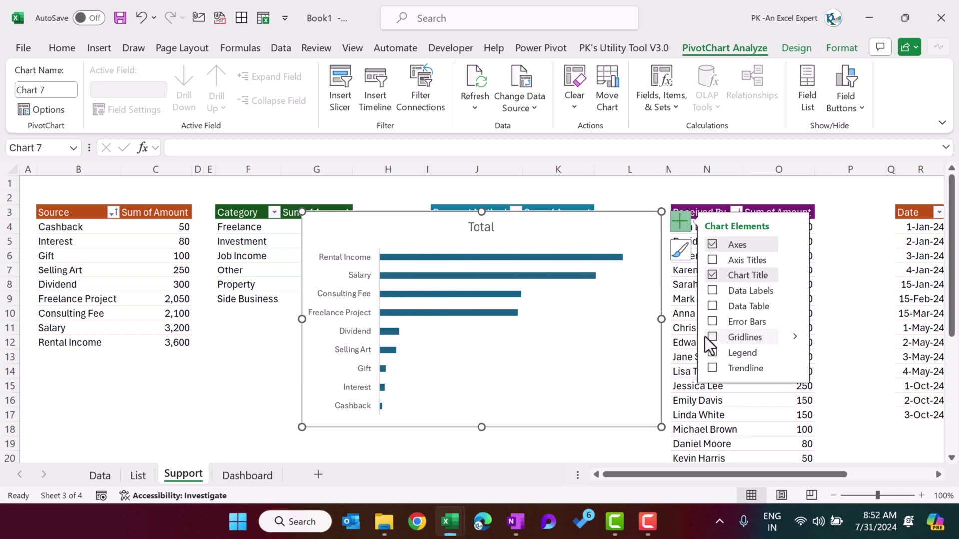
Thicken the bars of the Source chart by setting the series gap width to 72%
right_click(515, 256)
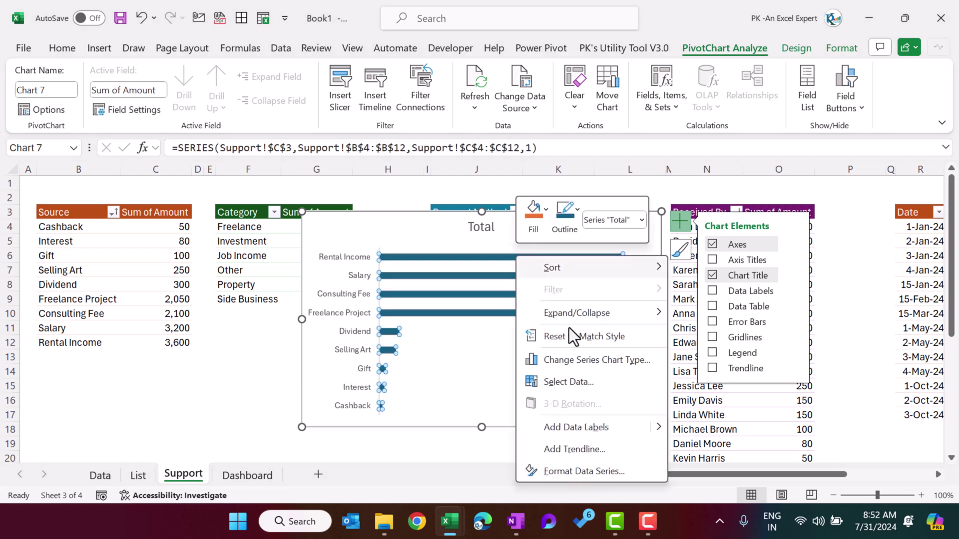
left_click(583, 471)
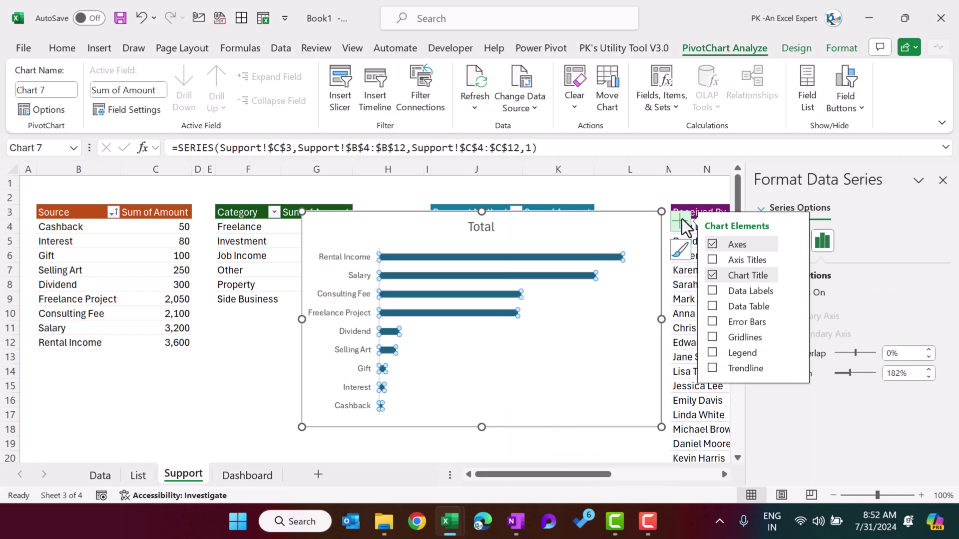
left_click(797, 324)
left_click_drag(850, 374, 840, 375)
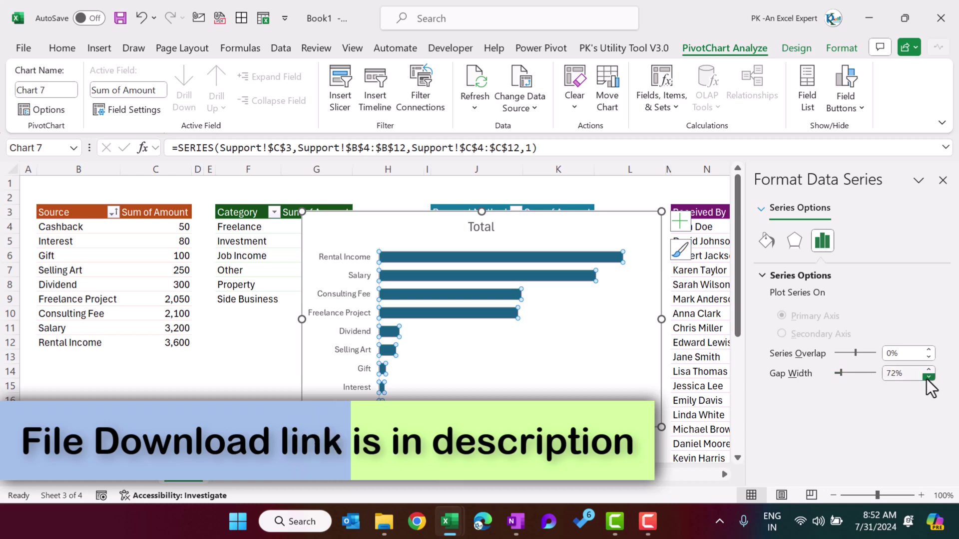
left_click(606, 332)
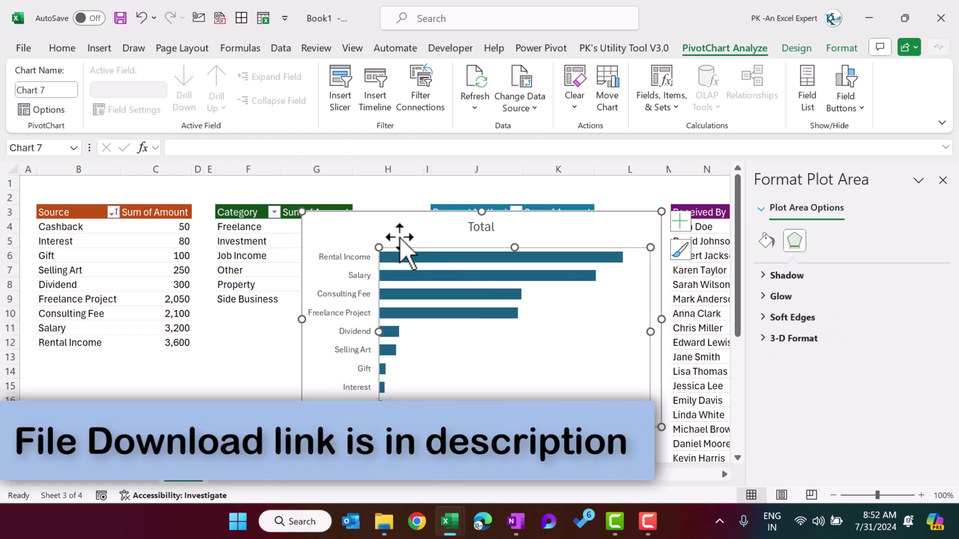
Move the Source chart from the Support sheet to the Dashboard sheet and shrink it to about columns G–L, rows 3–16, below the title
left_click(357, 263)
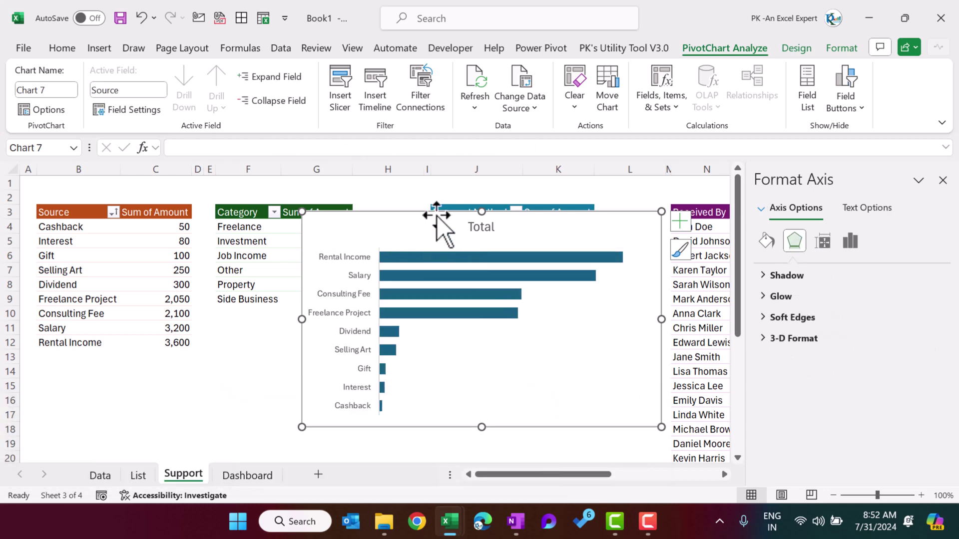
left_click(437, 220)
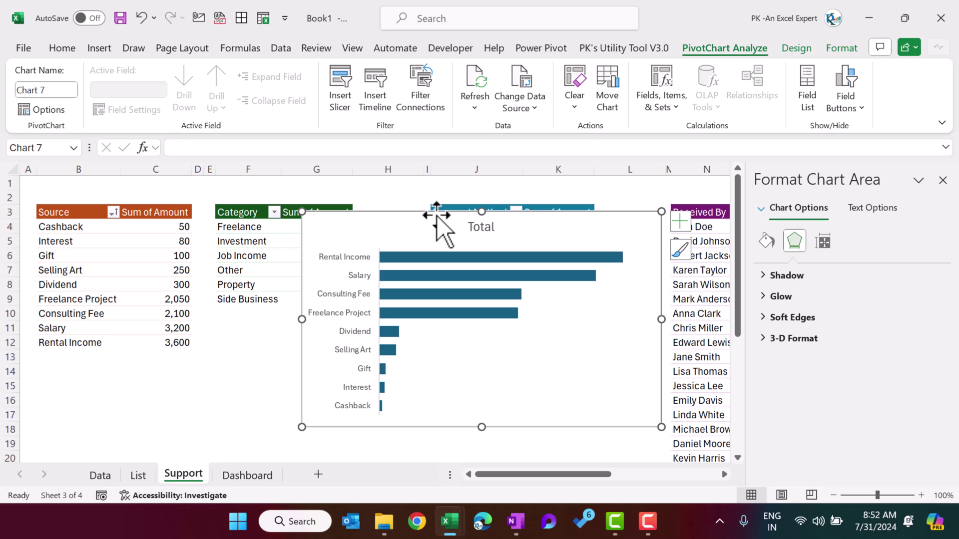
key("Delete")
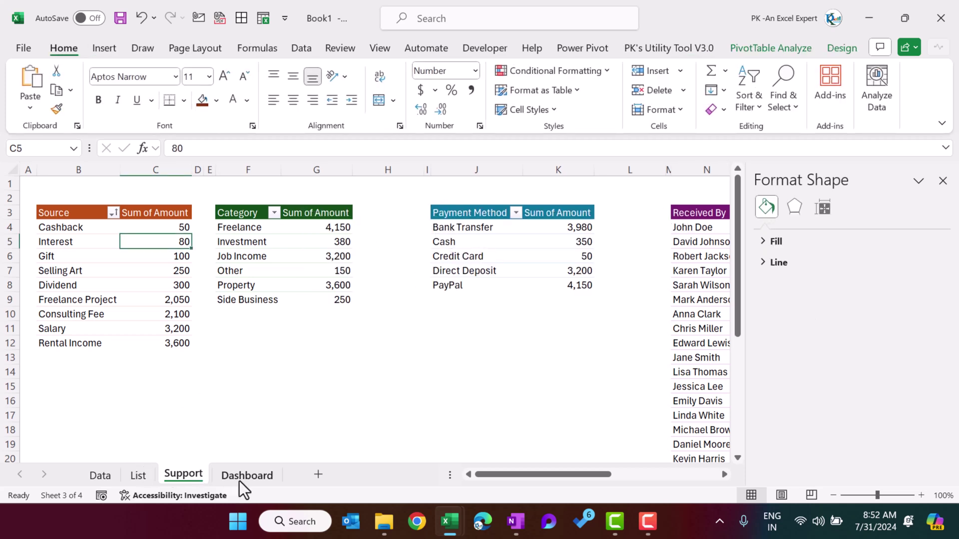
left_click(240, 476)
left_click(278, 310)
key("ctrl+v")
left_click_drag(377, 310, 394, 223)
left_click_drag(636, 436, 539, 387)
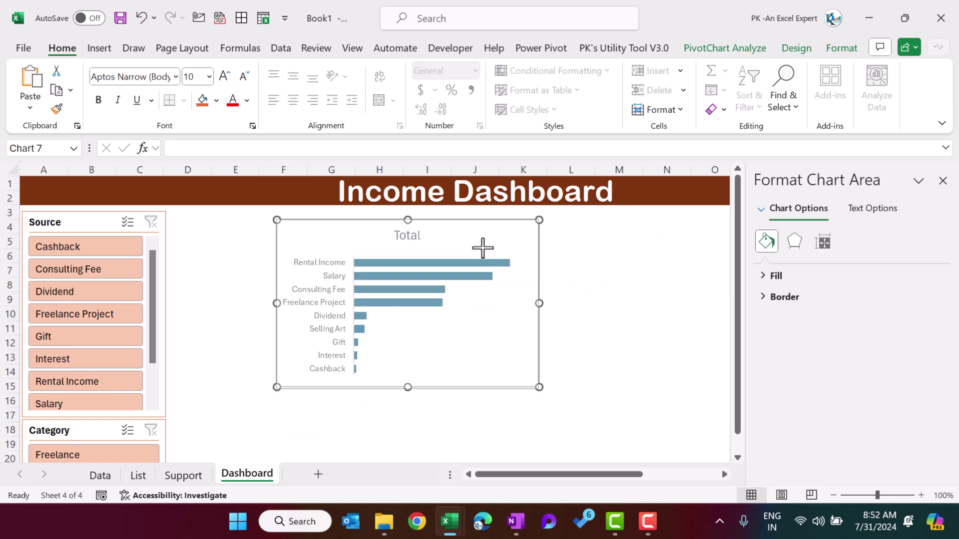
Change the chart title to "Total Amount by Source"
left_click(462, 225)
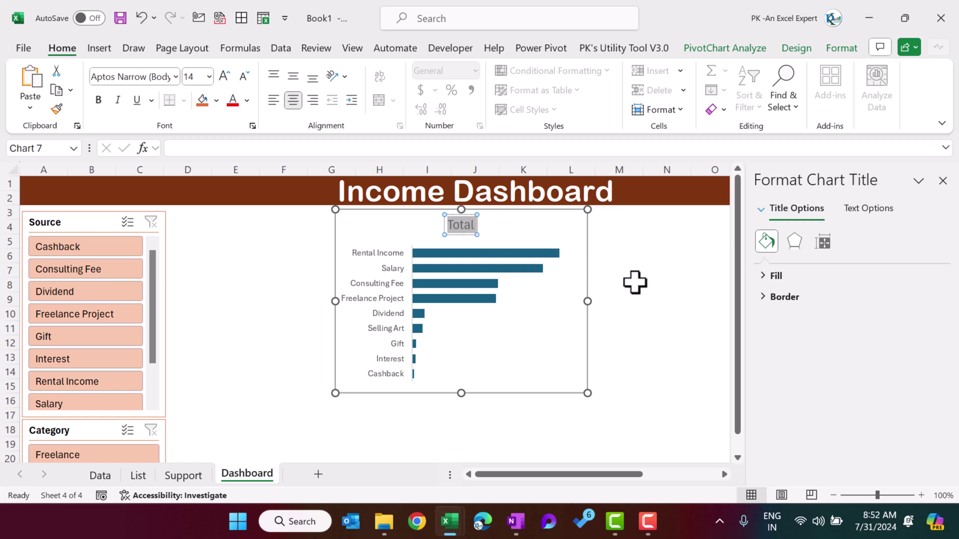
type("Amount by Source")
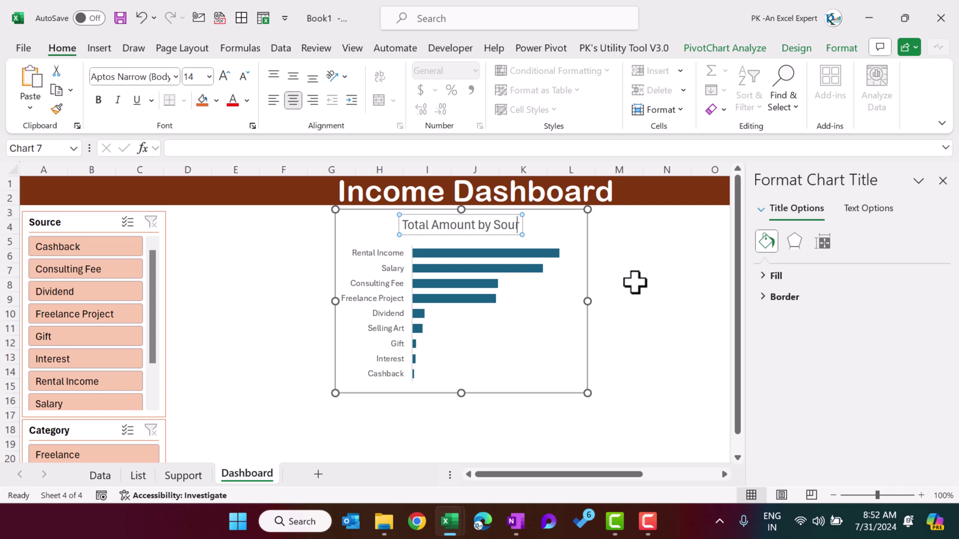
left_click(499, 235)
Format the chart title as bold black text at size 11 and make the category axis labels bold and black
left_click(247, 101)
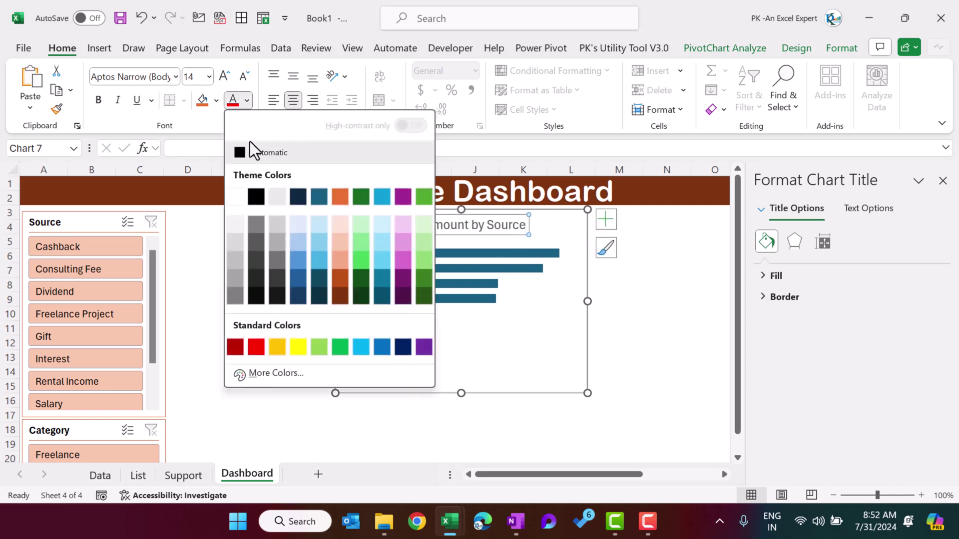
left_click(255, 198)
left_click(240, 78)
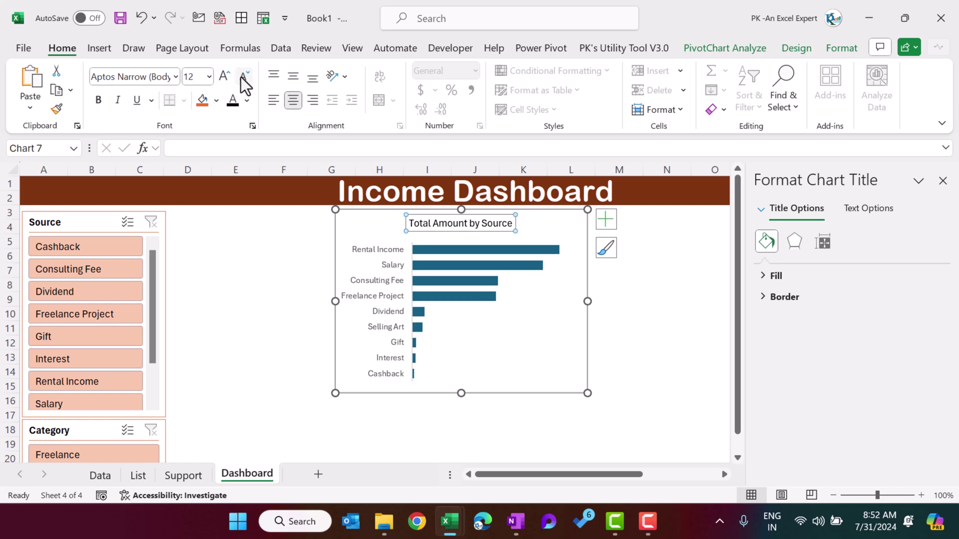
left_click(105, 99)
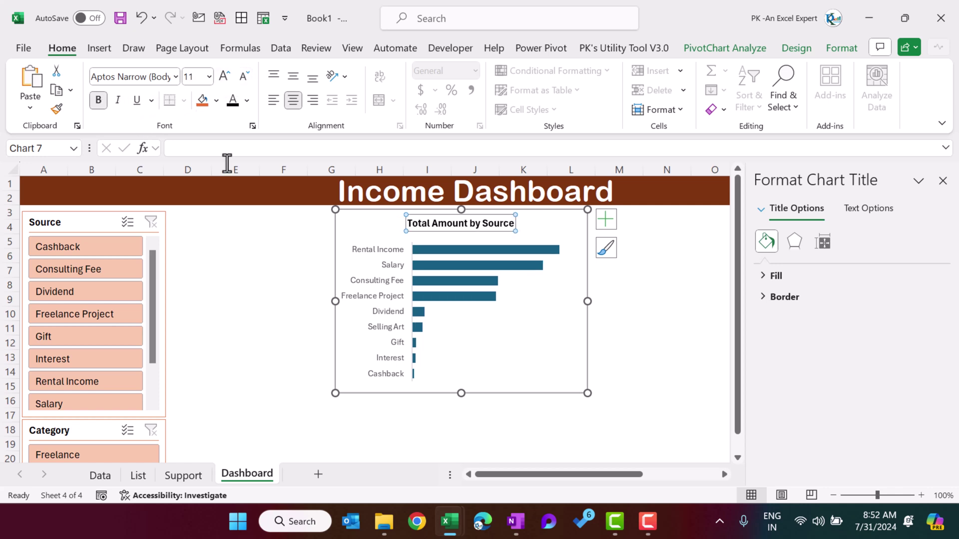
left_click(392, 257)
left_click(98, 100)
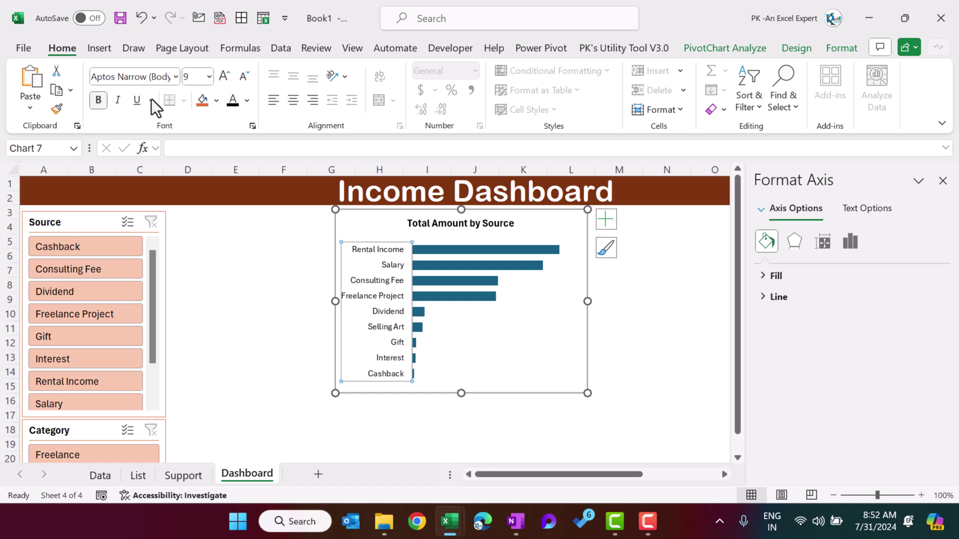
Set the fill of the chart's bars to vary colors by point
left_click(529, 250)
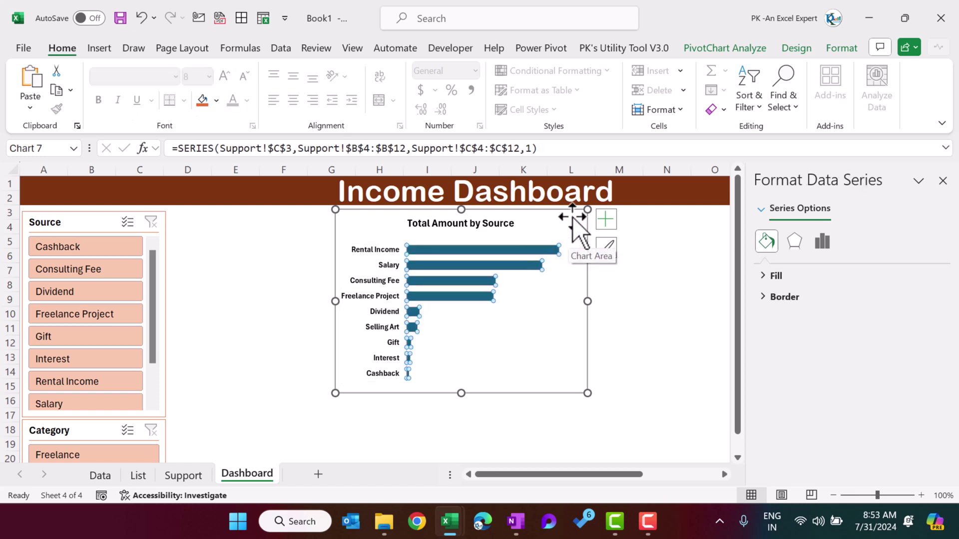
right_click(536, 251)
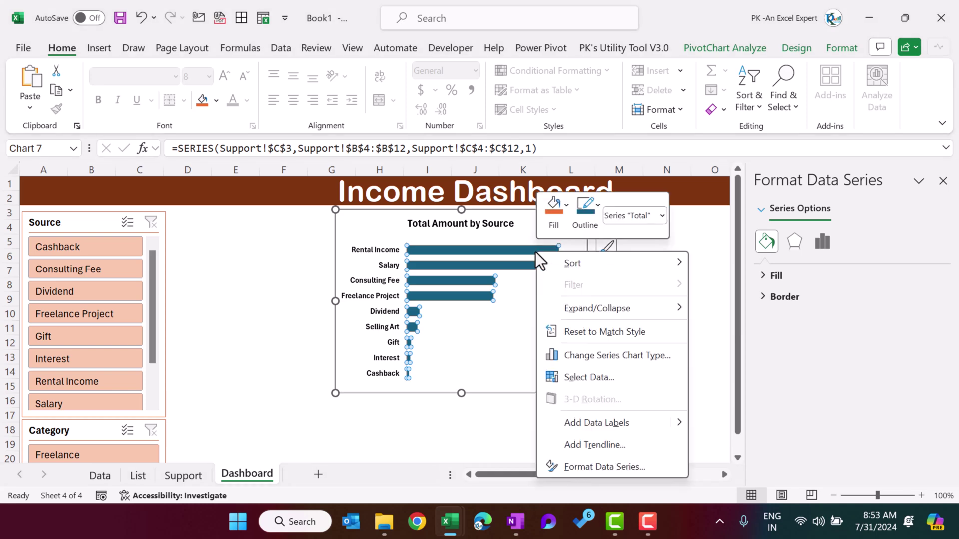
left_click(605, 467)
left_click(768, 244)
left_click(777, 278)
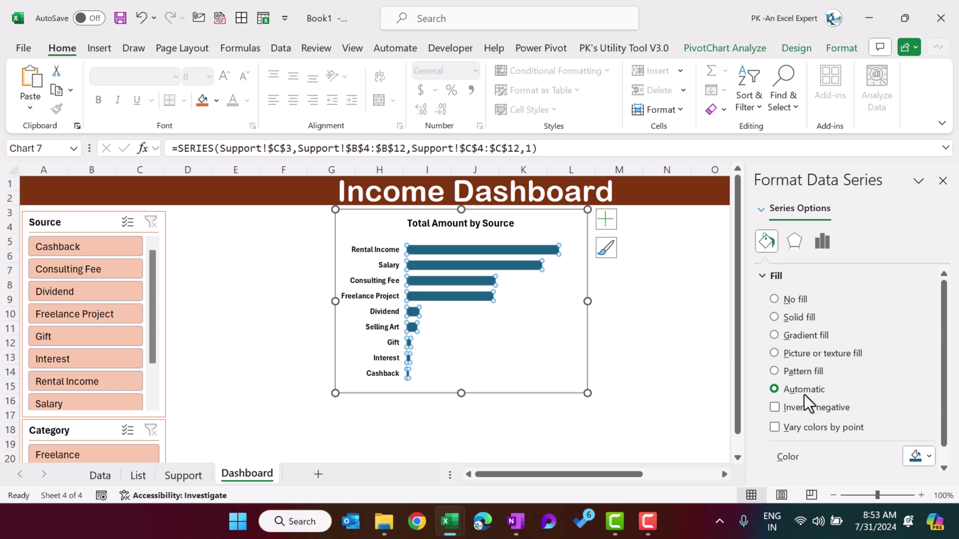
left_click(775, 428)
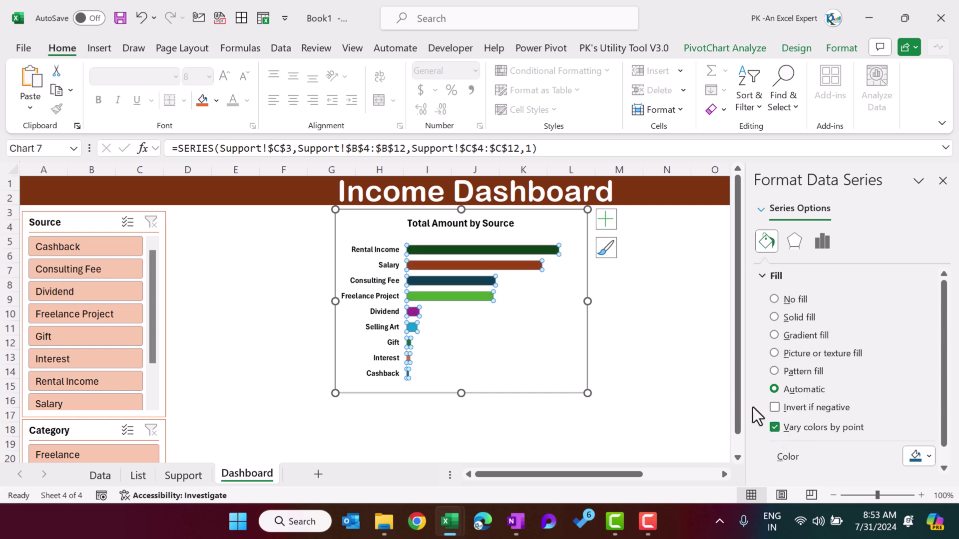
Apply the monochromatic orange palette running from light to dark to the Source chart
left_click(798, 50)
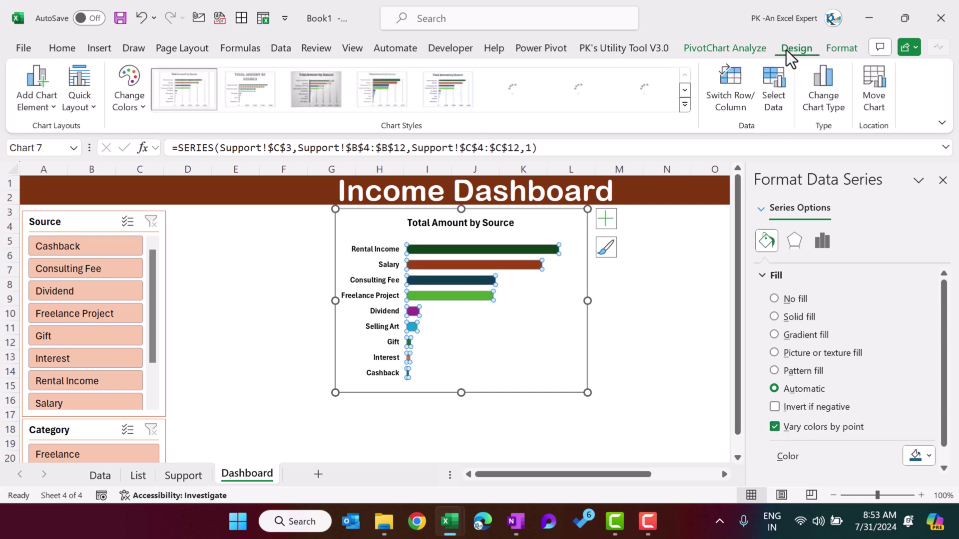
left_click(131, 109)
scroll(178, 318, "down", 3)
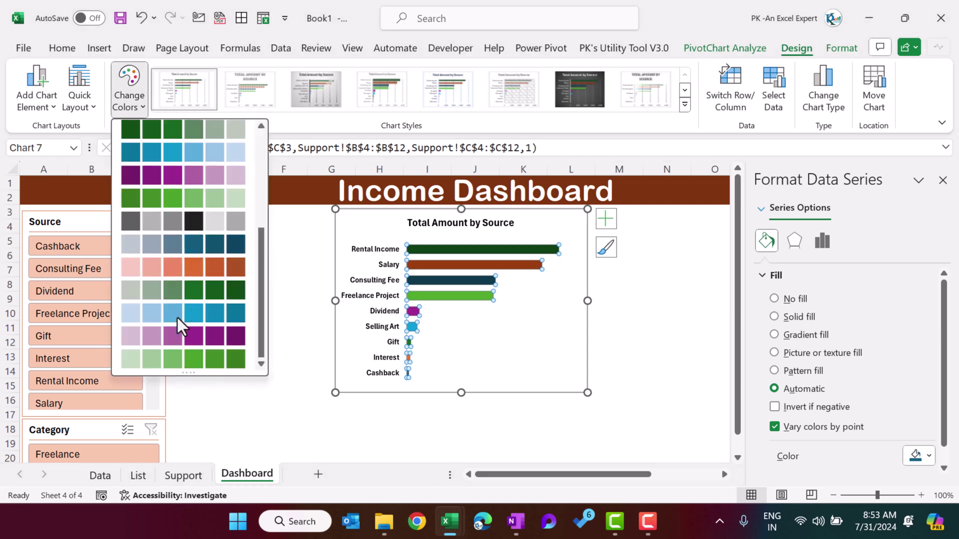
left_click(223, 274)
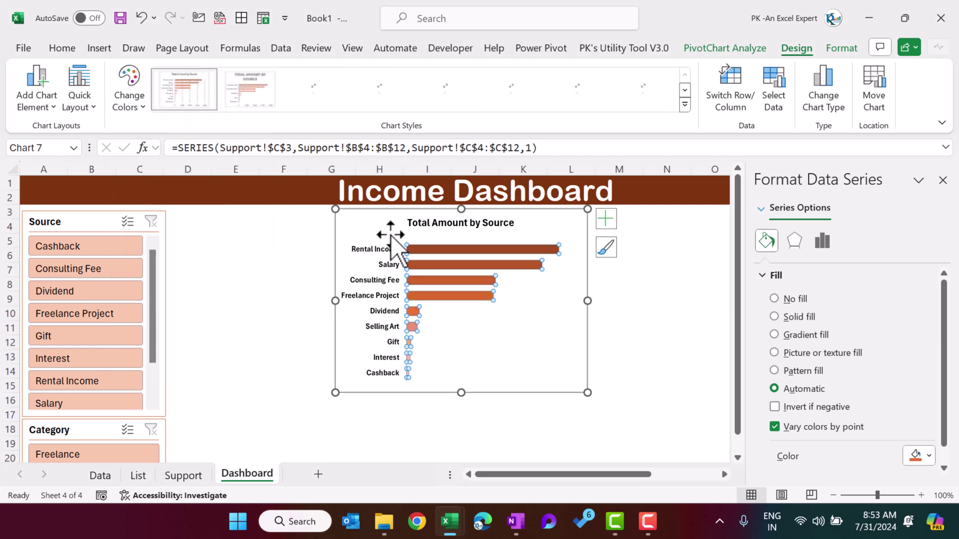
Add data labels to the bars of the Total Amount by Source chart
left_click(559, 227)
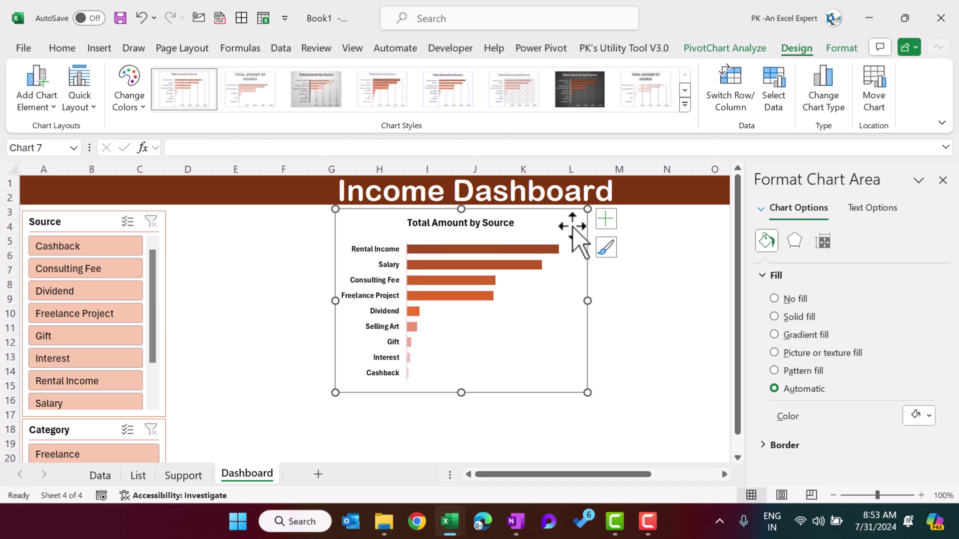
left_click(605, 226)
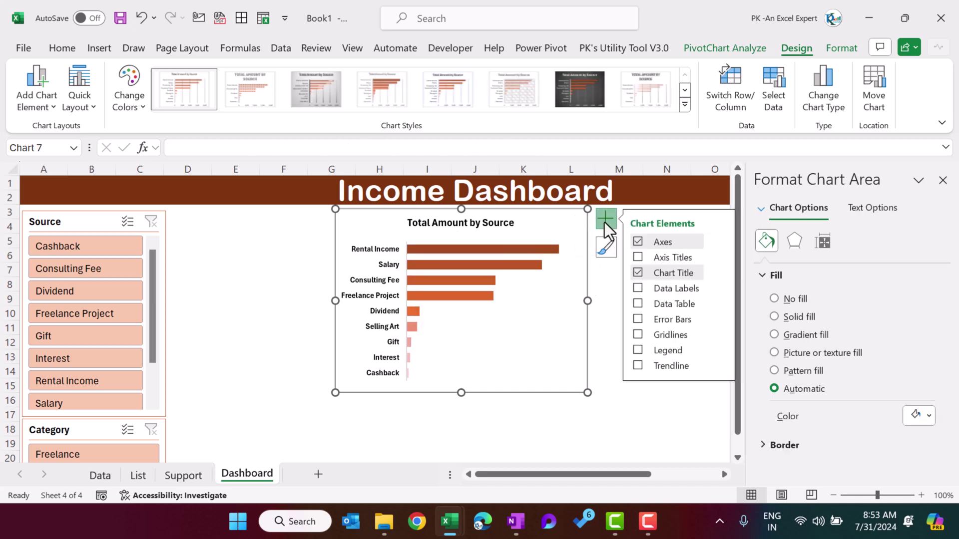
left_click(637, 288)
left_click(604, 310)
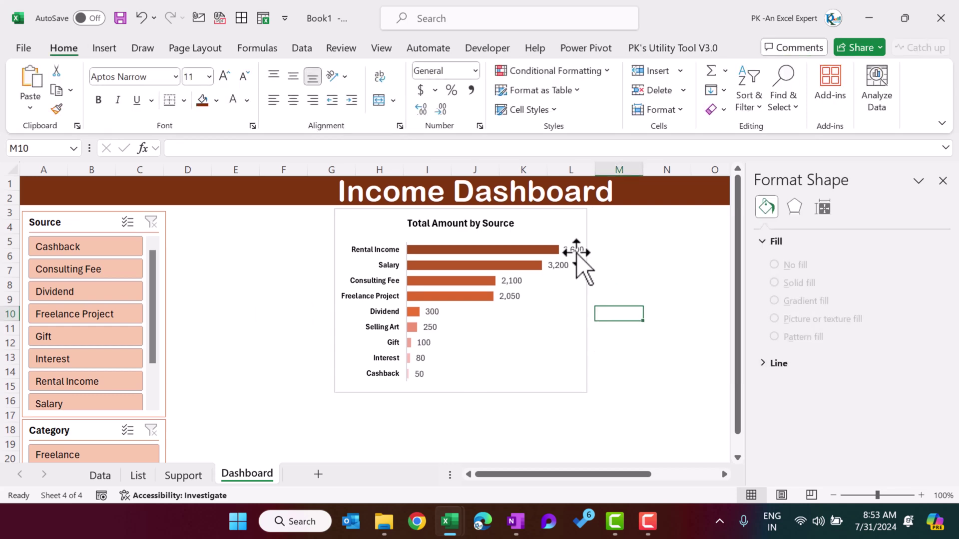
Move the Total Amount by Source chart over columns H–M just below the title and shorten it to end in row 15
left_click_drag(520, 215, 574, 211)
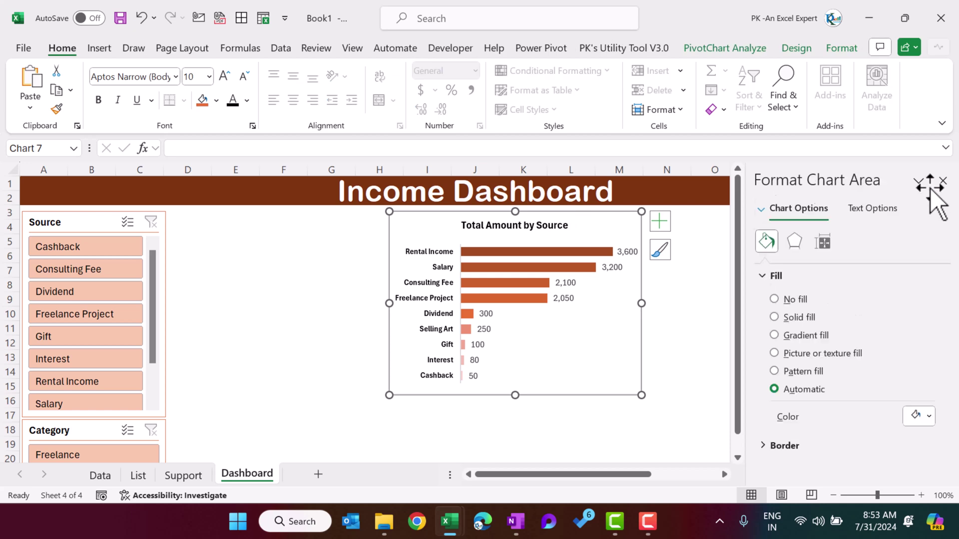
left_click_drag(507, 396, 514, 381)
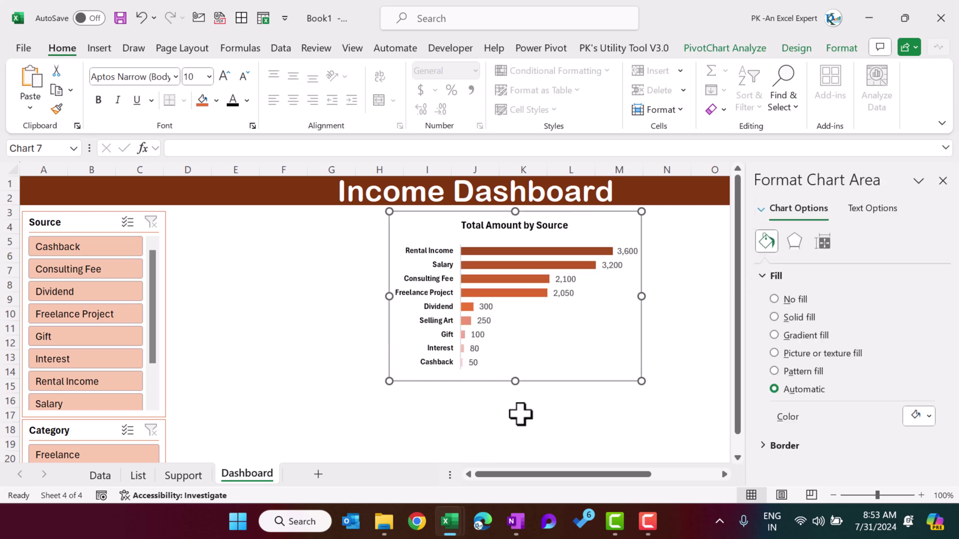
left_click(520, 415)
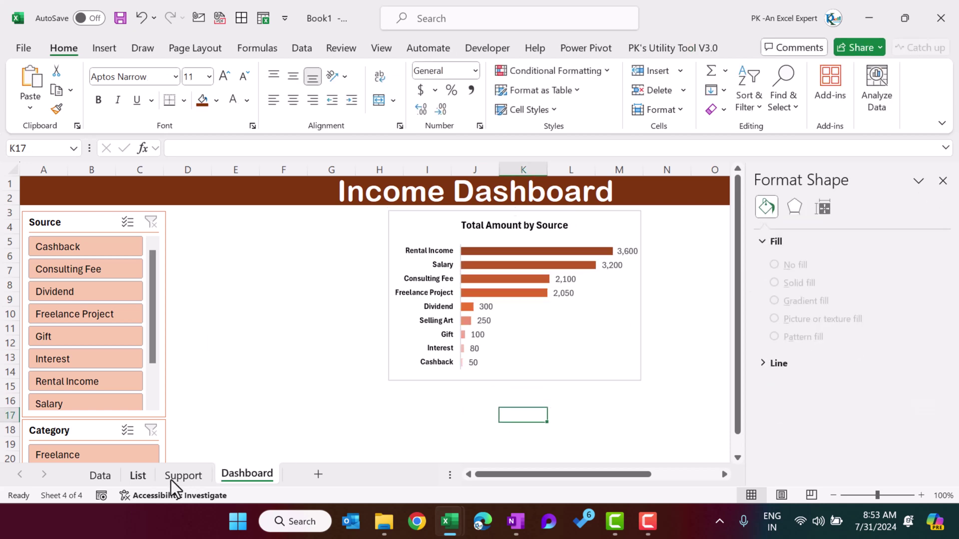
Insert a doughnut PivotChart based on the Payment Method PivotTable on the Support sheet
key("ctrl+Page_Up")
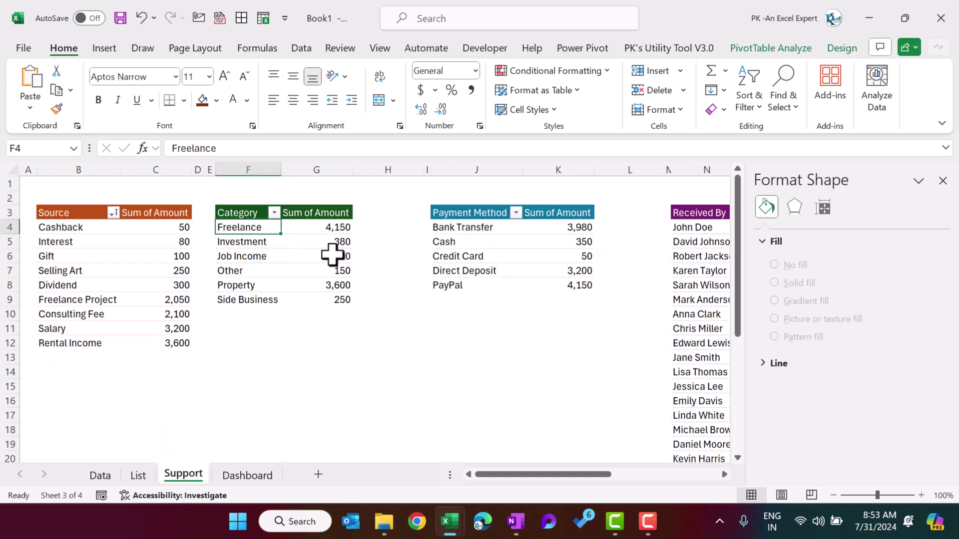
key("Right")
key("Right")
key("Right")
key("Right")
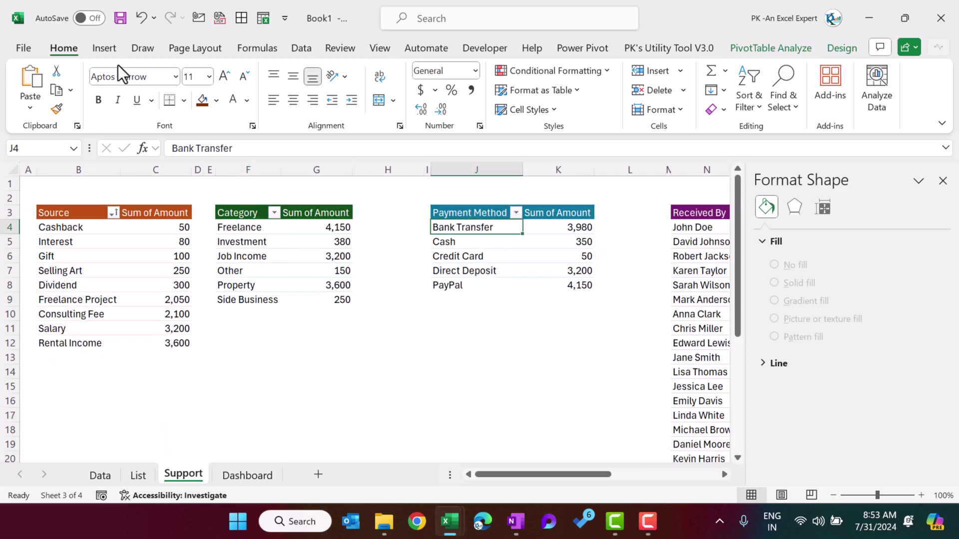
left_click(105, 48)
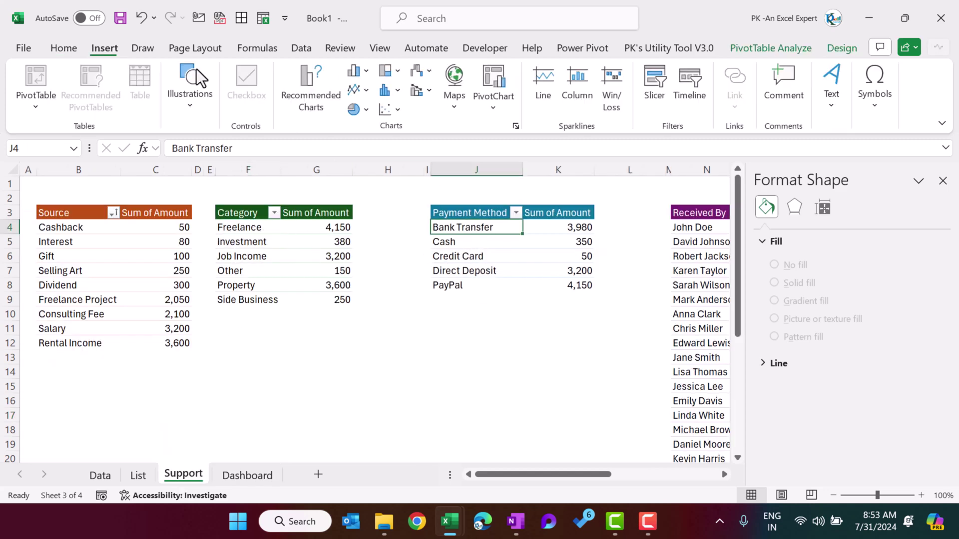
left_click(369, 110)
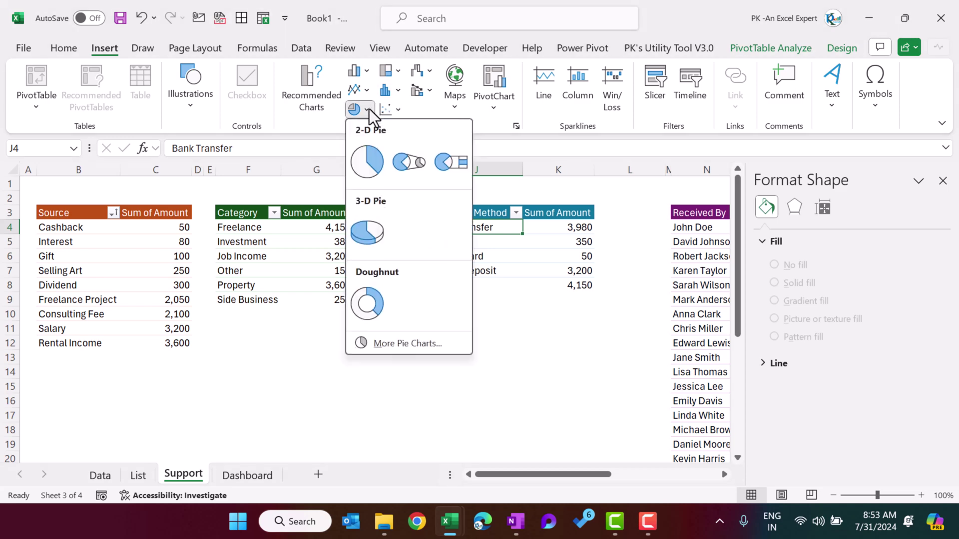
left_click(369, 305)
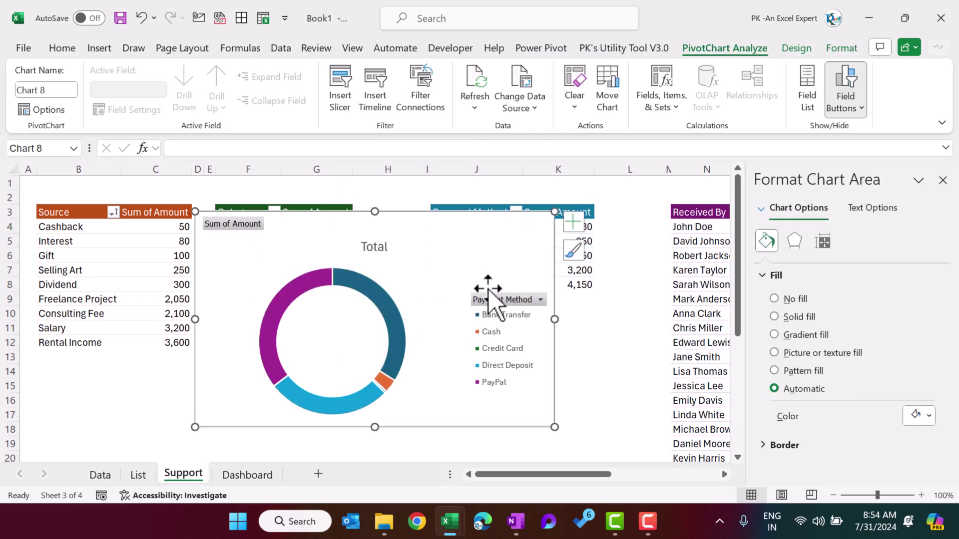
Hide all field buttons on the Payment Method doughnut chart and make the chart narrower
left_click(861, 108)
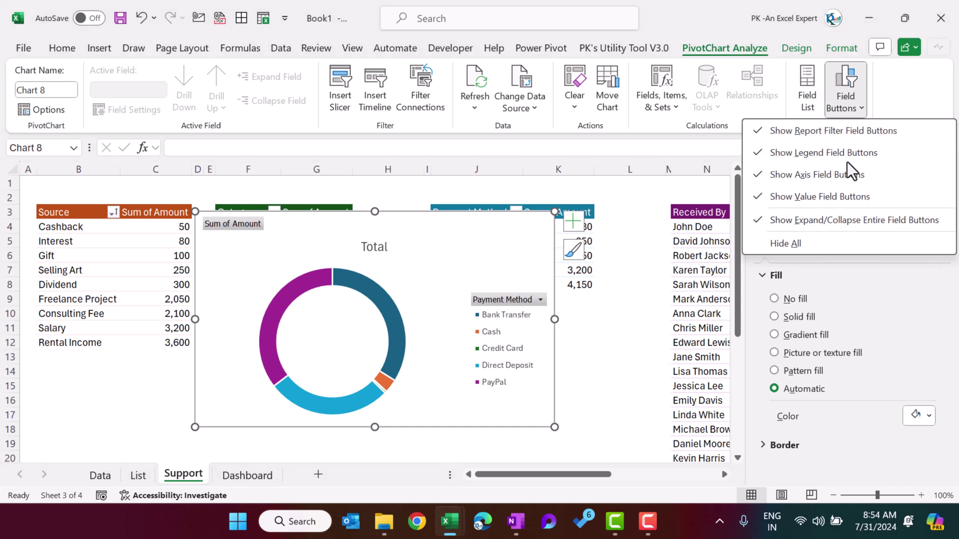
left_click(820, 244)
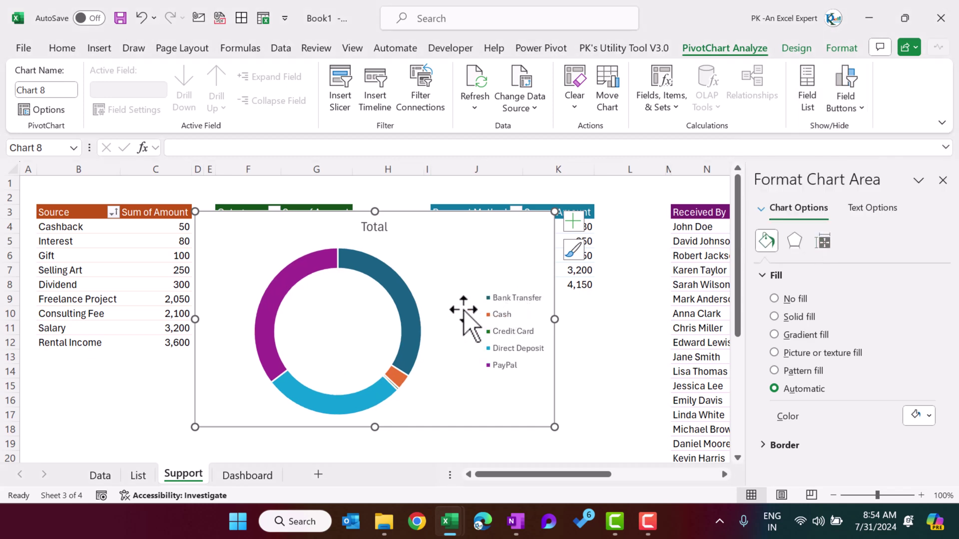
left_click_drag(555, 318, 450, 321)
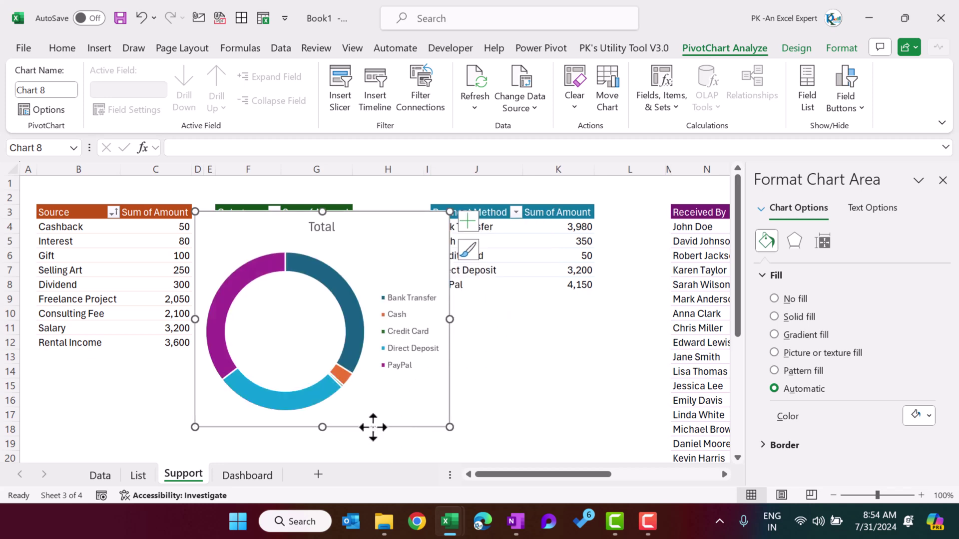
Move the doughnut chart to the Dashboard sheet and fit it over columns D–H below the title, ending around row 15
left_click(188, 464)
key("ctrl+x")
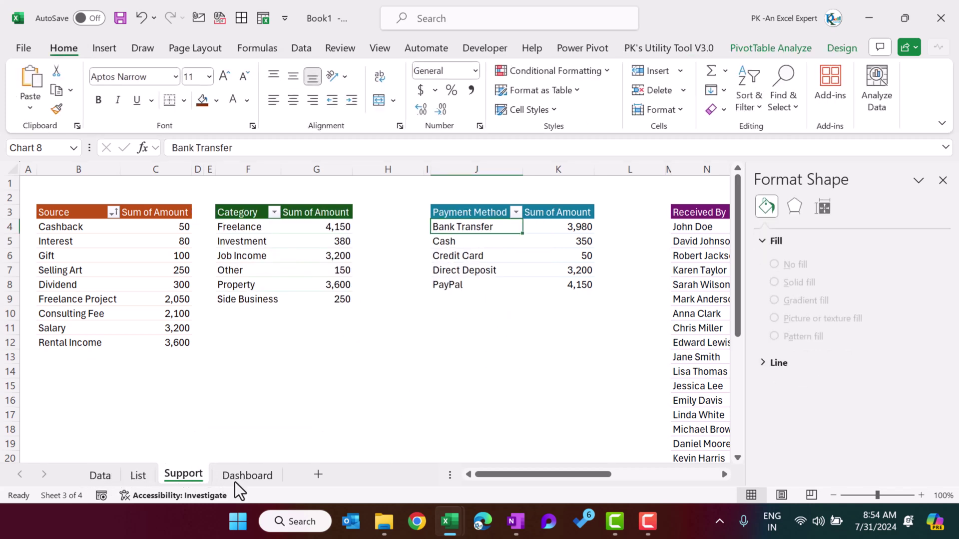
left_click(245, 475)
left_click(246, 274)
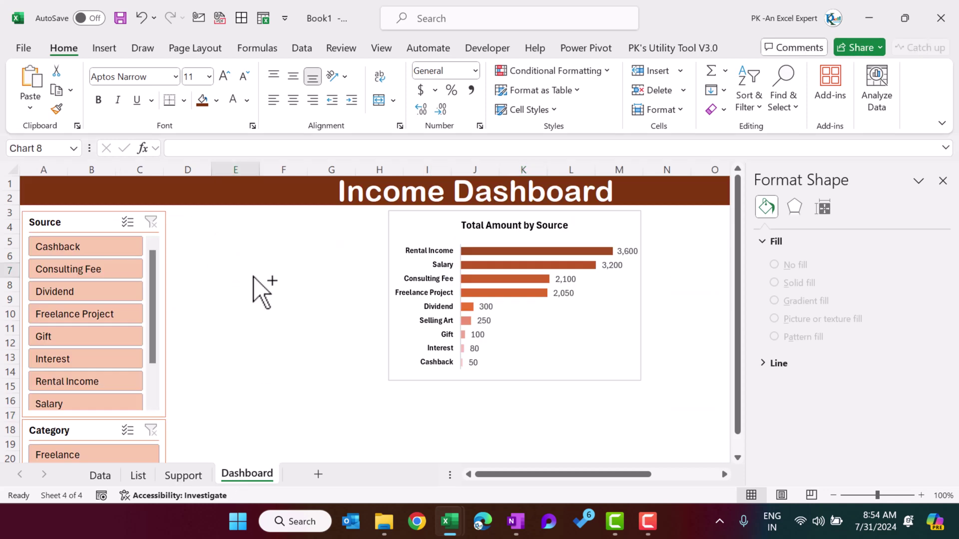
key("ctrl+v")
left_click_drag(309, 265, 265, 216)
left_click_drag(421, 428, 386, 382)
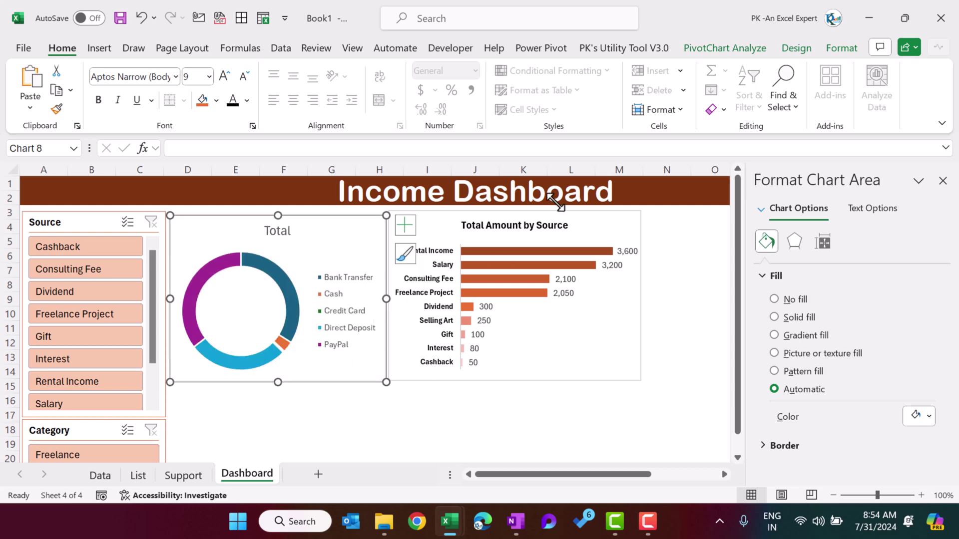
Apply the monochromatic orange palette running from dark to light to the doughnut chart
left_click(802, 50)
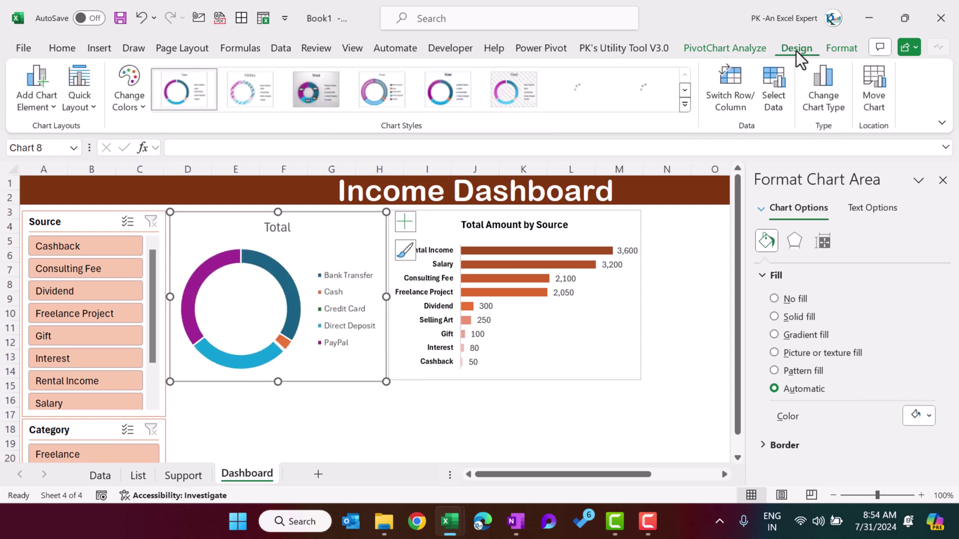
left_click(129, 111)
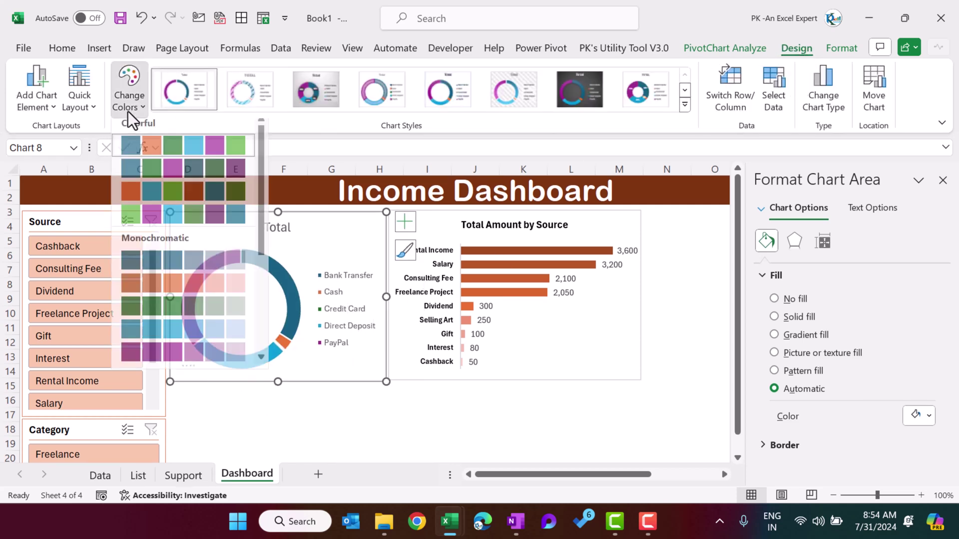
left_click(160, 289)
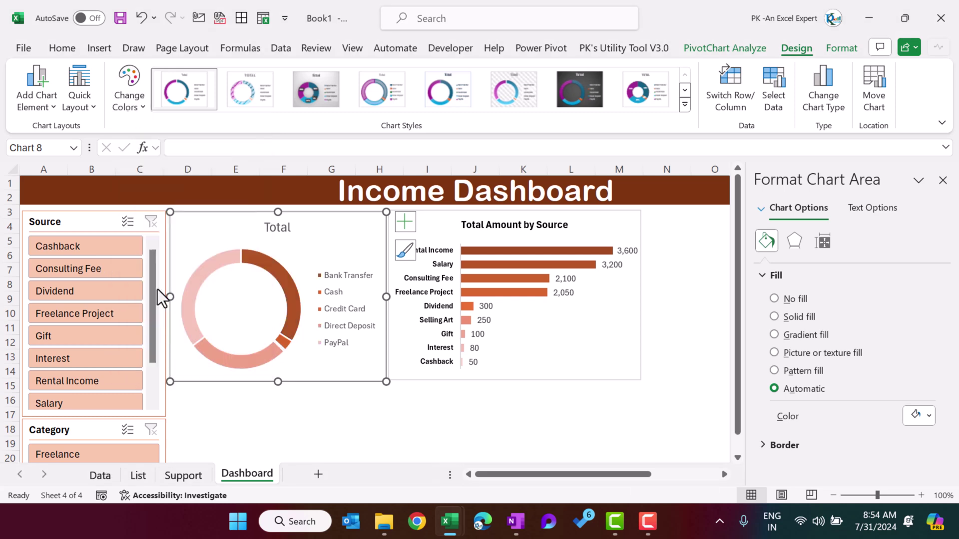
Change the doughnut chart's title to "Total Amount by Payment Method"
left_click(344, 301)
left_click(310, 231)
left_click(288, 229)
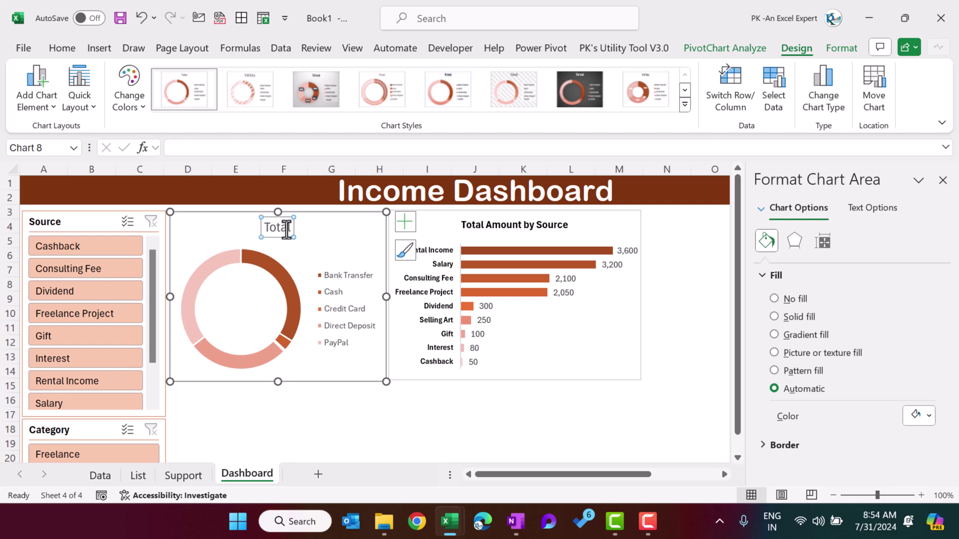
left_click(282, 229)
double_click(282, 229)
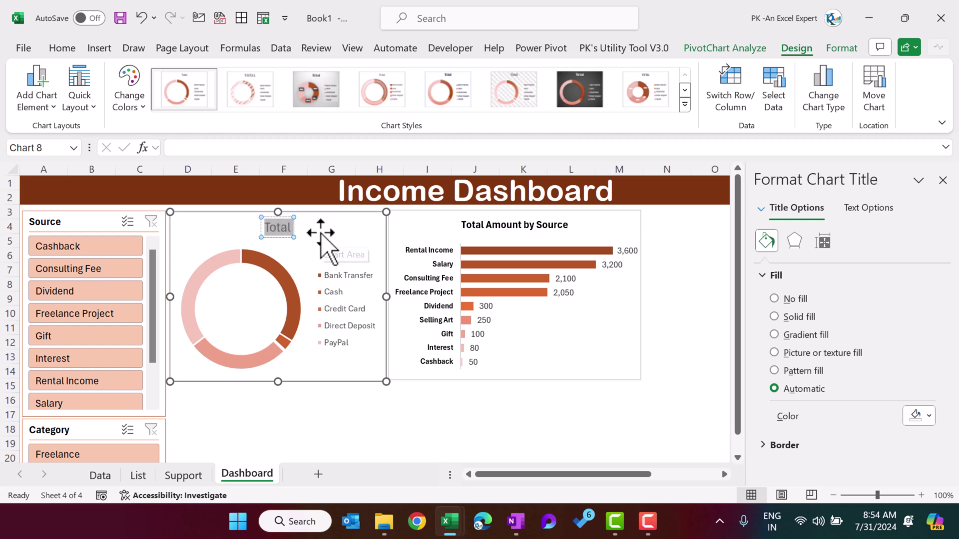
type("Amount by Payment")
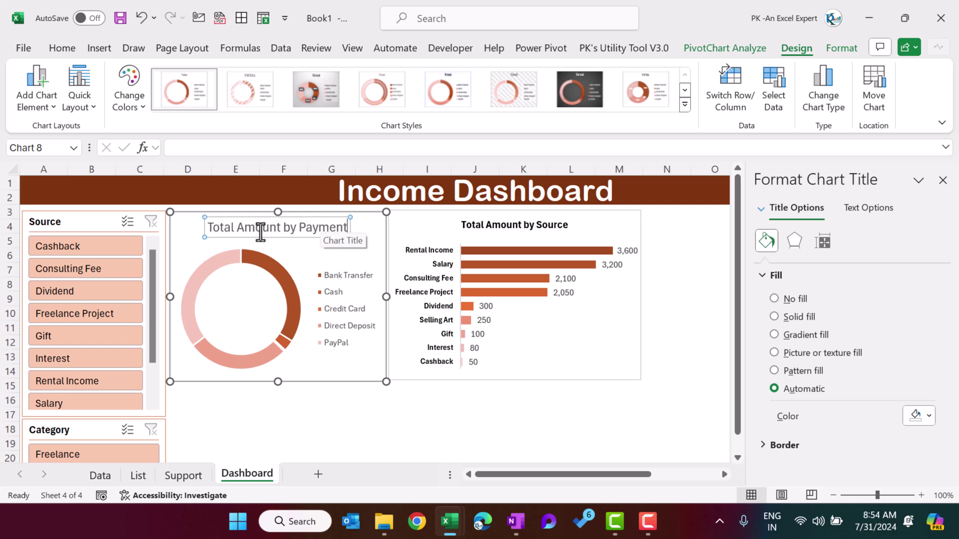
type(" Method")
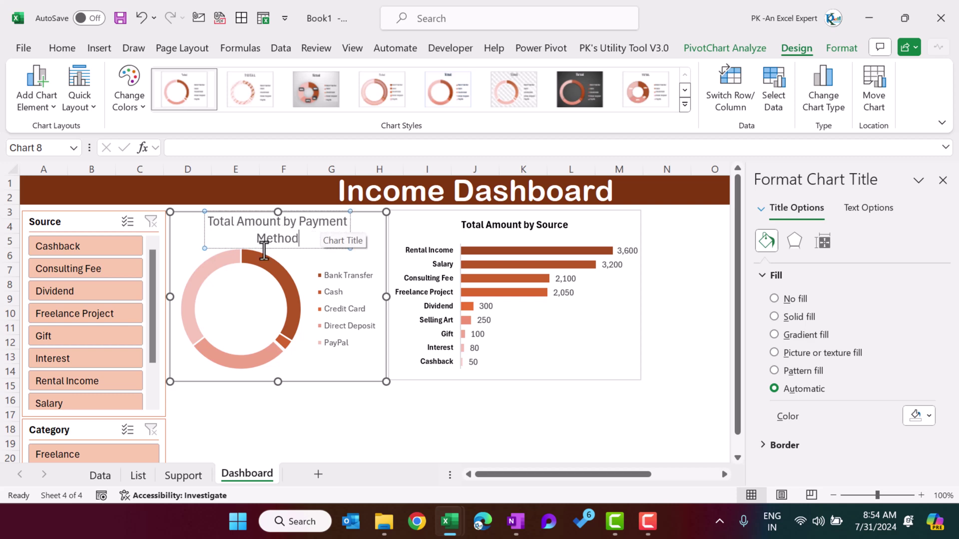
Reduce the Total Amount by Payment Method chart title to 11 pt and make it bold
triple_click(261, 231)
left_click(62, 48)
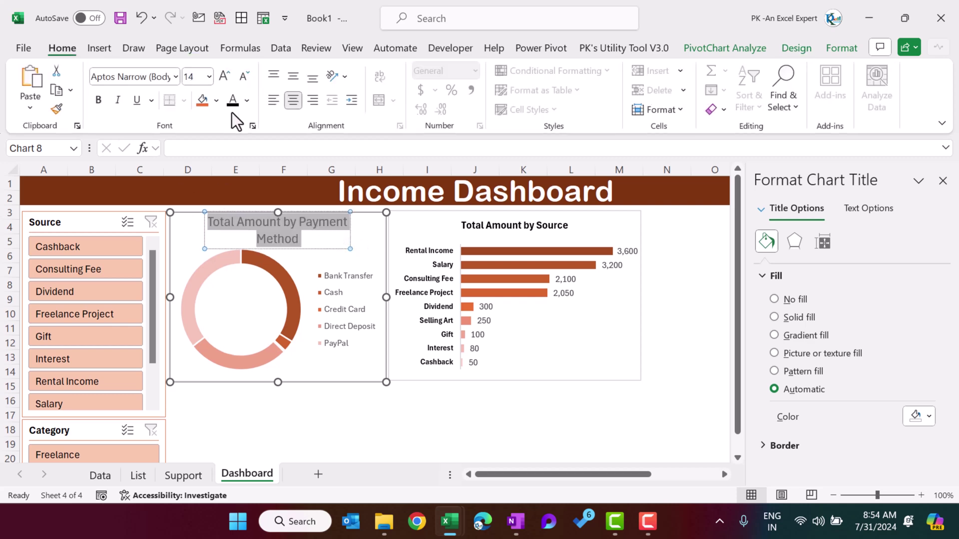
left_click(244, 76)
left_click(244, 76)
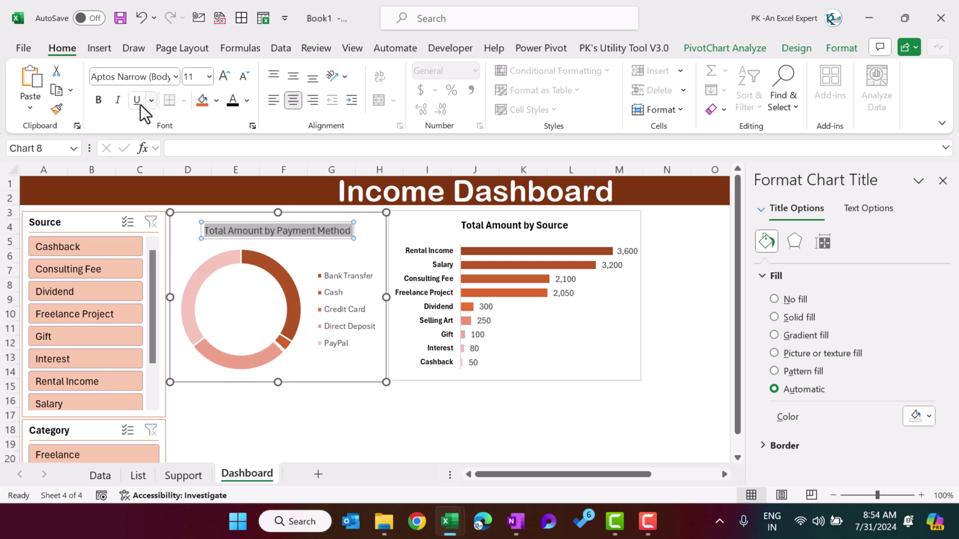
left_click(102, 99)
Make the legend text of the Payment Method doughnut chart bold
left_click(332, 298)
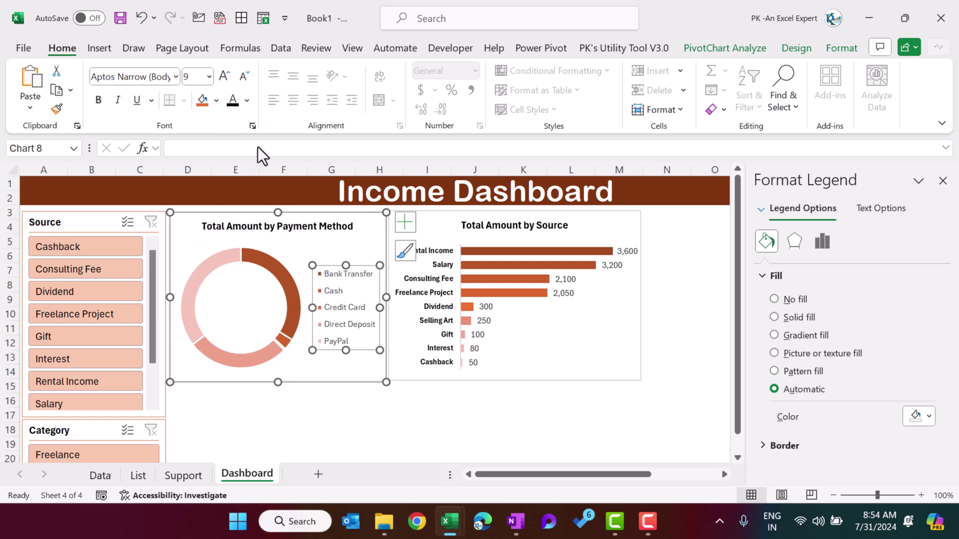
left_click(97, 102)
left_click(672, 284)
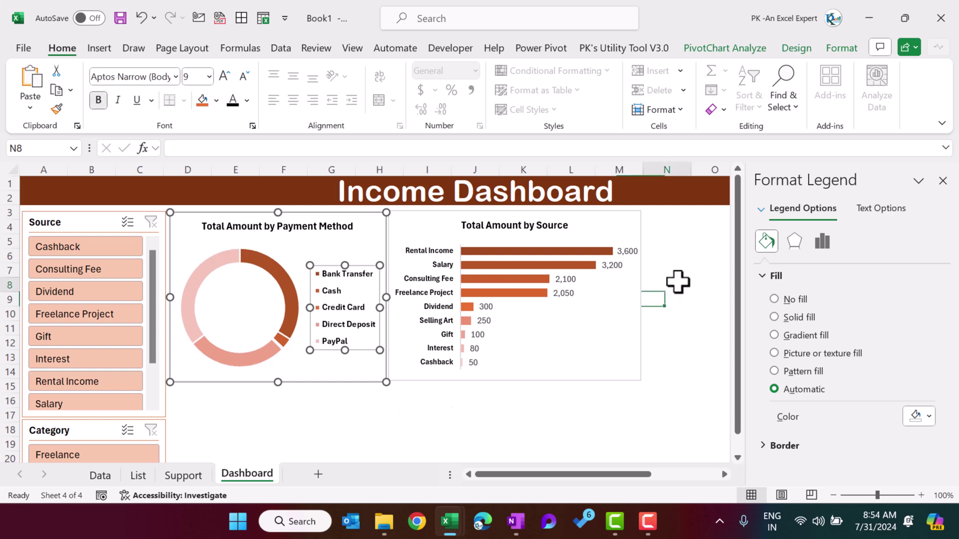
Insert a 3-D pie PivotChart from the Category PivotTable on the Support sheet and hide all its field buttons
left_click(176, 477)
left_click(299, 242)
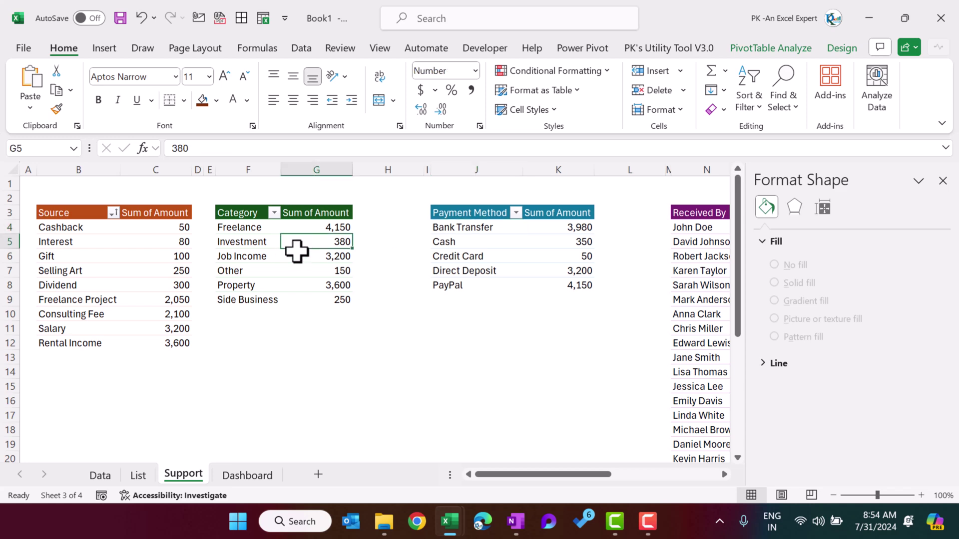
left_click(104, 48)
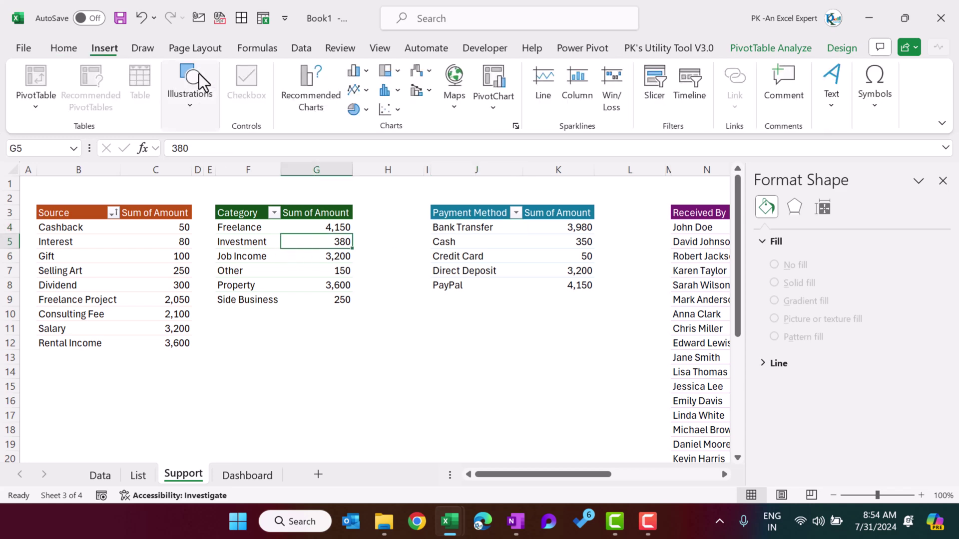
left_click(368, 111)
left_click(369, 231)
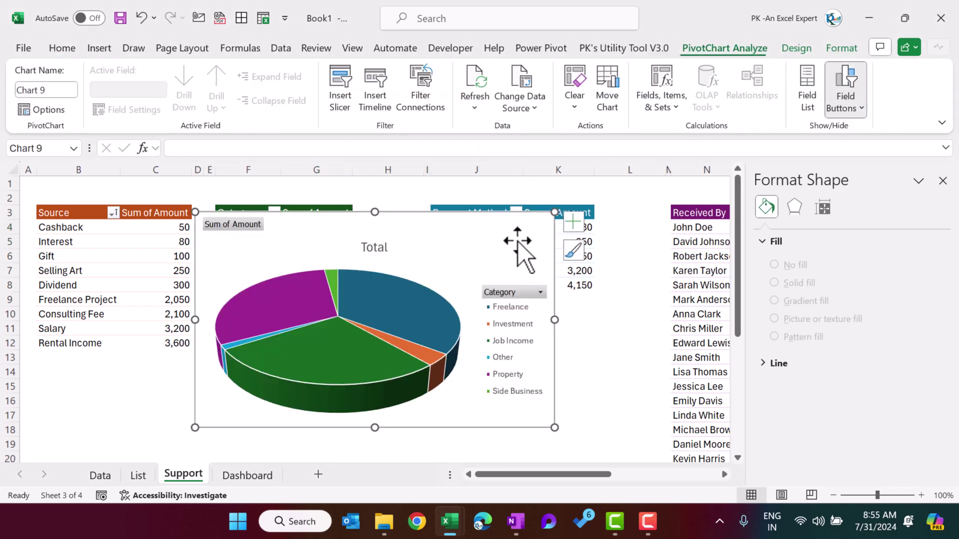
left_click(844, 115)
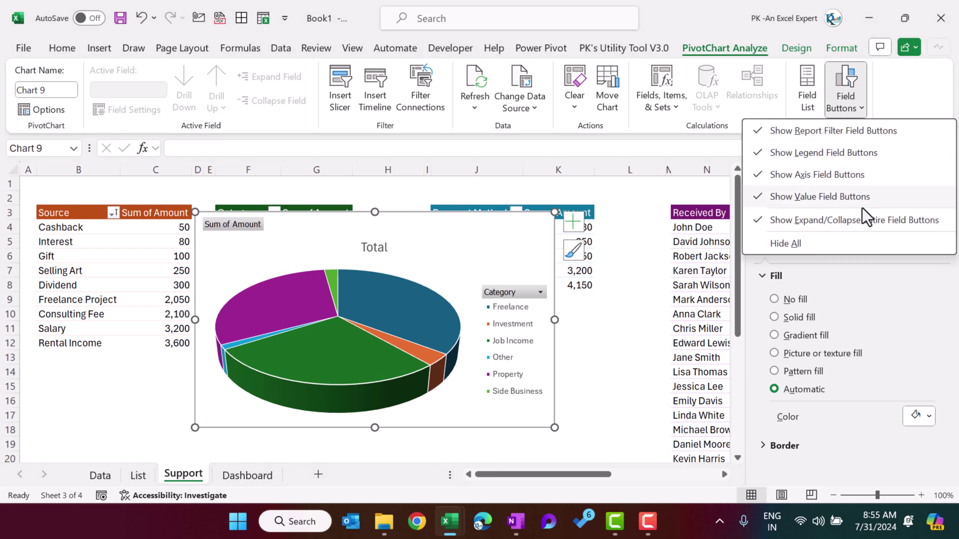
left_click(841, 244)
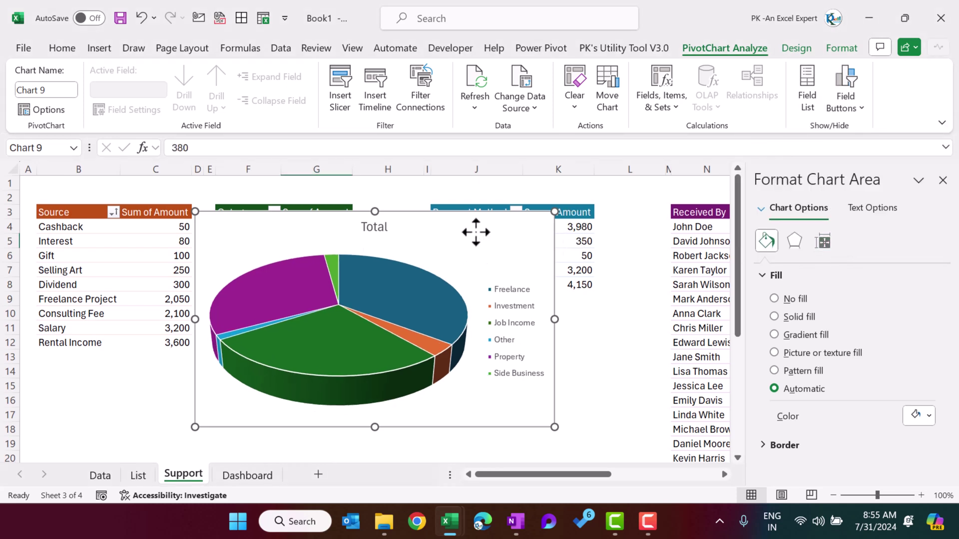
Move the Category pie chart to the Dashboard sheet, close the formatting pane, and shrink the chart to fit below the title over columns K–P
key("Delete")
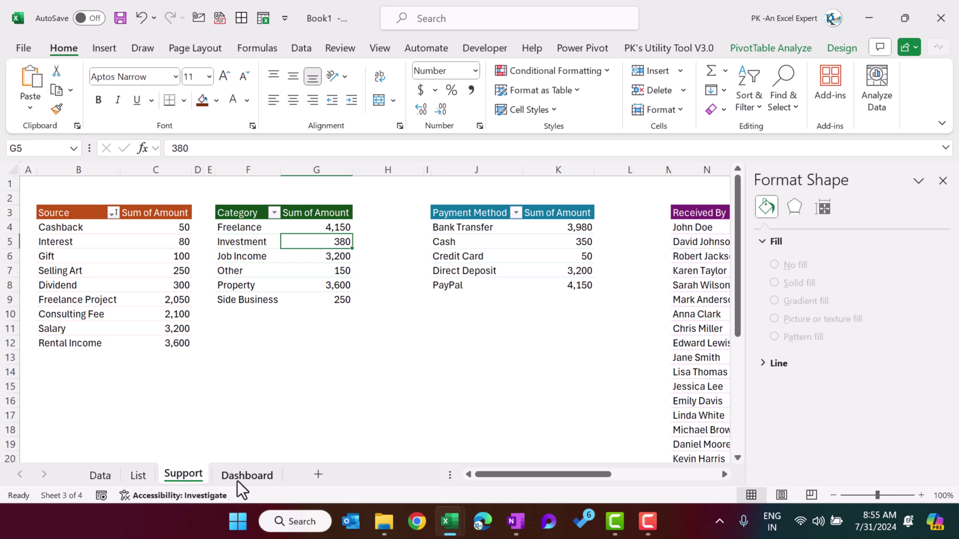
left_click(245, 476)
left_click(578, 415)
key("ctrl+v")
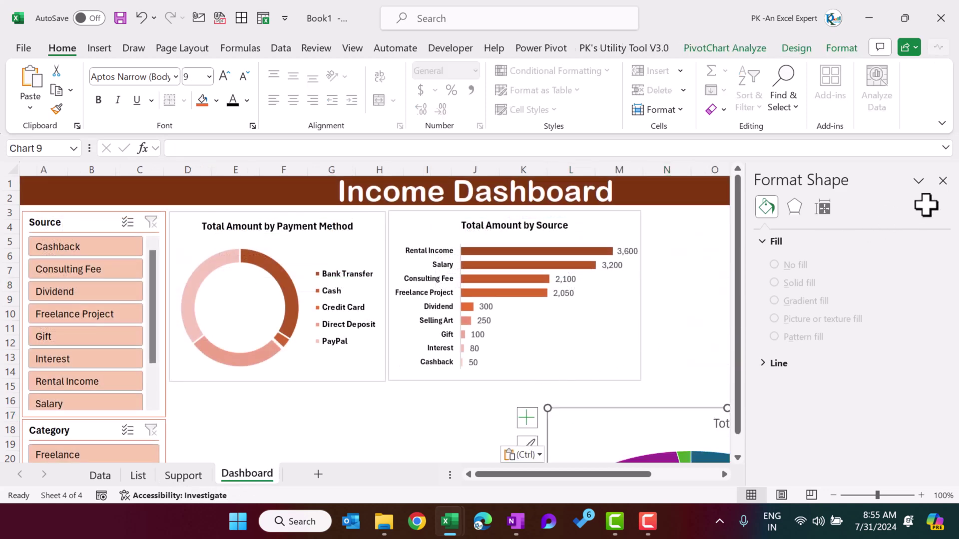
left_click(943, 181)
left_click_drag(750, 402, 668, 214)
left_click_drag(824, 429, 717, 352)
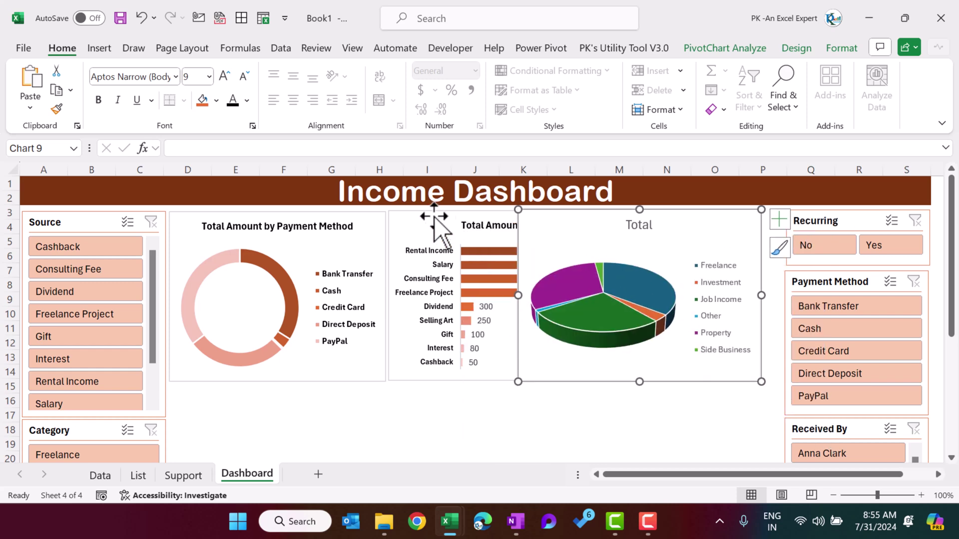
Narrow the Total Amount by Source chart and place the Category pie chart directly beside it without overlap
left_click(443, 239)
left_click(381, 302)
left_click_drag(386, 297, 351, 297)
left_click(428, 257)
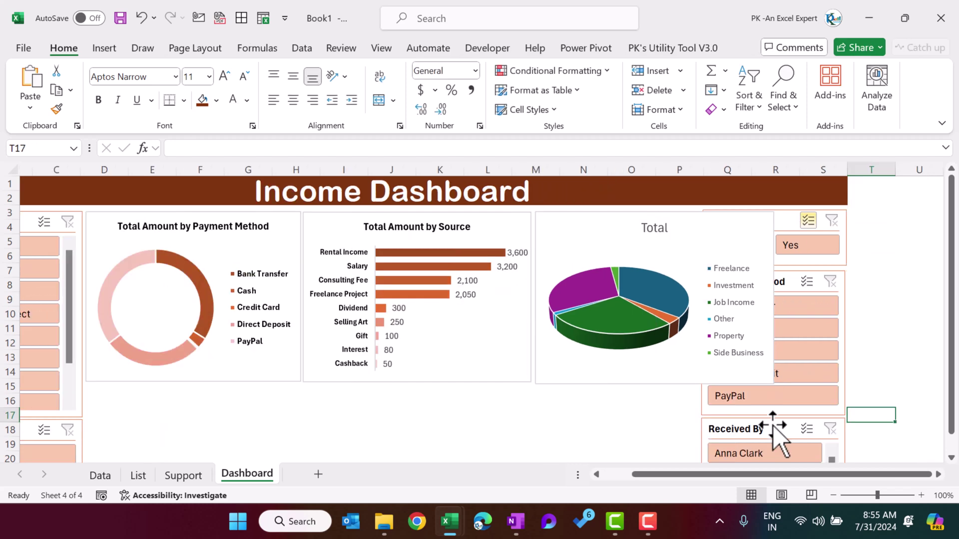
Move the Recurring, Payment Method and Received By slicers together outward to columns S–V, clear of the pie chart
left_click(781, 428)
left_click(844, 303, "ctrl")
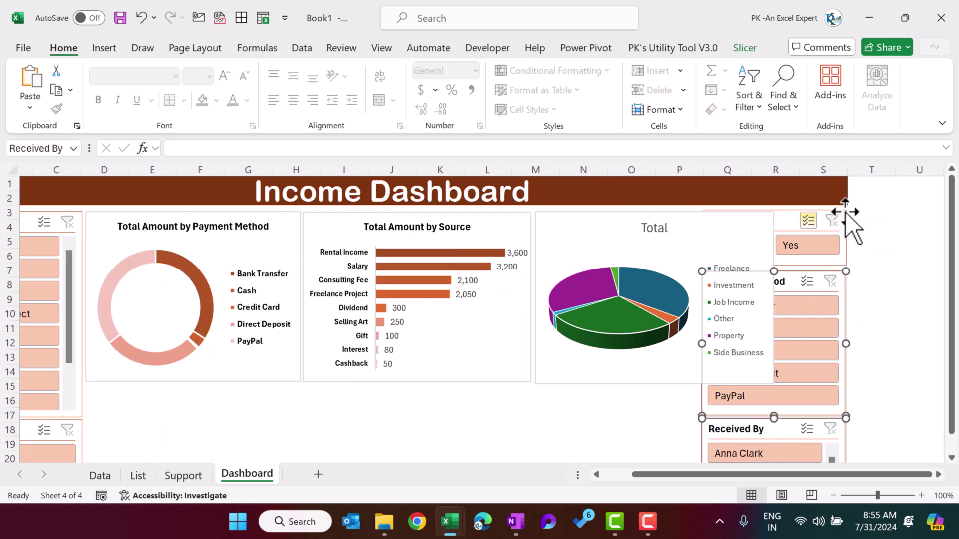
left_click(854, 225, "ctrl")
left_click_drag(852, 231, 811, 219)
Extend the merged and centered Income Dashboard title band across to column V
left_click_drag(640, 188, 810, 191)
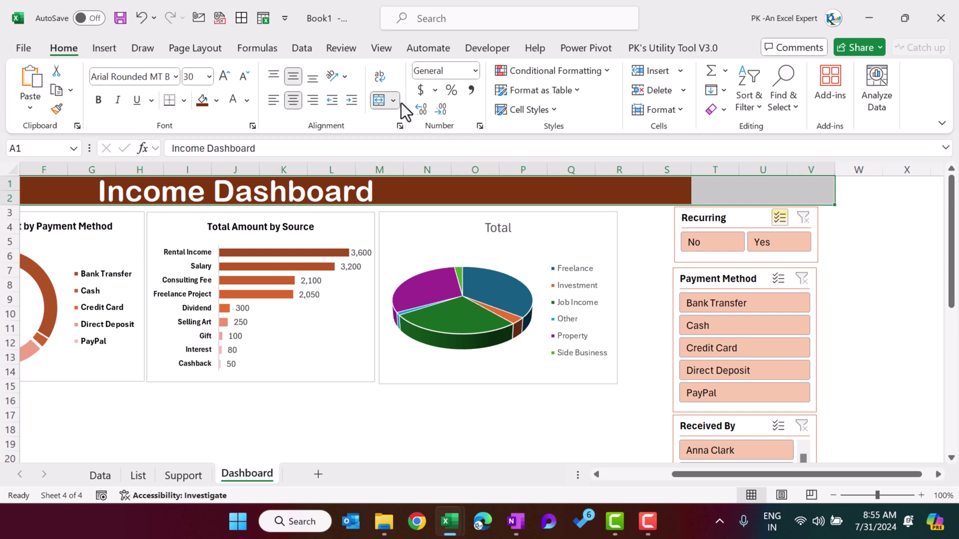
left_click(379, 101)
left_click(865, 262)
Resize the Source chart to end at column M and fit the Category pie chart over columns N–S beside the slicers
left_click_drag(866, 262, 906, 303)
left_click_drag(614, 298, 631, 300)
left_click(619, 430)
left_click(763, 414)
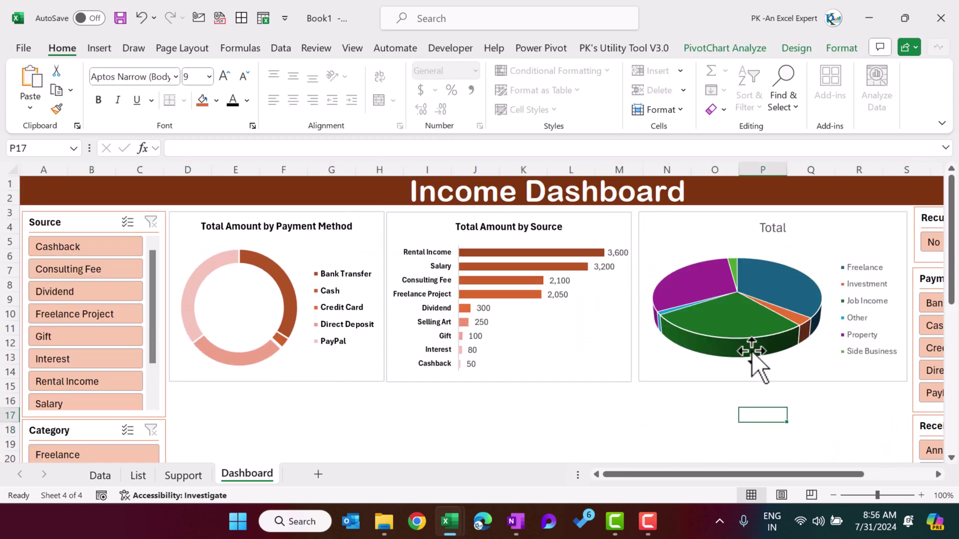
left_click(723, 231)
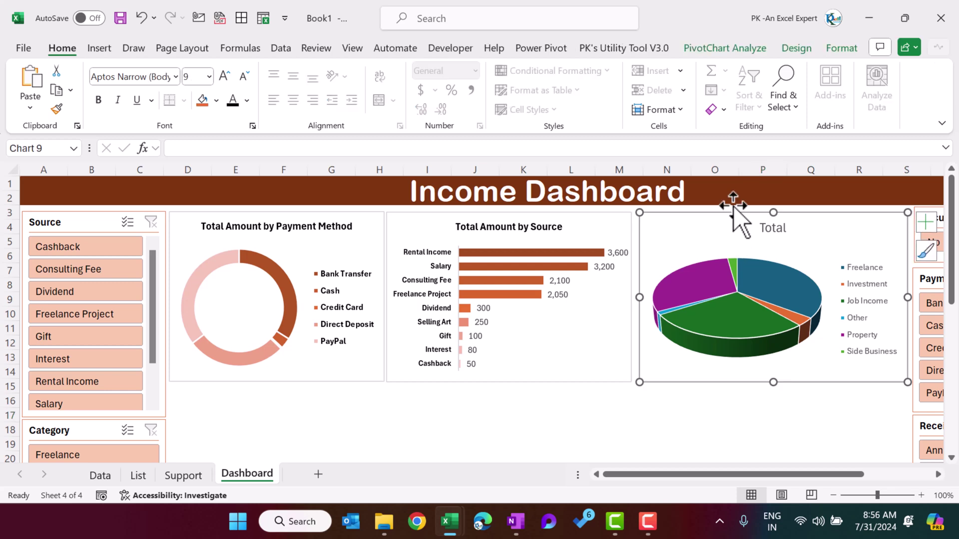
Recolor the Category pie chart with the monochromatic orange palette running from dark to light
left_click(795, 48)
left_click(131, 105)
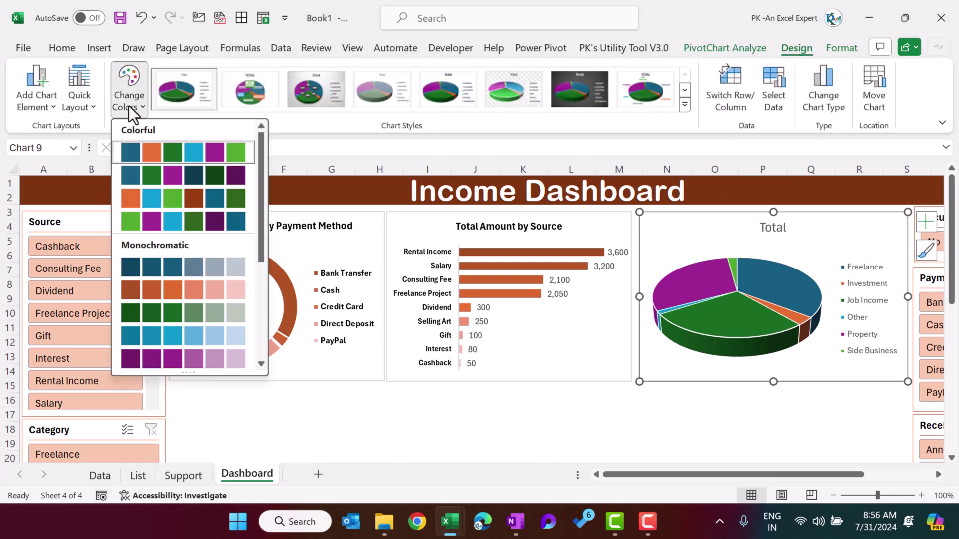
left_click(177, 294)
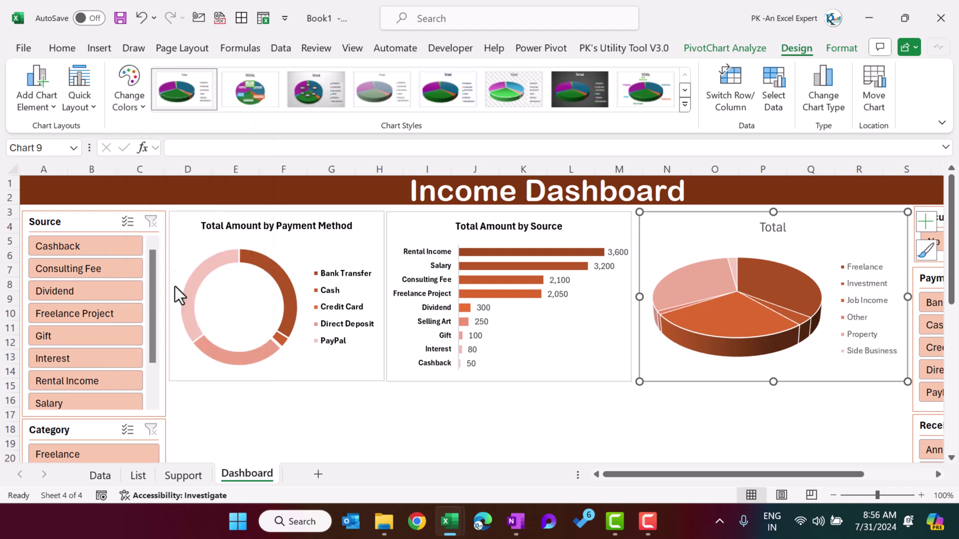
Title the pie chart "Total Amount by Category", reusing the Source chart's bold title text, at font size 12
left_click(560, 228)
left_click(788, 231)
left_click(785, 228)
type("Total Amount by Source")
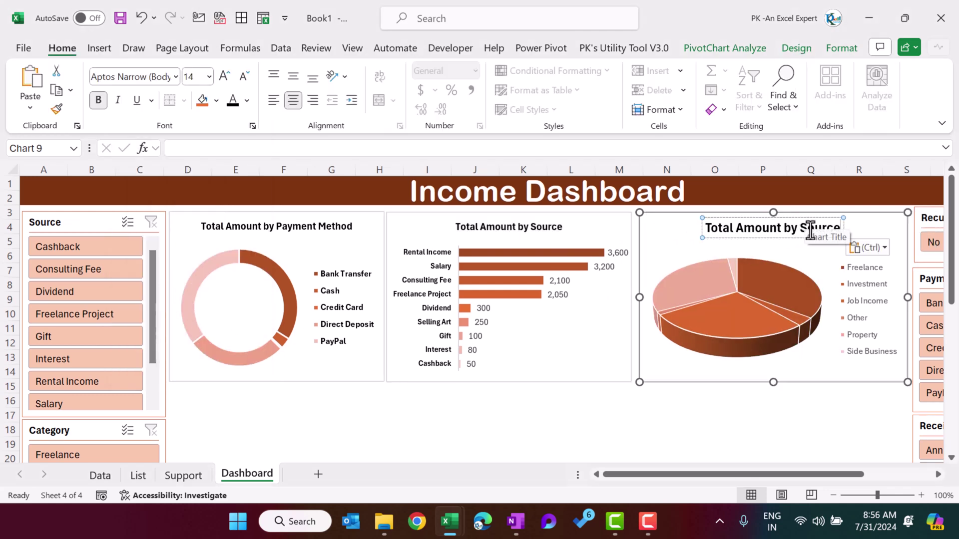
key("BackSpace")
key("BackSpace")
key("BackSpace")
key("BackSpace")
key("BackSpace")
key("BackSpace")
type("Category")
left_click(722, 239)
left_click(244, 77)
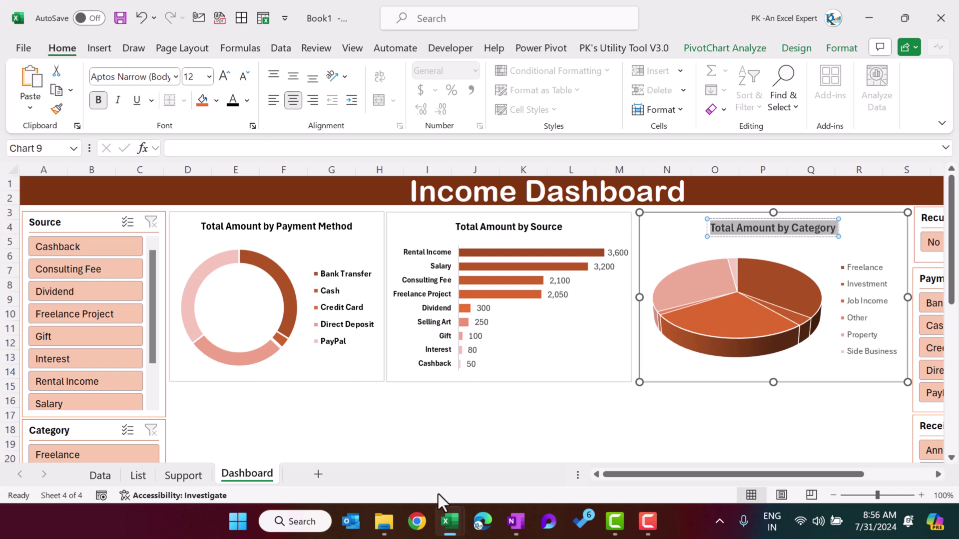
left_click(456, 431)
Create a line PivotChart with markers from the Date PivotTable on the Support sheet and hide all its field buttons
scroll(460, 415, "down", 1)
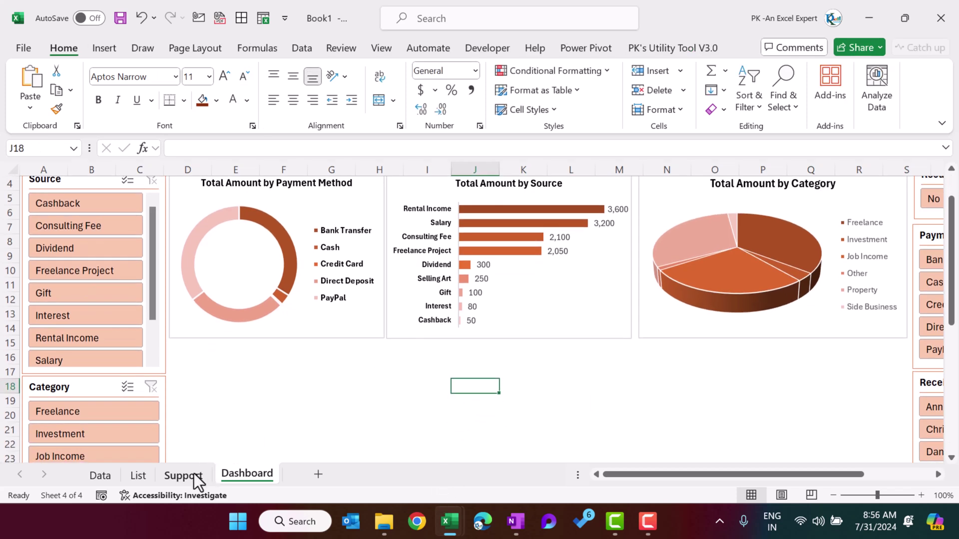
left_click(194, 478)
left_click_drag(654, 475, 796, 480)
left_click(627, 243)
left_click(104, 49)
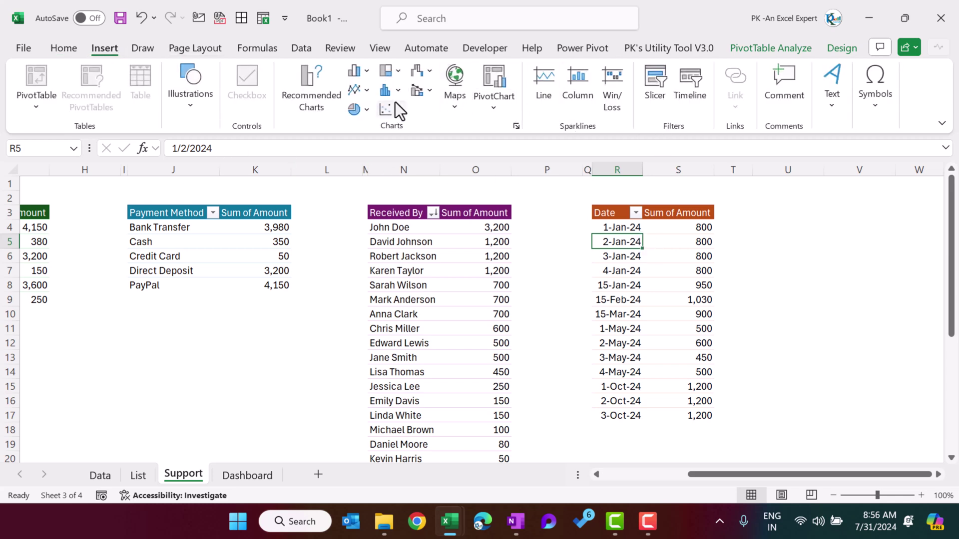
left_click(369, 91)
left_click(502, 154)
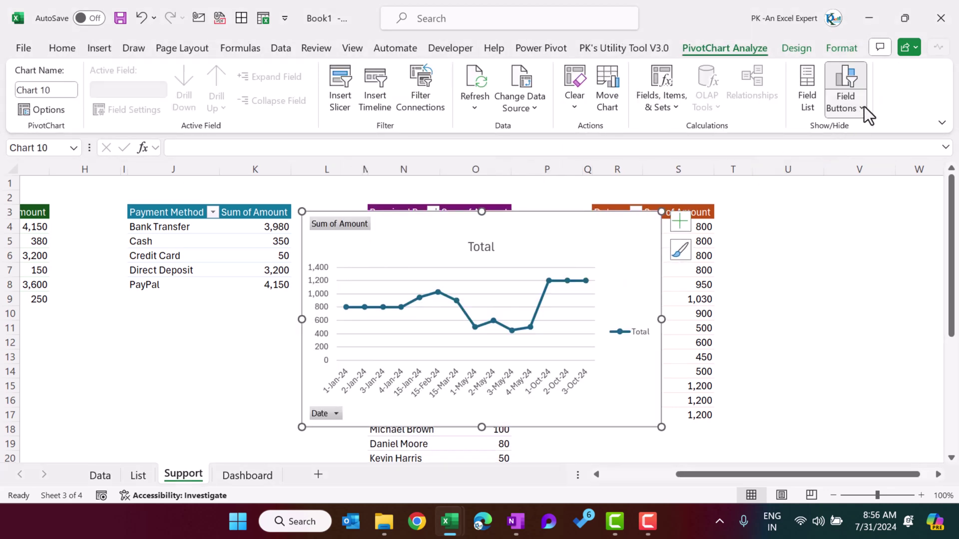
left_click(862, 112)
left_click(820, 241)
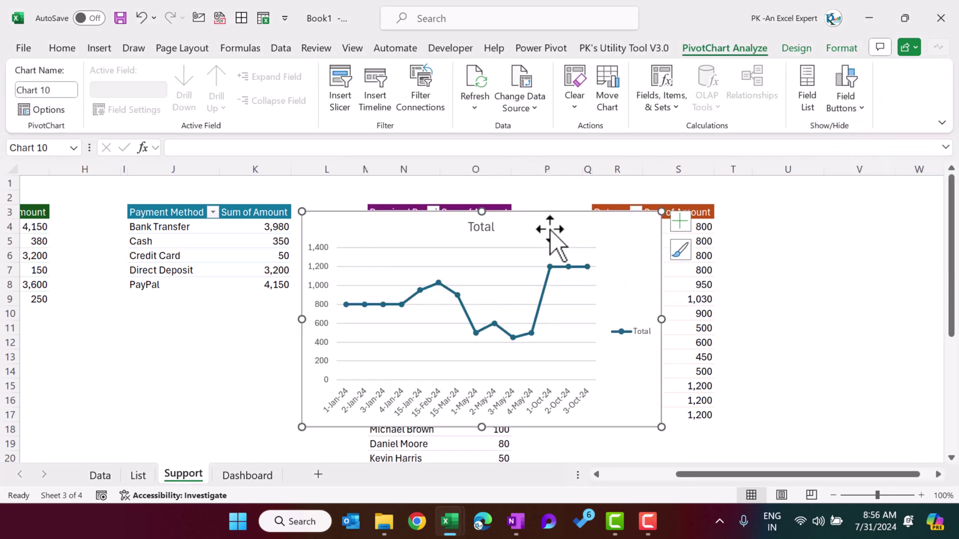
Move the date line chart to the Dashboard sheet, below the three charts, and widen it across columns D–S
key("ctrl+x")
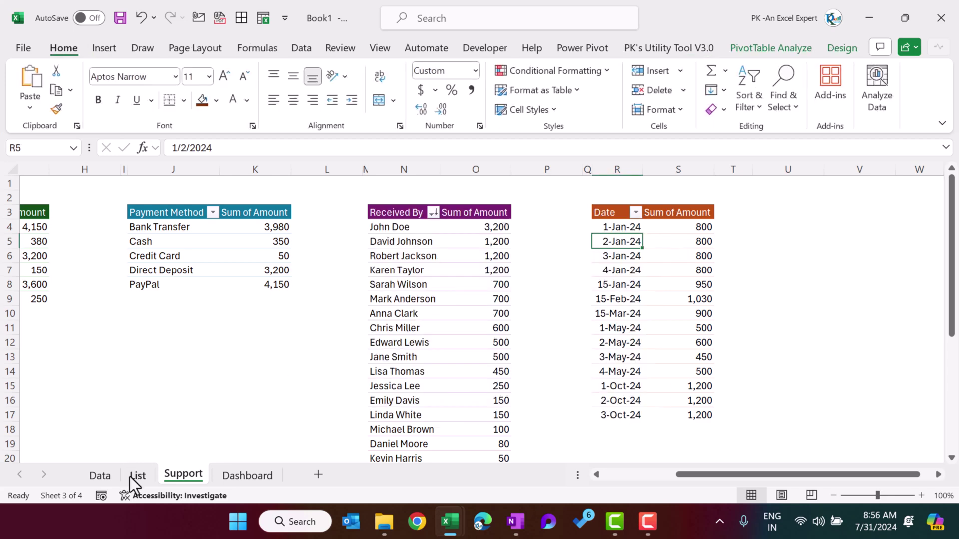
left_click(228, 479)
left_click(241, 399)
key("ctrl+v")
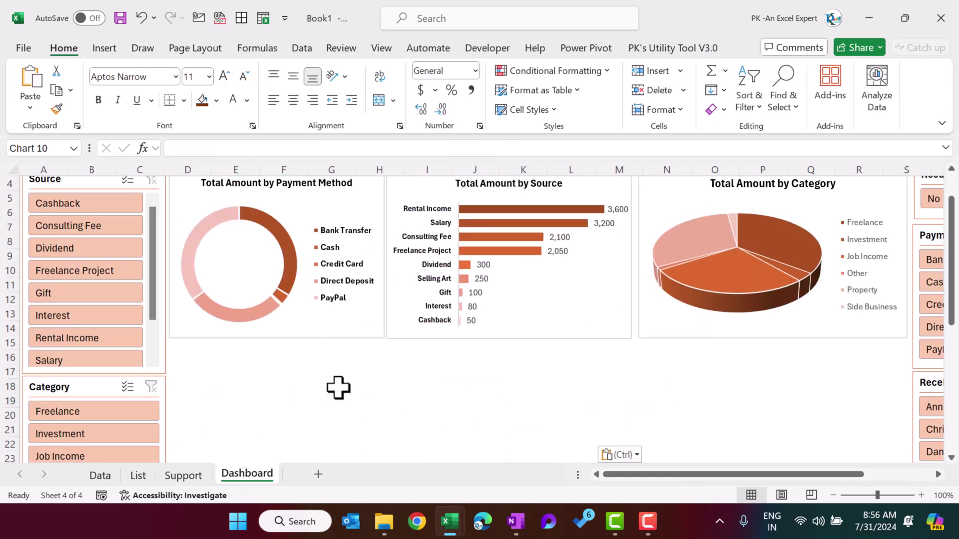
scroll(442, 364, "down", 3)
left_click_drag(435, 263, 393, 211)
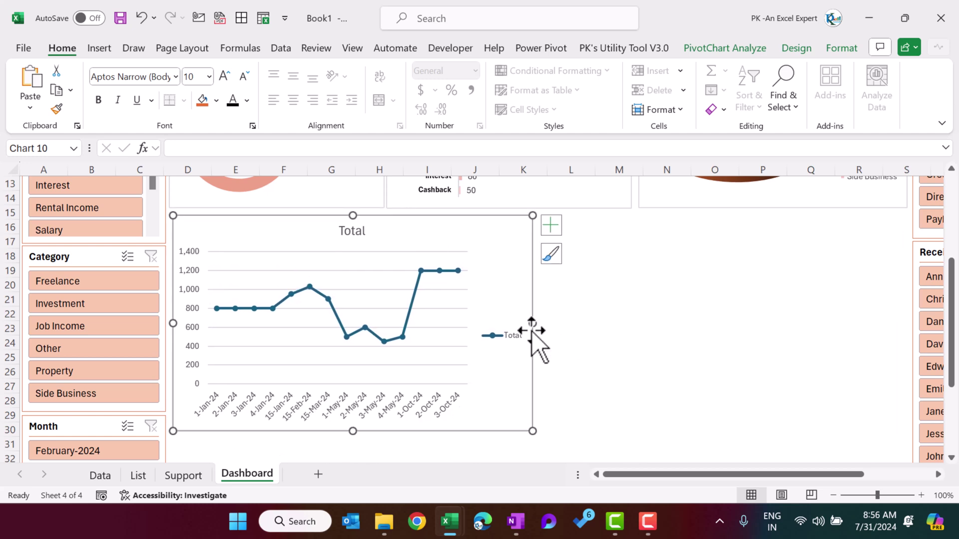
left_click_drag(533, 323, 906, 325)
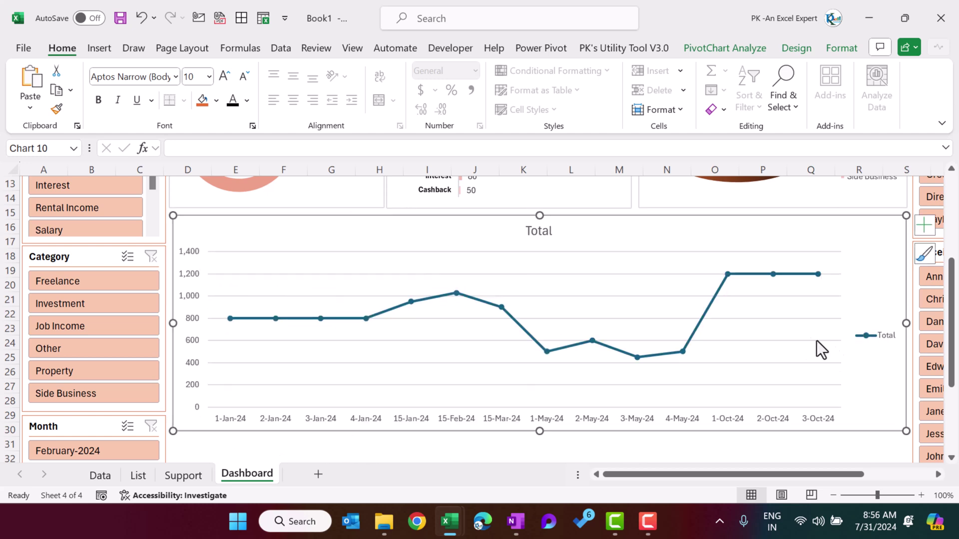
Remove the date line chart's legend and add primary major vertical gridlines
left_click(878, 336)
key("Delete")
scroll(777, 235, "right", 3)
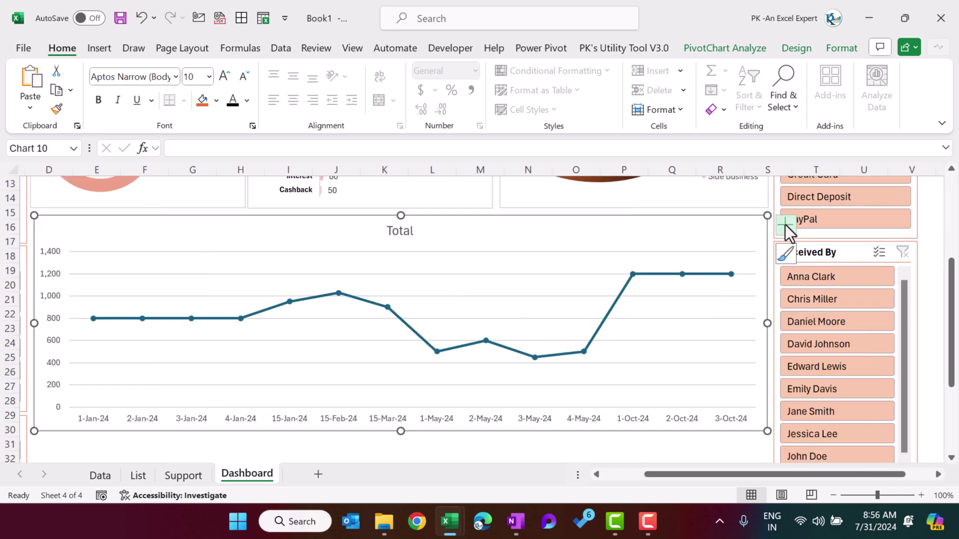
left_click(787, 227)
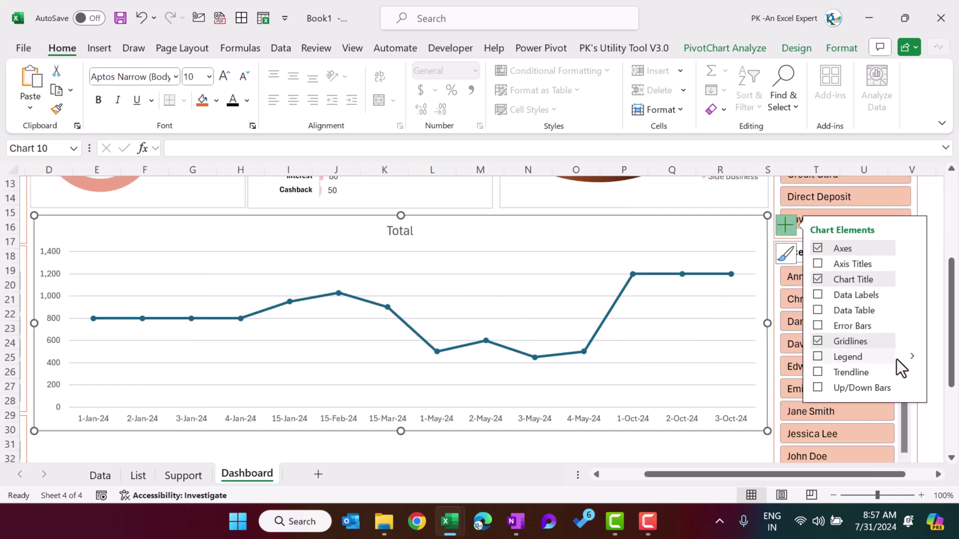
left_click(913, 343)
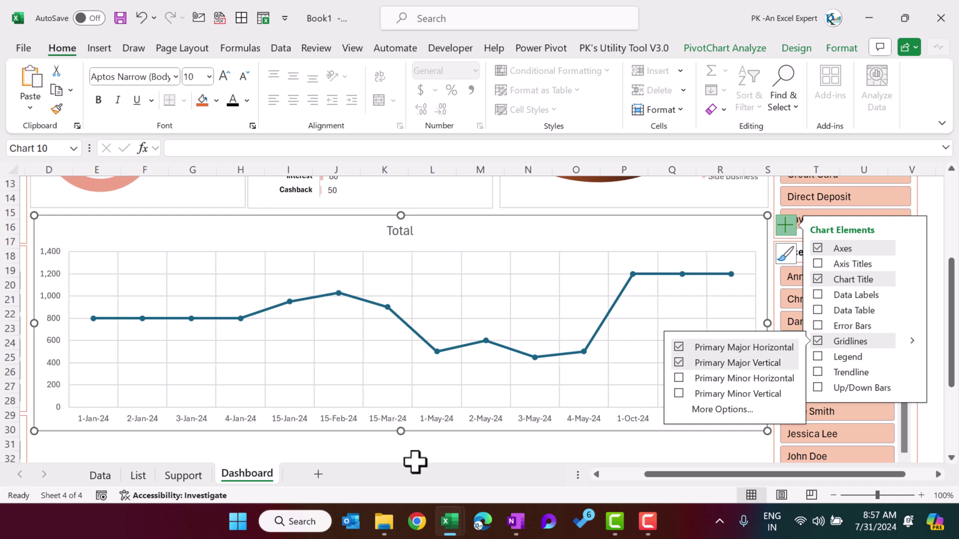
Format the date chart's series as a solid line in the orange theme color
right_click(370, 306)
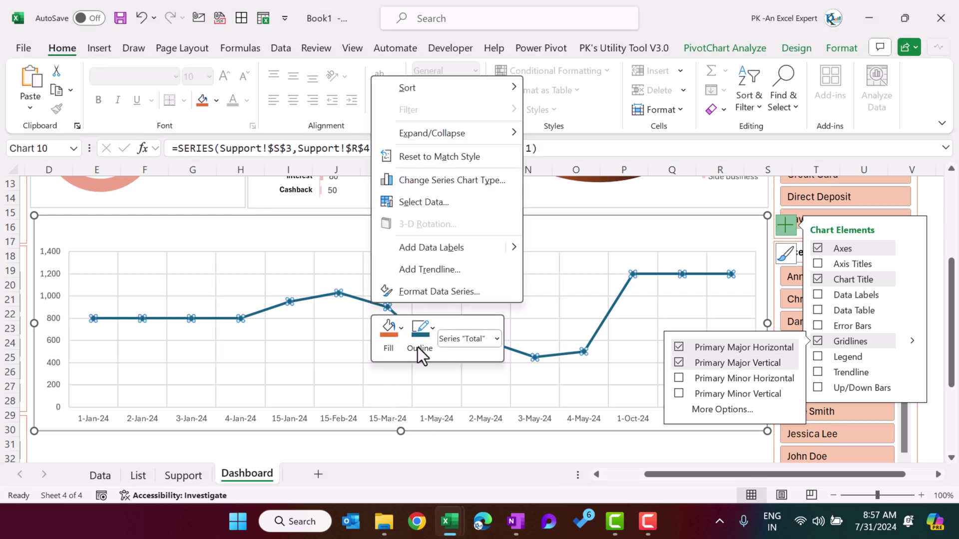
left_click(451, 292)
left_click(767, 243)
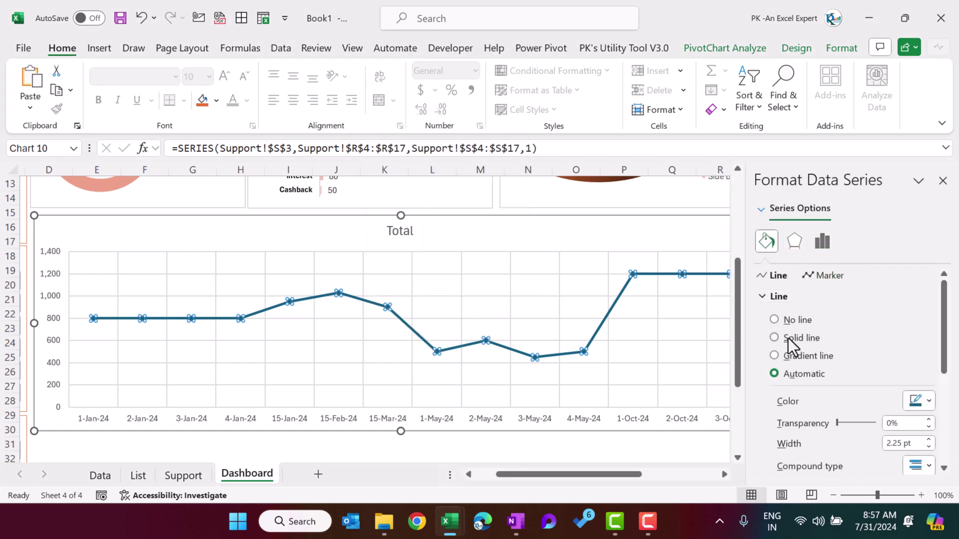
left_click(793, 338)
left_click(927, 402)
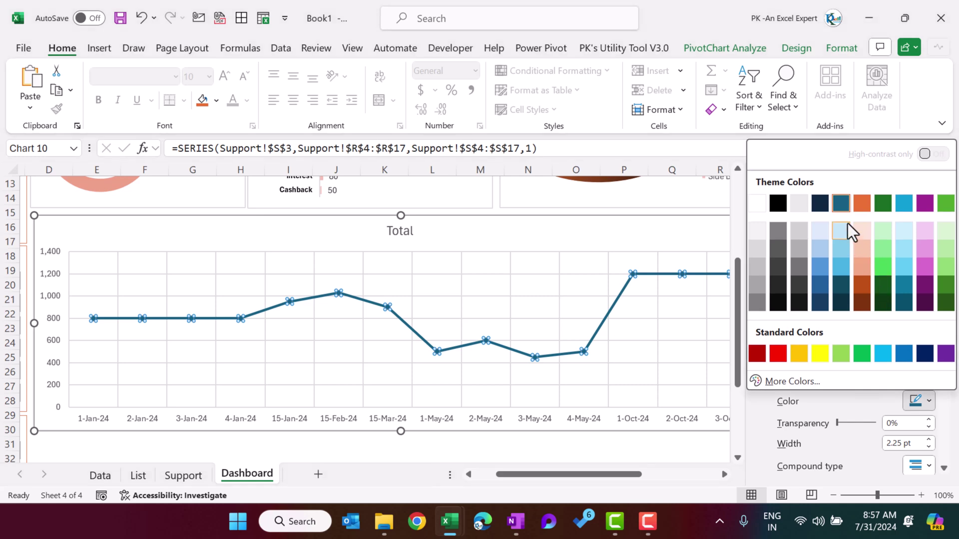
left_click(862, 203)
Smooth the date chart's line and set its width to 1.5 pt
scroll(854, 391, "down", 1)
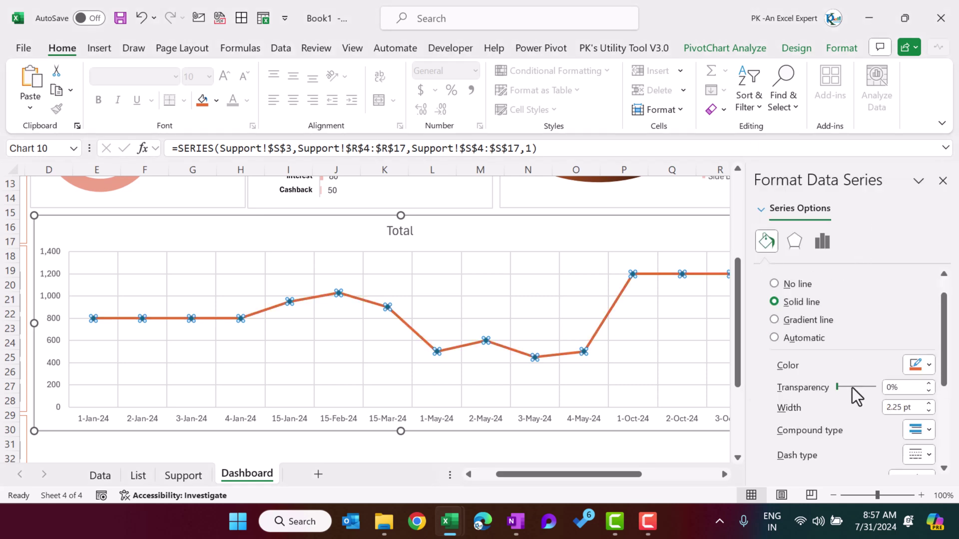
scroll(817, 454, "down", 4)
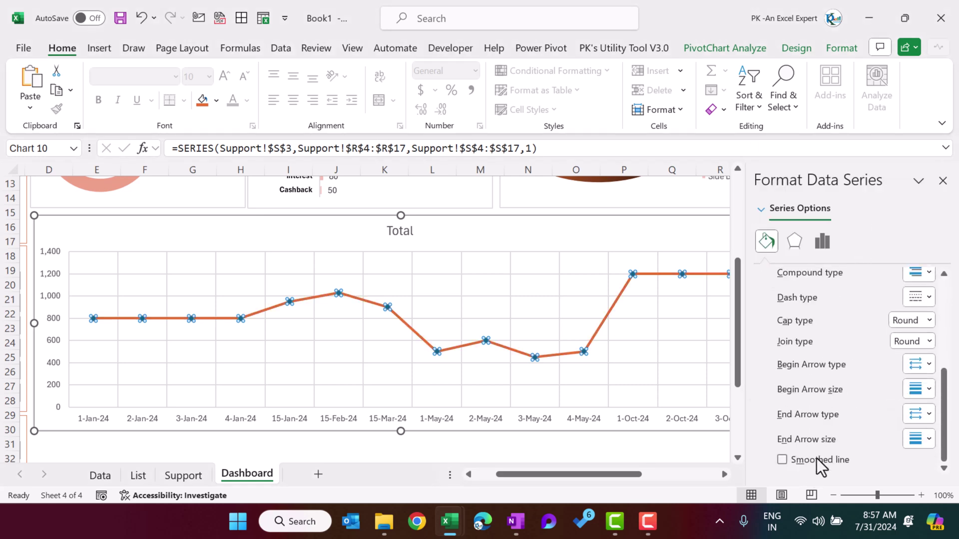
left_click(813, 459)
left_click_drag(944, 395, 946, 312)
left_click(929, 345)
left_click(929, 345)
left_click(929, 344)
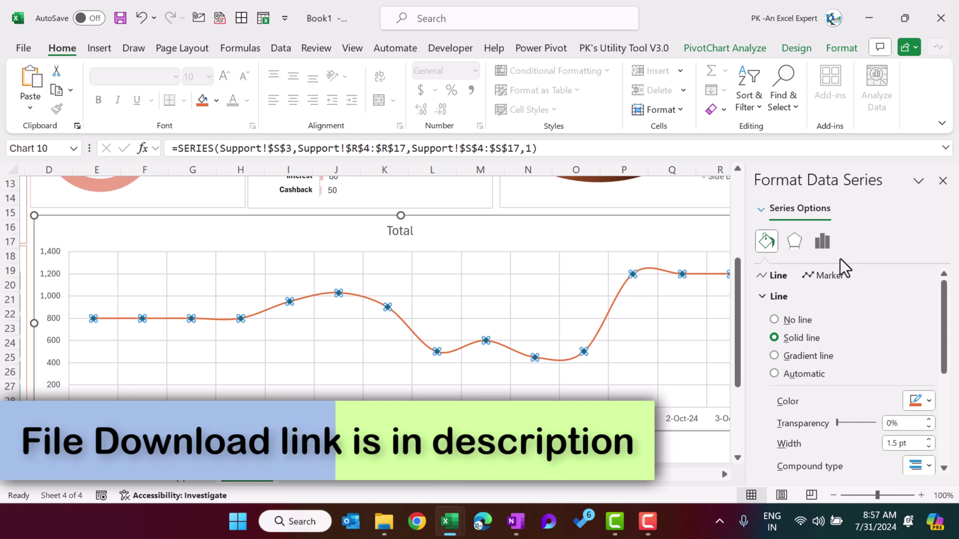
Give the date series built-in round markers of size 7 with a solid white fill
left_click(829, 274)
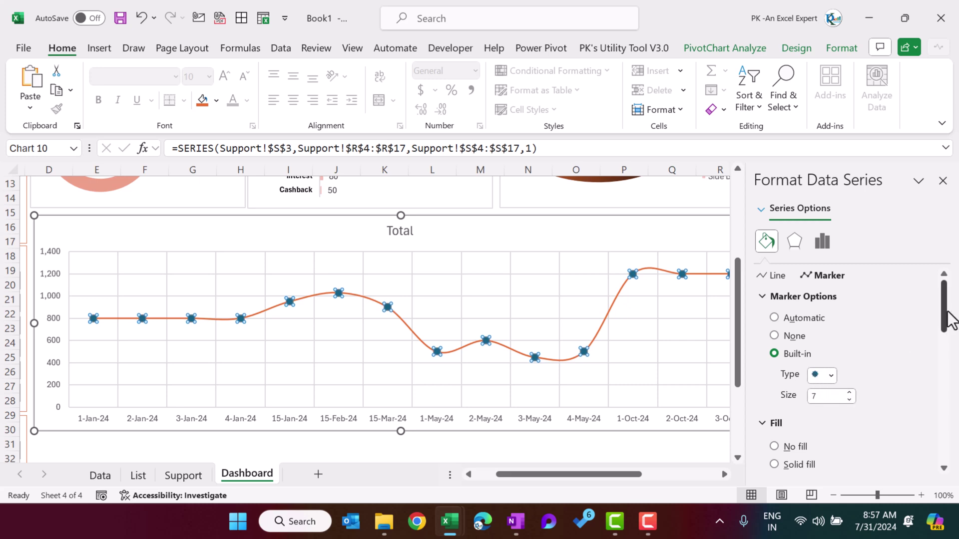
mouse_move(949, 312)
left_mouse_down()
mouse_move(944, 343)
mouse_move(872, 348)
left_mouse_up()
left_click(799, 323)
left_click(929, 442)
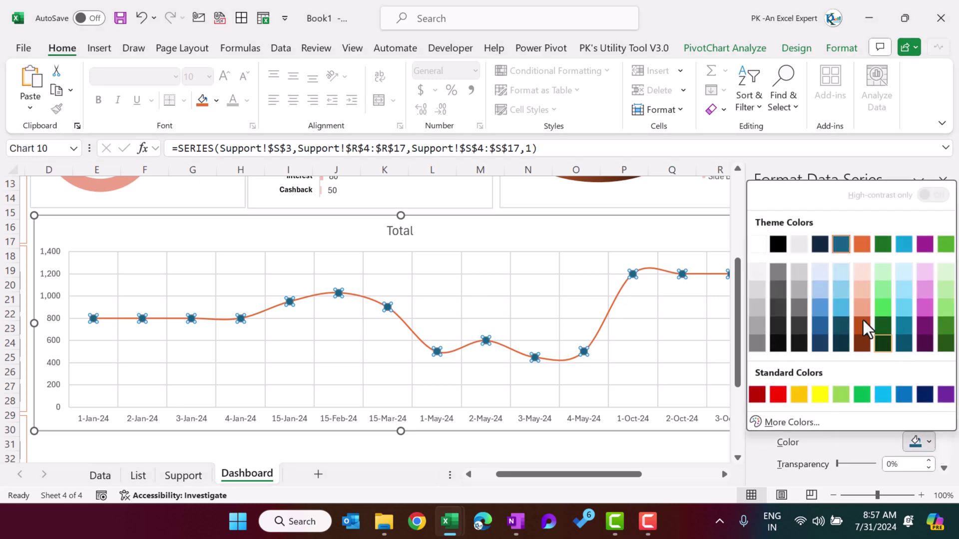
left_click(758, 245)
Give the date series markers a solid orange border, thicken it, and close the series formatting
left_click_drag(949, 342, 949, 384)
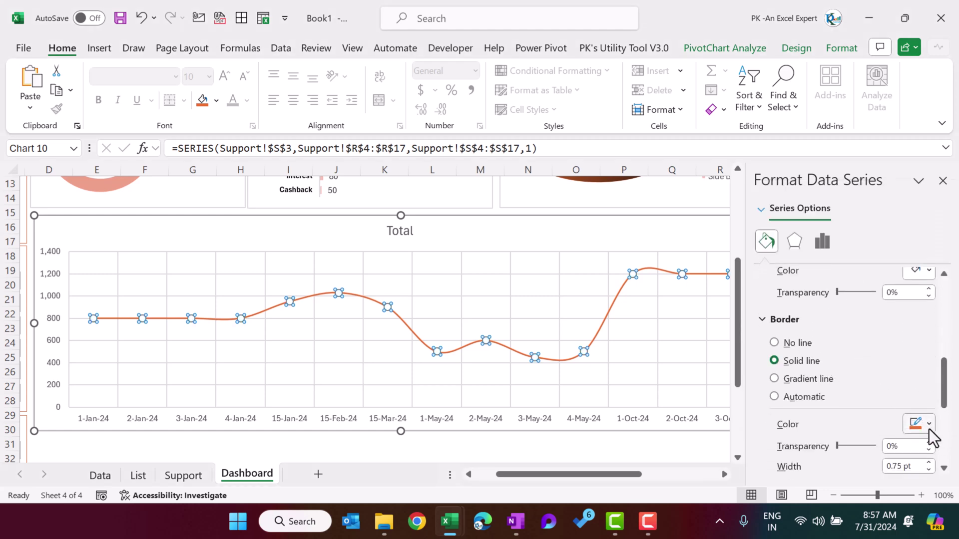
left_click_drag(948, 379, 947, 409)
left_click(928, 395)
left_click(944, 181)
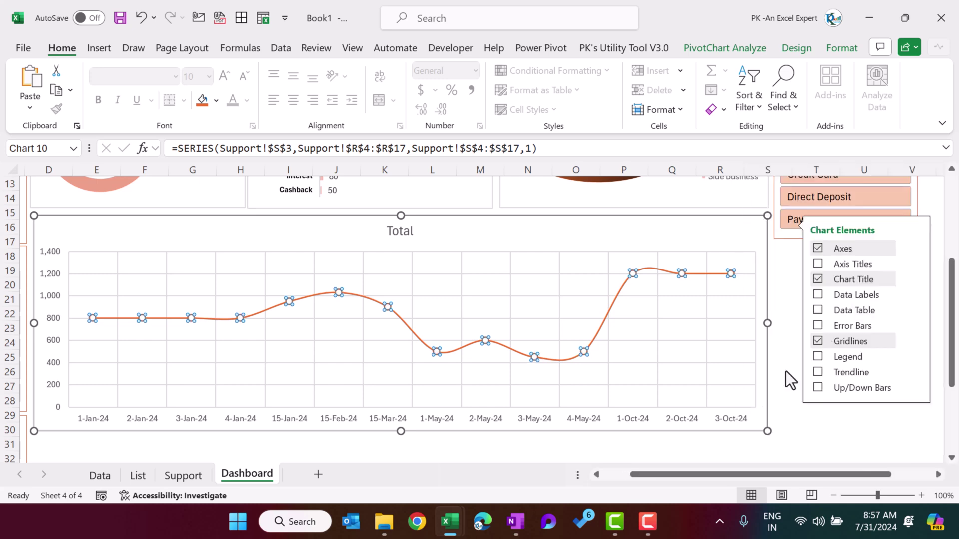
Change the date line chart's title to "Amount by Date"
left_click(700, 445)
left_click(400, 250)
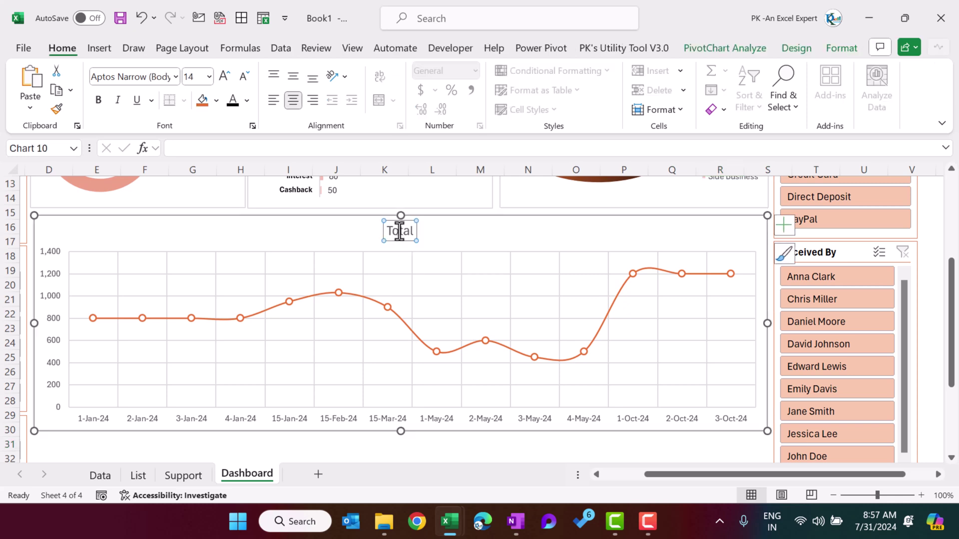
type("Amount by Date")
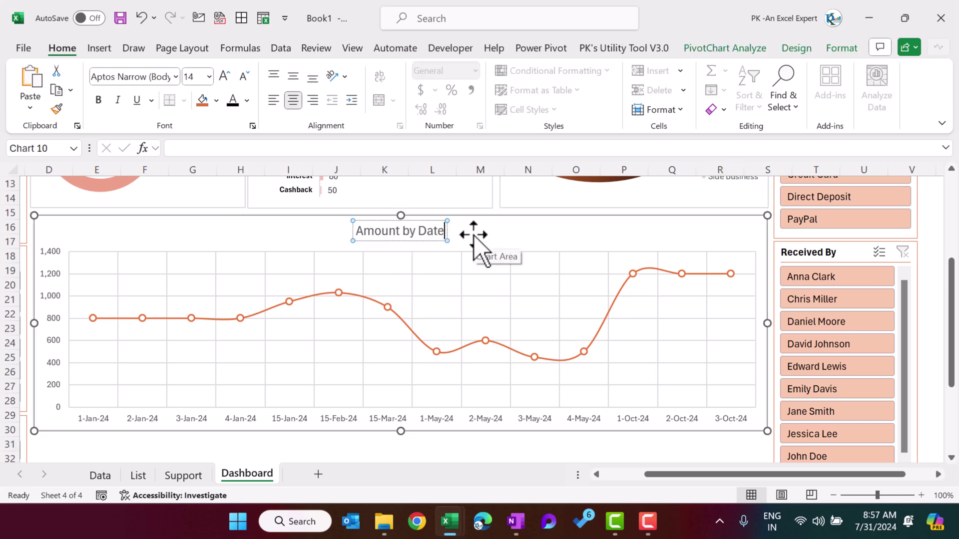
left_click(517, 443)
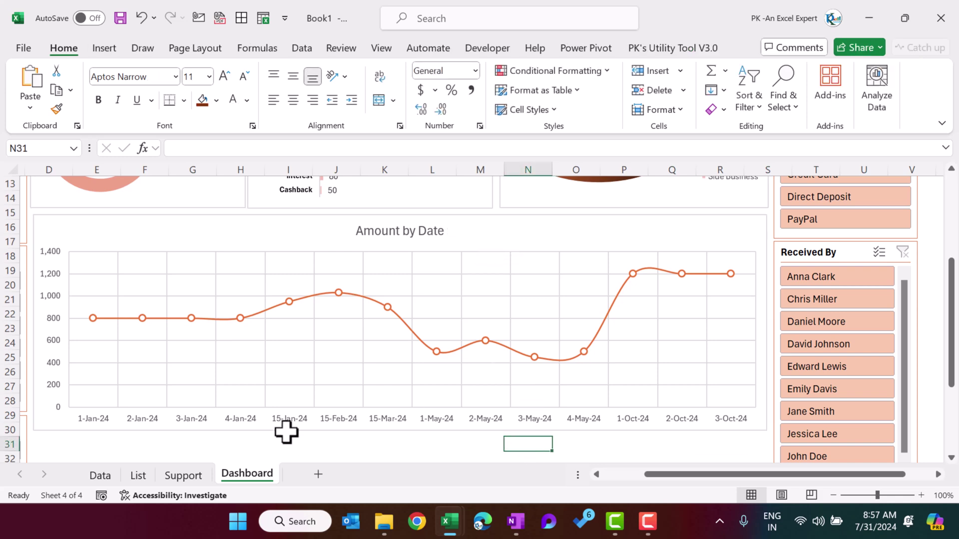
Create a 2-D clustered column PivotChart from the Received By PivotTable on the Support sheet
left_click(183, 476)
left_click(427, 247)
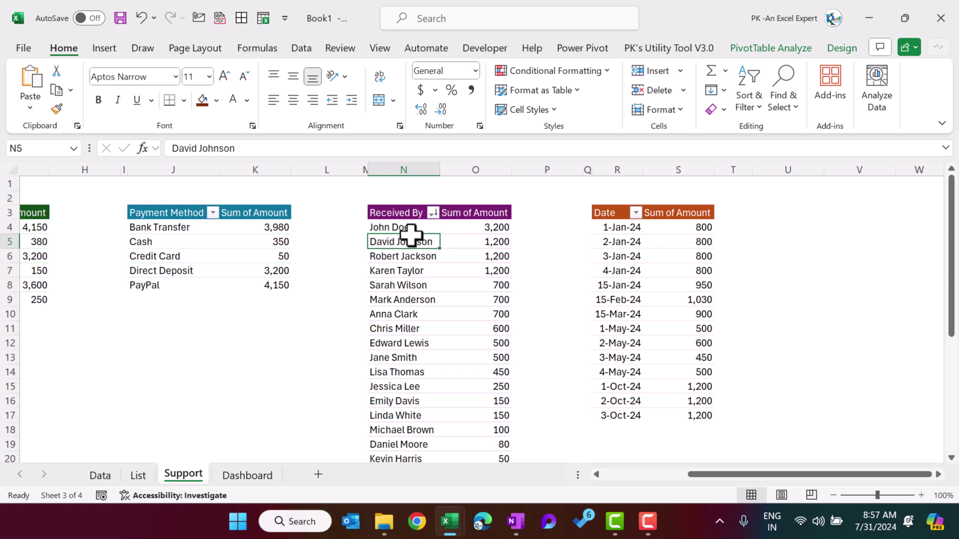
left_click(104, 49)
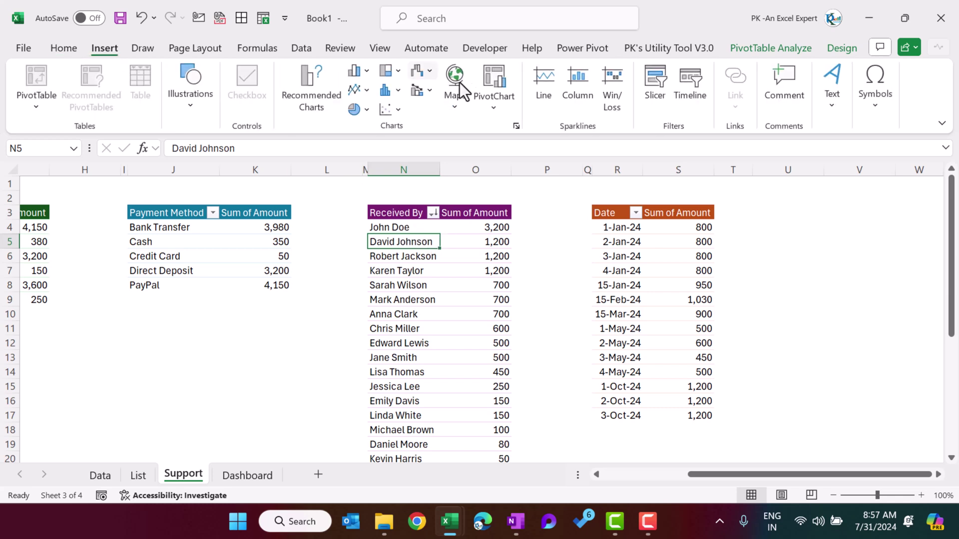
left_click(380, 92)
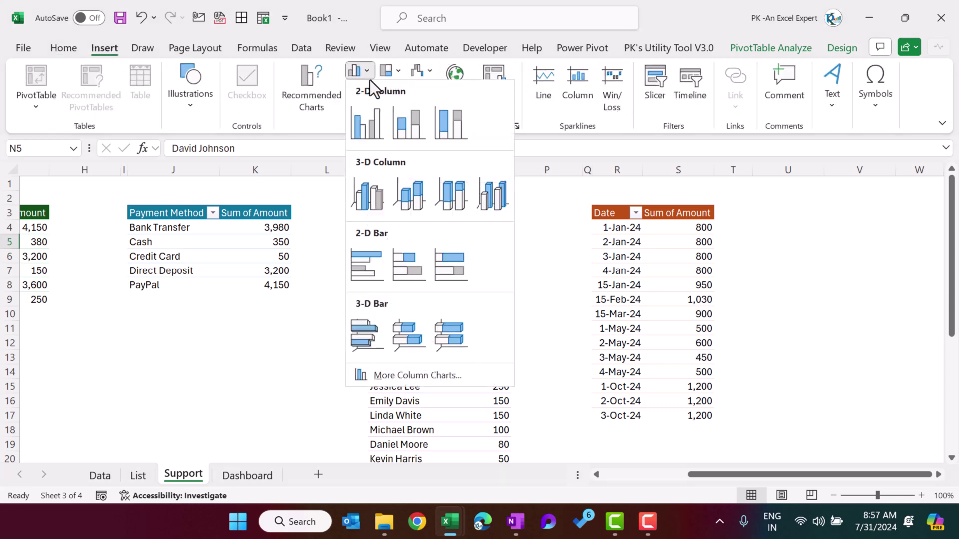
left_click(367, 125)
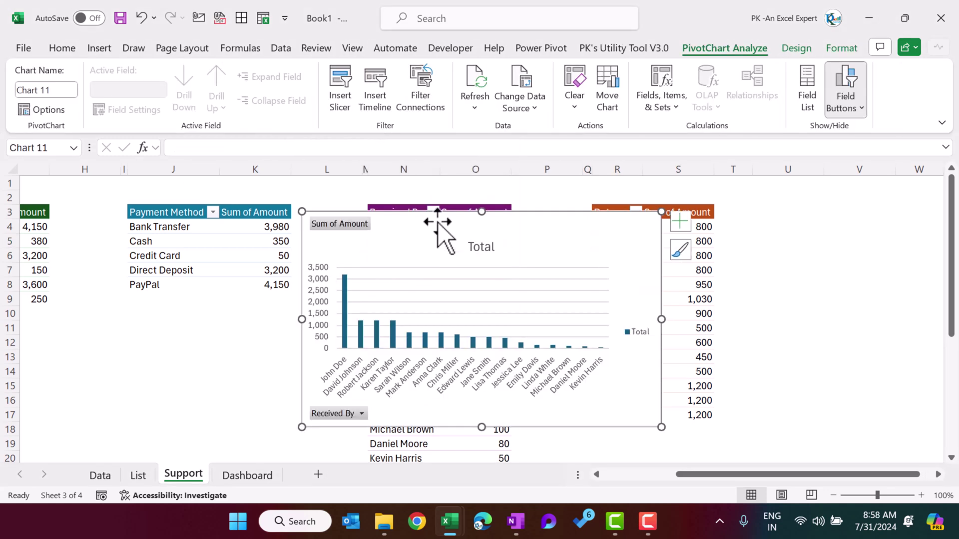
Move the Received By column chart to the Dashboard below the date chart and size it to columns D–S, rows 31–43
key("Delete")
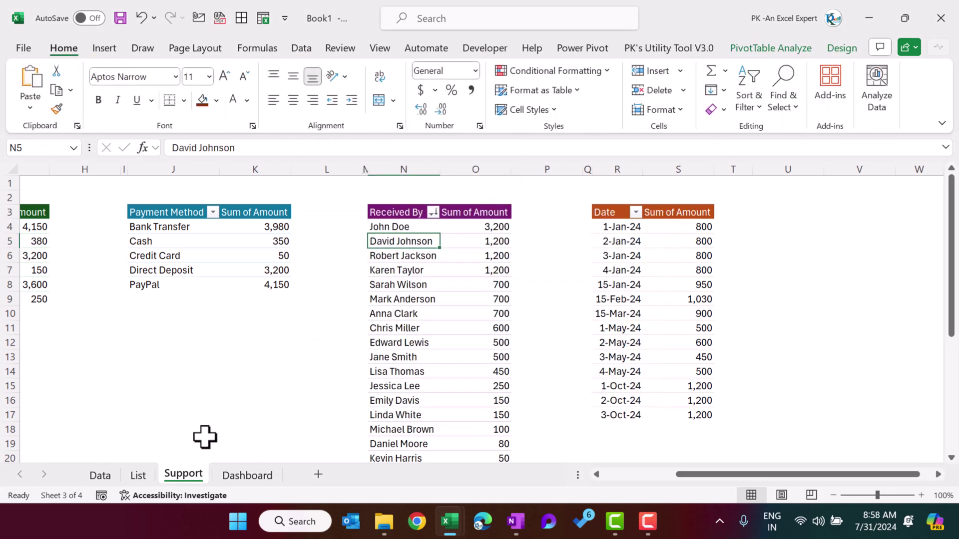
left_click(219, 475)
scroll(372, 358, "down", 5)
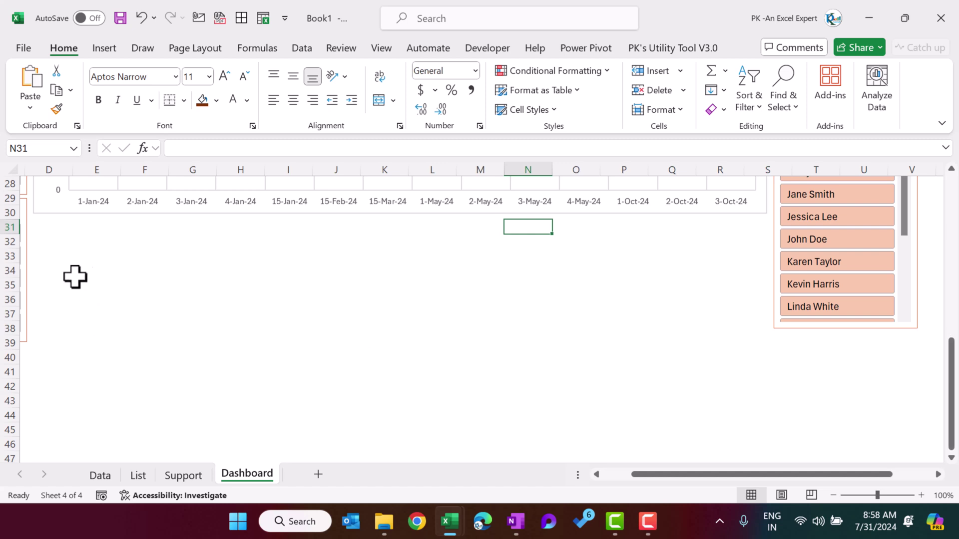
left_click(84, 258)
key("ctrl+v")
left_click_drag(170, 246, 138, 219)
left_click_drag(393, 326, 768, 325)
left_click_drag(396, 442, 401, 406)
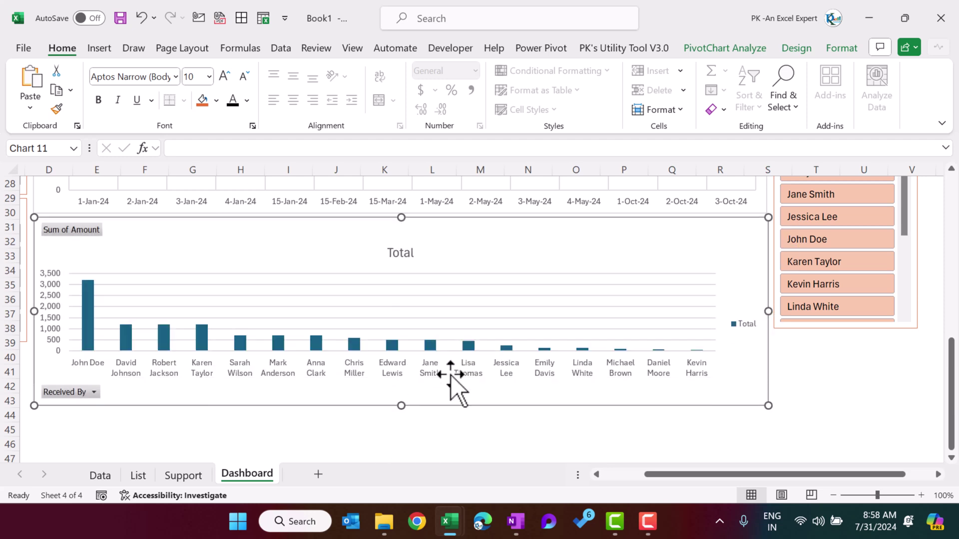
Hide all field buttons on the Received By column chart and delete its gridlines and legend
left_click(739, 54)
left_click(859, 108)
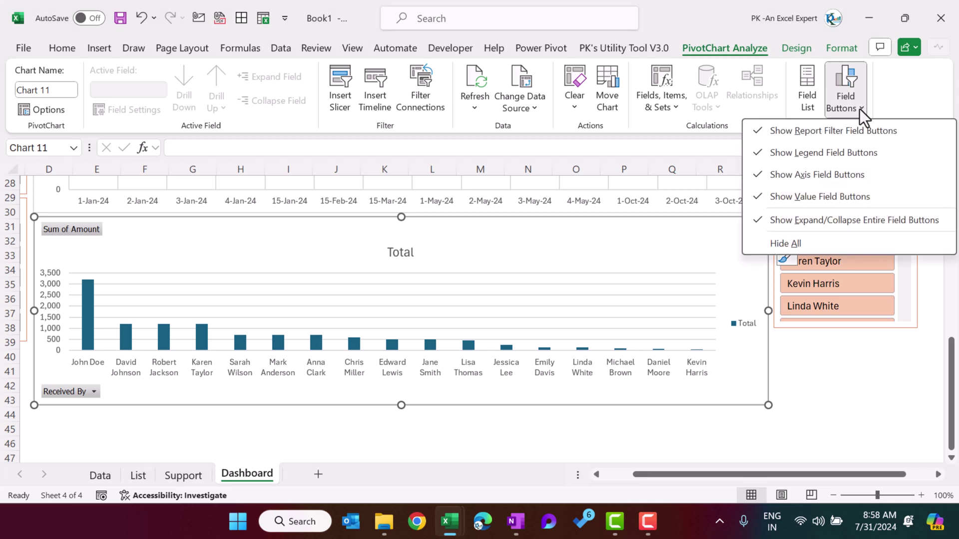
left_click(822, 243)
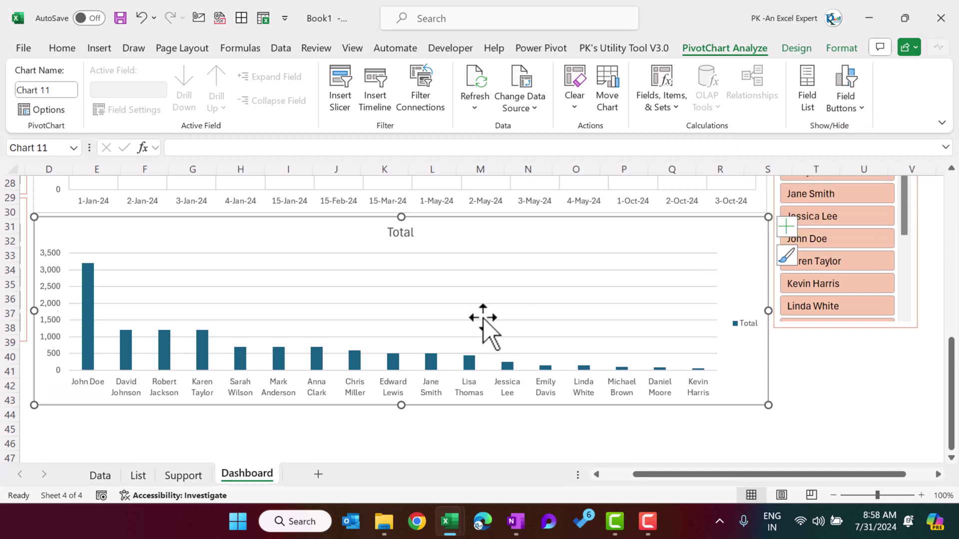
left_click(634, 270)
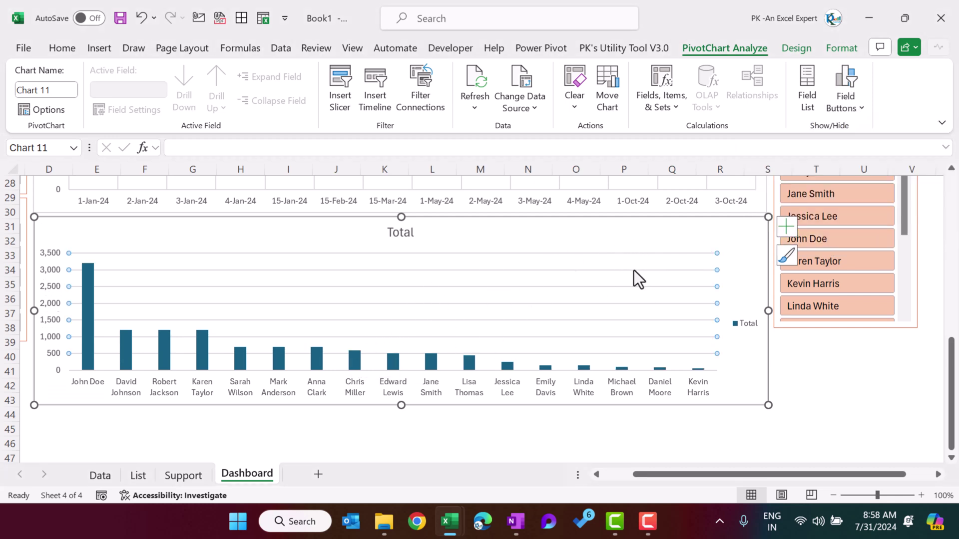
key("Delete")
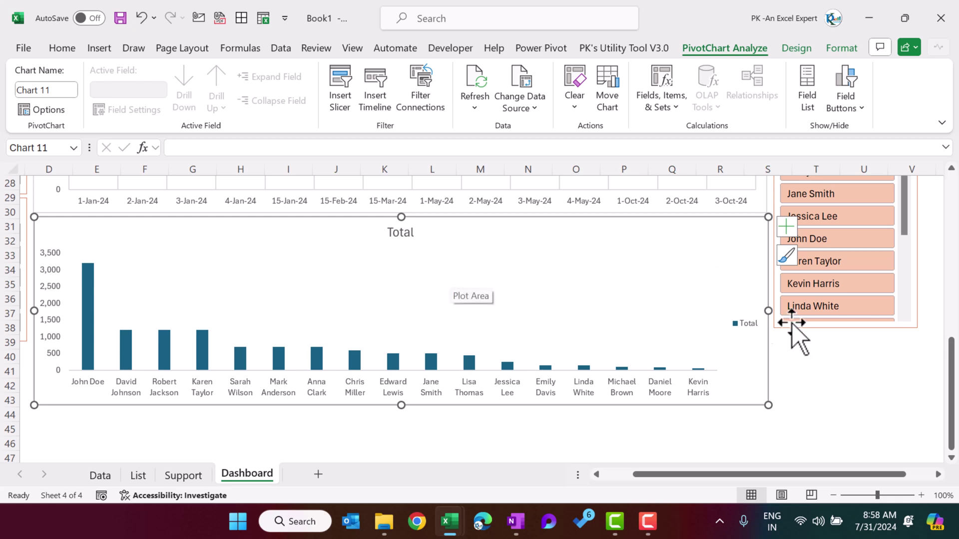
left_click(749, 326)
key("Delete")
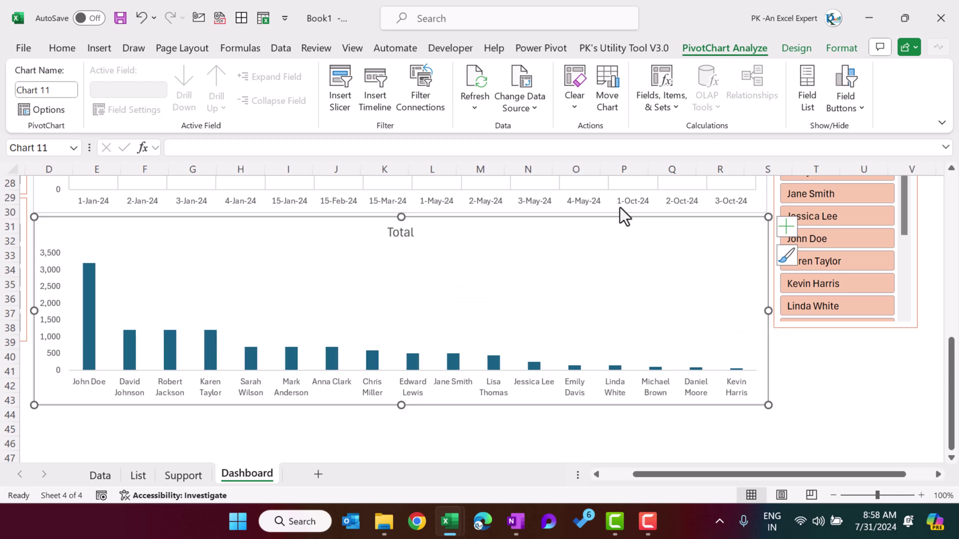
Recolor the Received By column chart with the light-to-dark monochromatic orange palette and vary the series fill colors by point
left_click(786, 52)
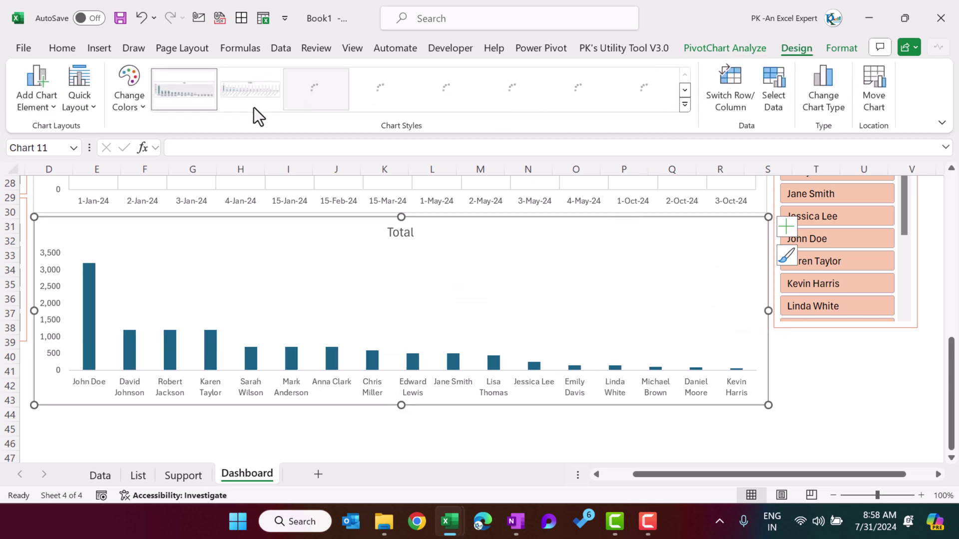
left_click(141, 105)
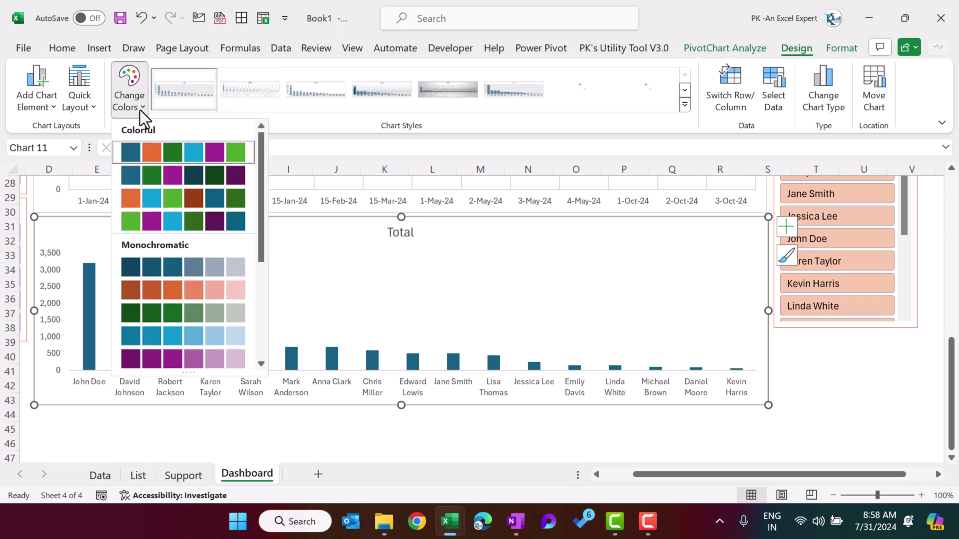
left_click(200, 295)
right_click(86, 319)
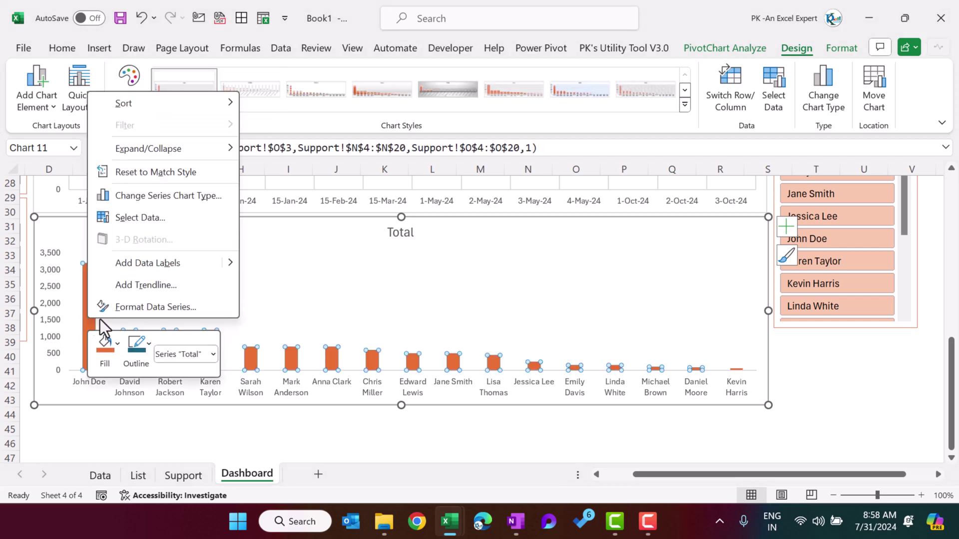
left_click(149, 309)
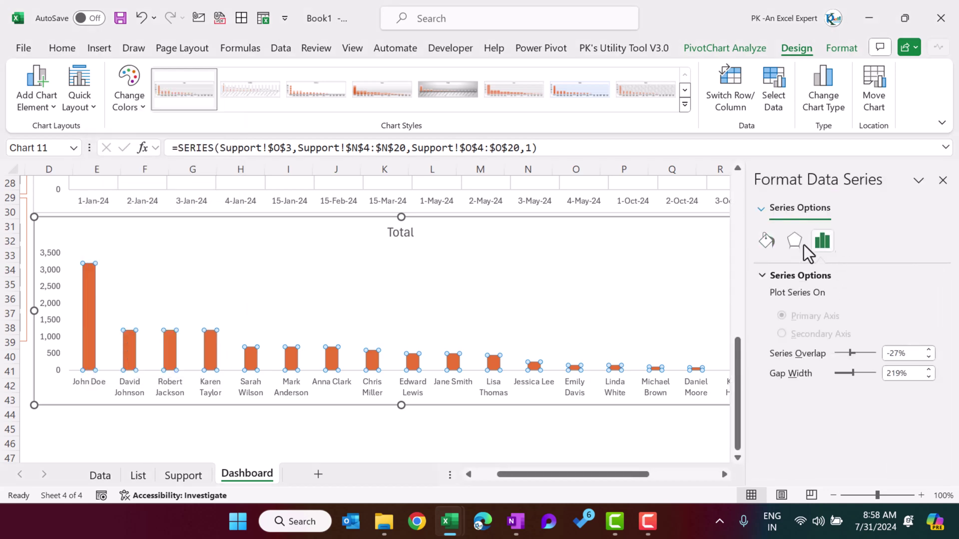
left_click(768, 242)
left_click(799, 424)
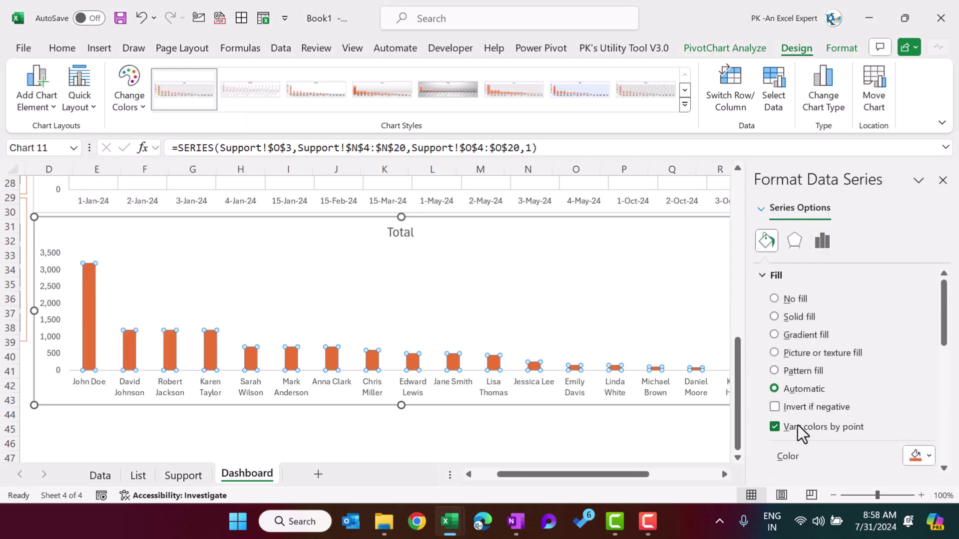
left_click(942, 181)
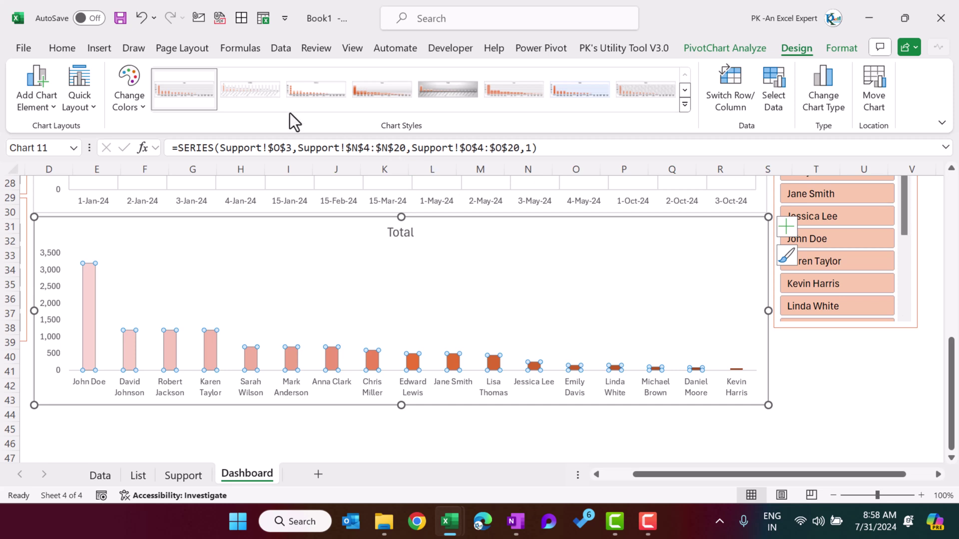
Switch the Received By column chart to the dark-to-light monochromatic orange palette and add data labels
left_click(133, 111)
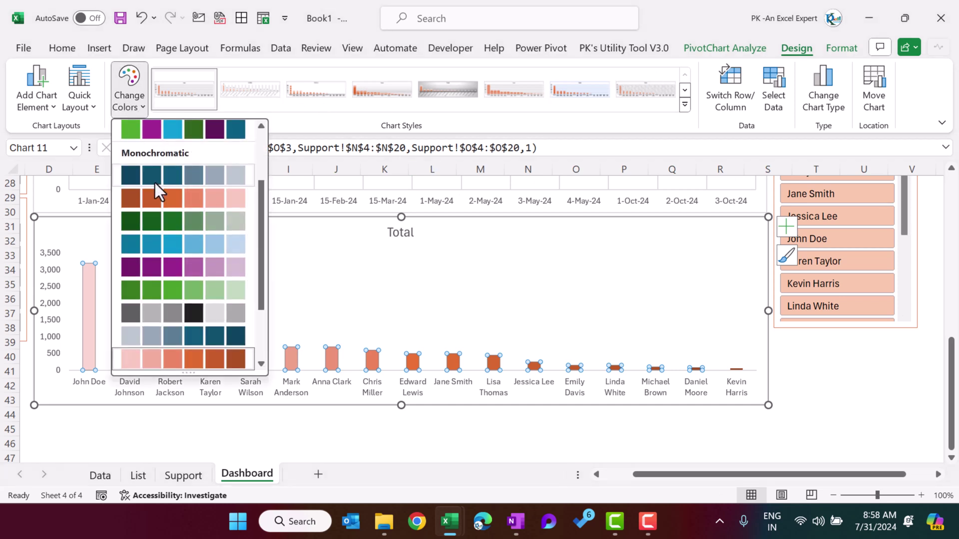
left_click(153, 198)
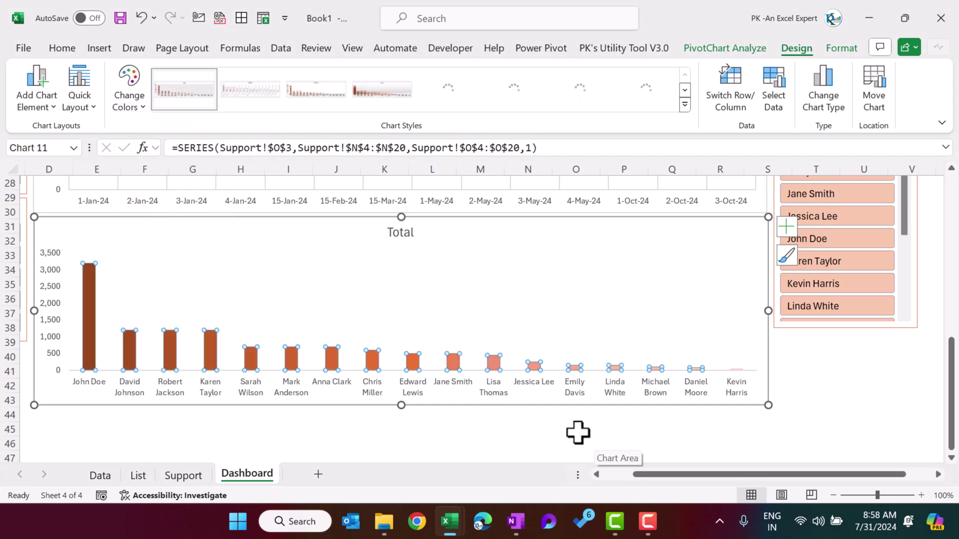
left_click(788, 229)
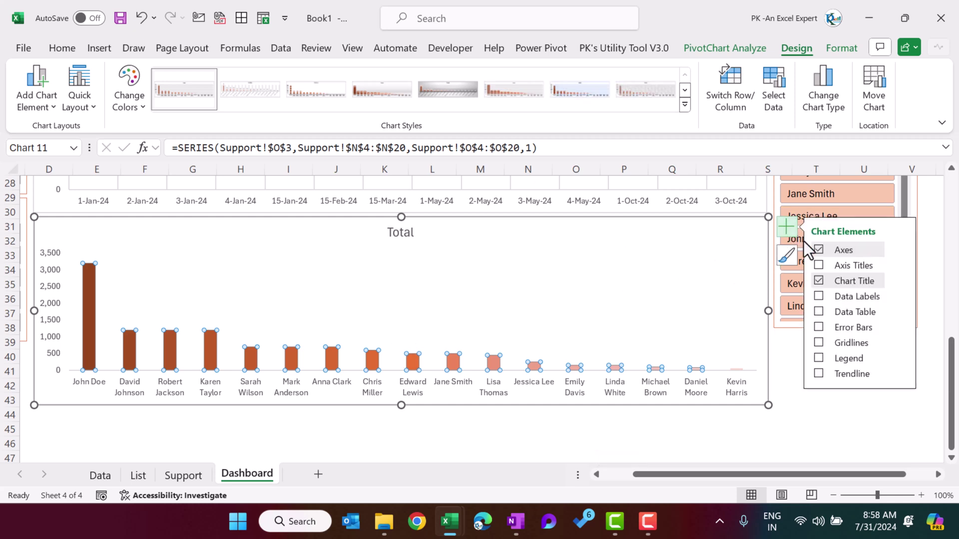
left_click(819, 296)
Replace the Received By column chart's title with one that begins "Amount by" and refers to the receivers
left_click(401, 232)
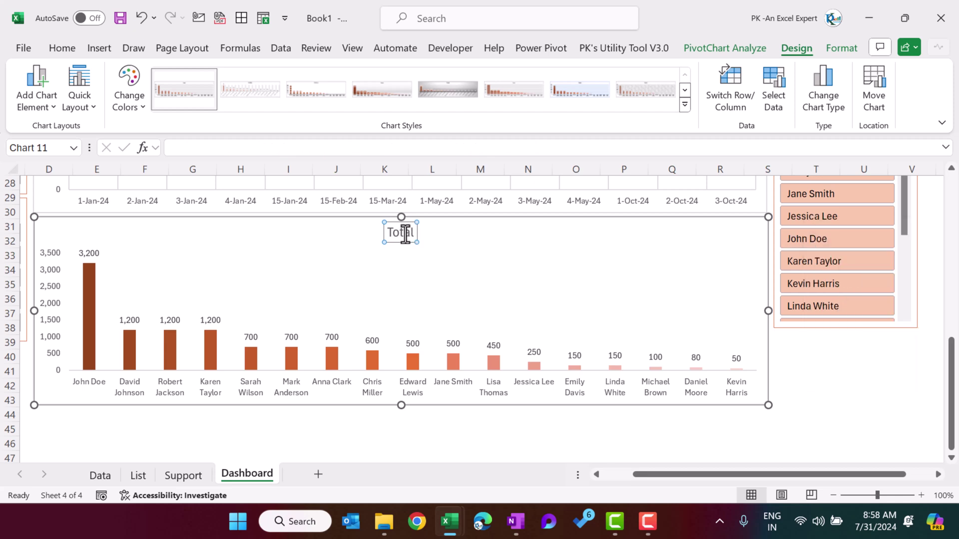
type("An")
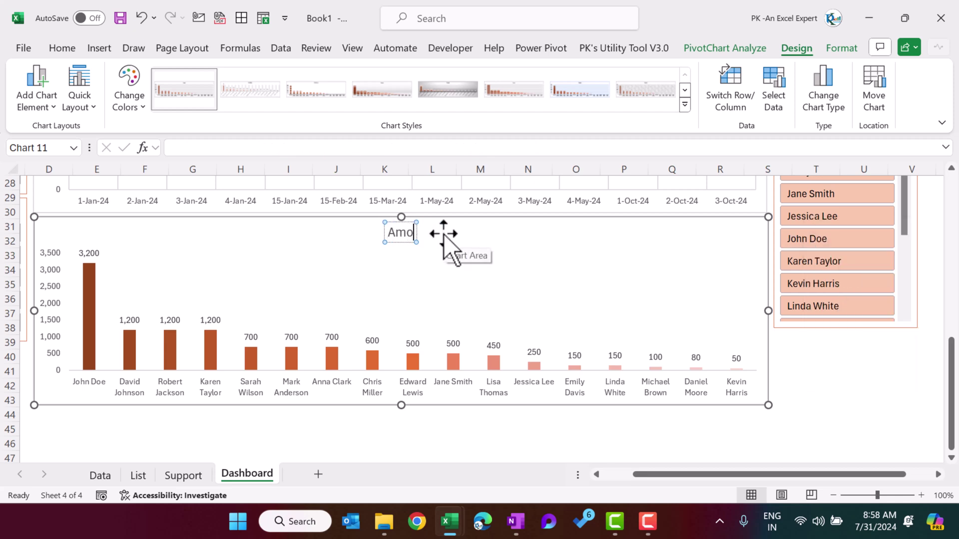
type("ount by")
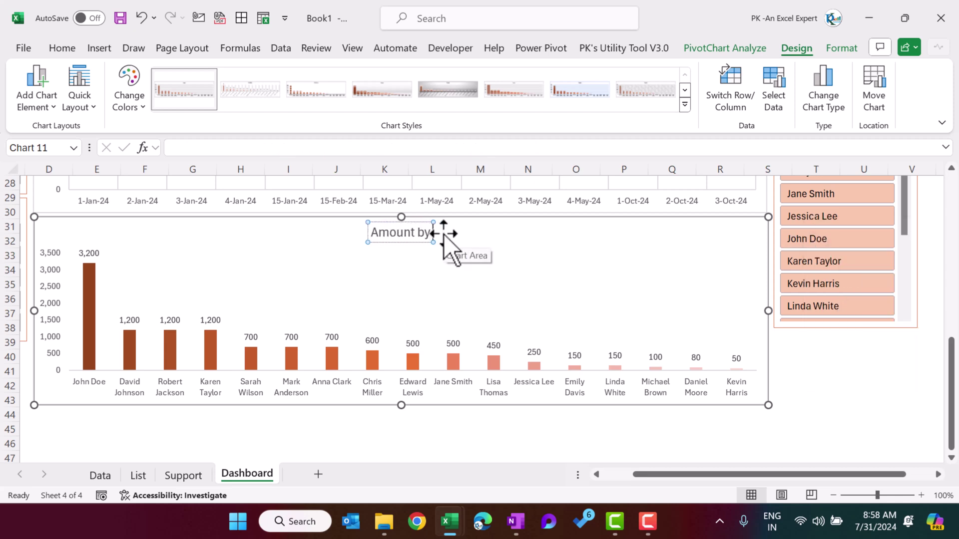
type(" \"Receivab")
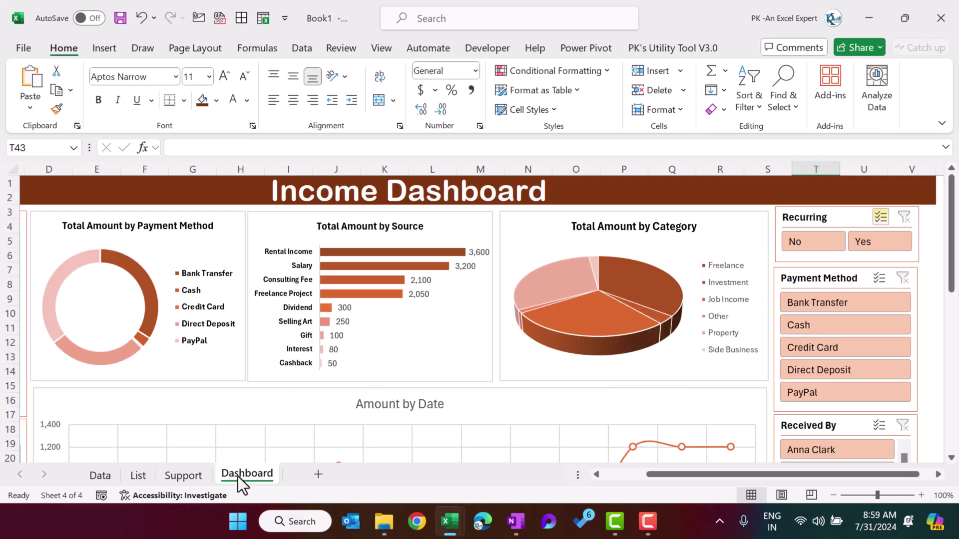
Move the Dashboard sheet before the Data sheet, hide the Support sheet, and return to the Dashboard
left_click_drag(166, 473, 84, 475)
right_click(249, 475)
left_click(295, 392)
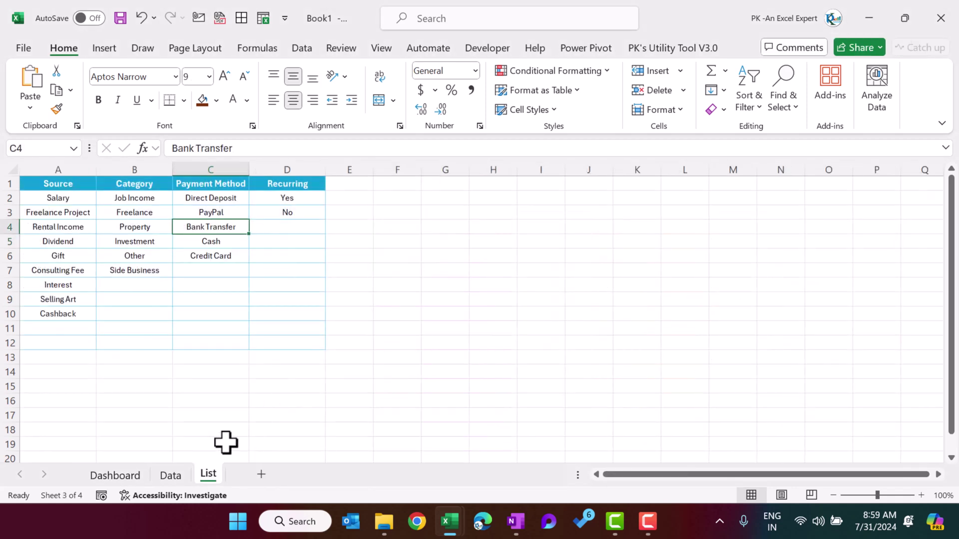
left_click(136, 474)
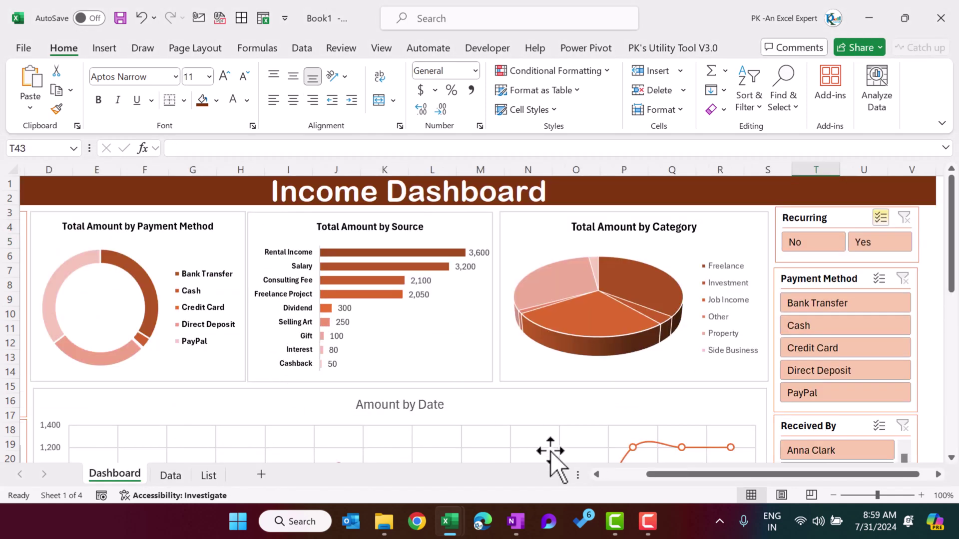
left_click_drag(691, 478, 601, 482)
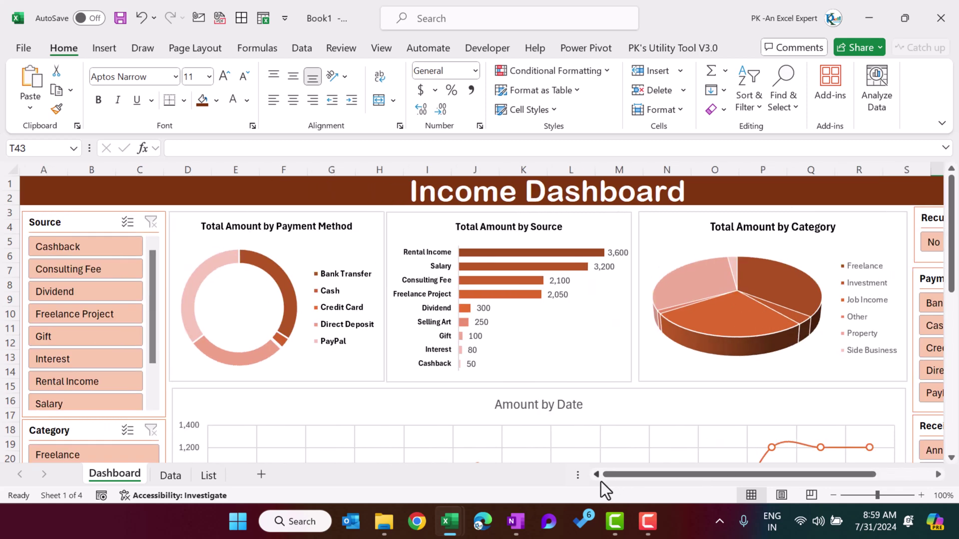